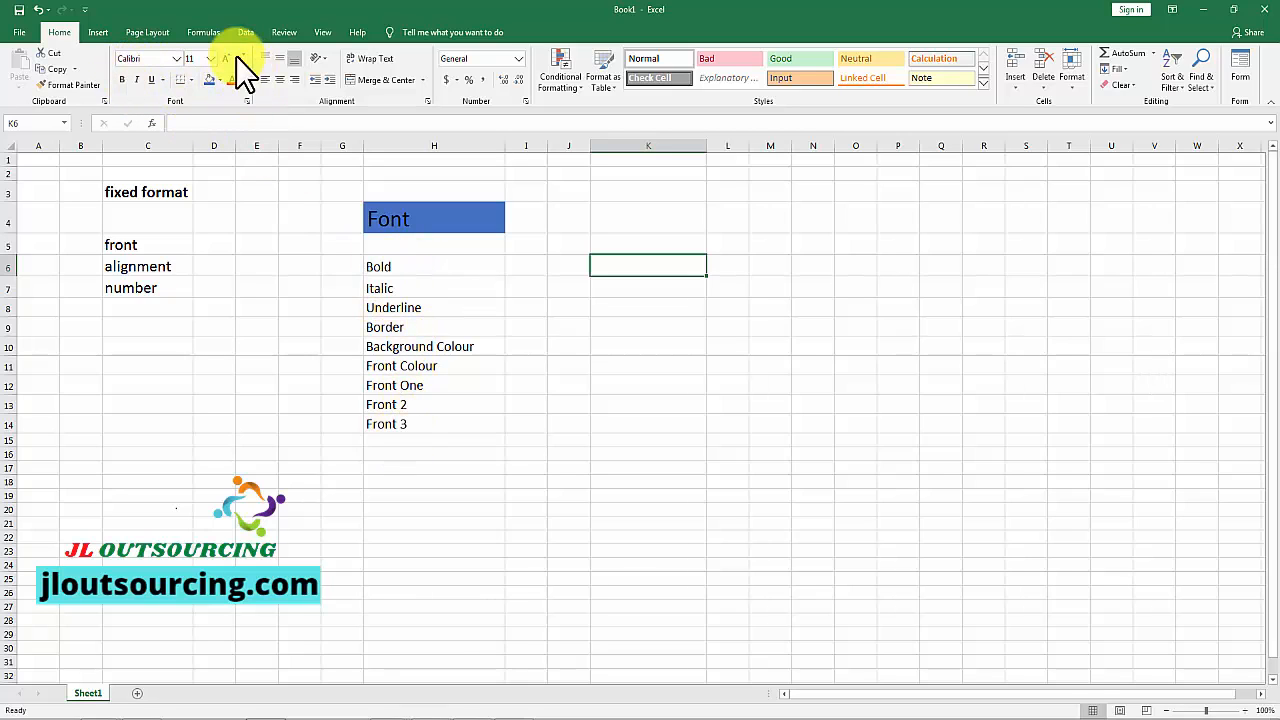
# Step: Try bold formatting on the "Bold" cell in H6, and switch it off again
pyautogui.click(400, 263)
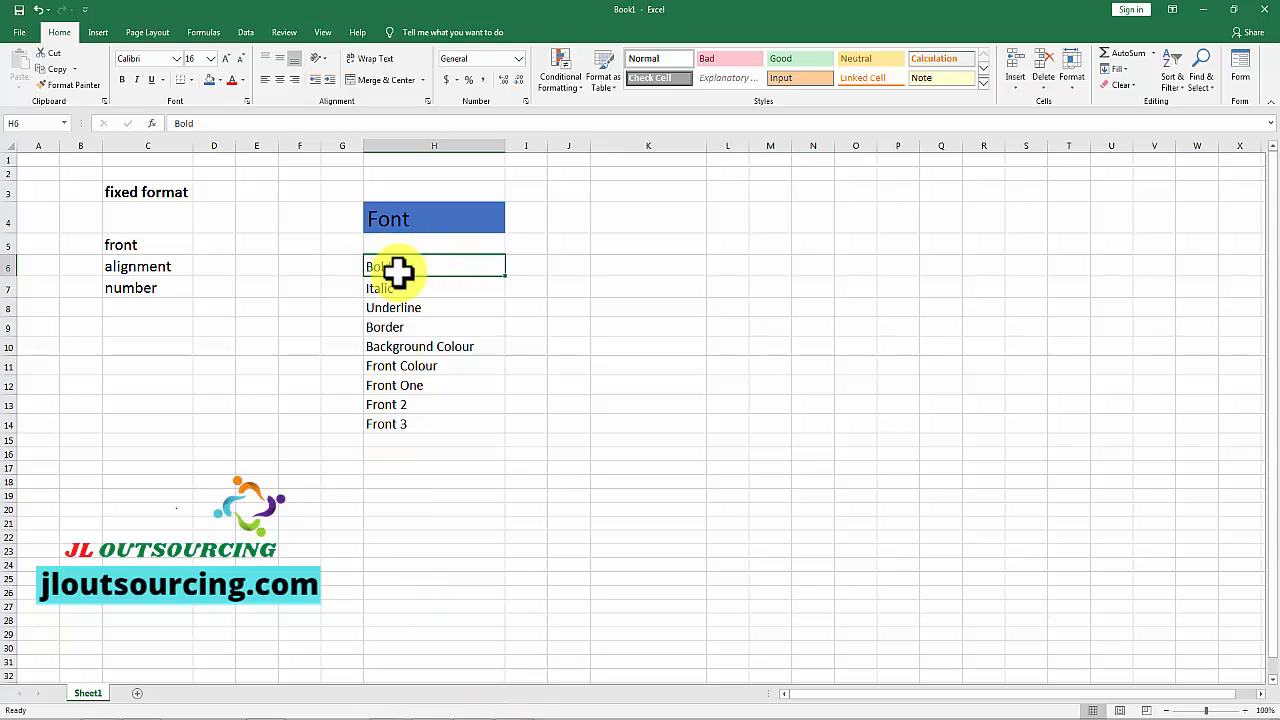
pyautogui.click(121, 79)
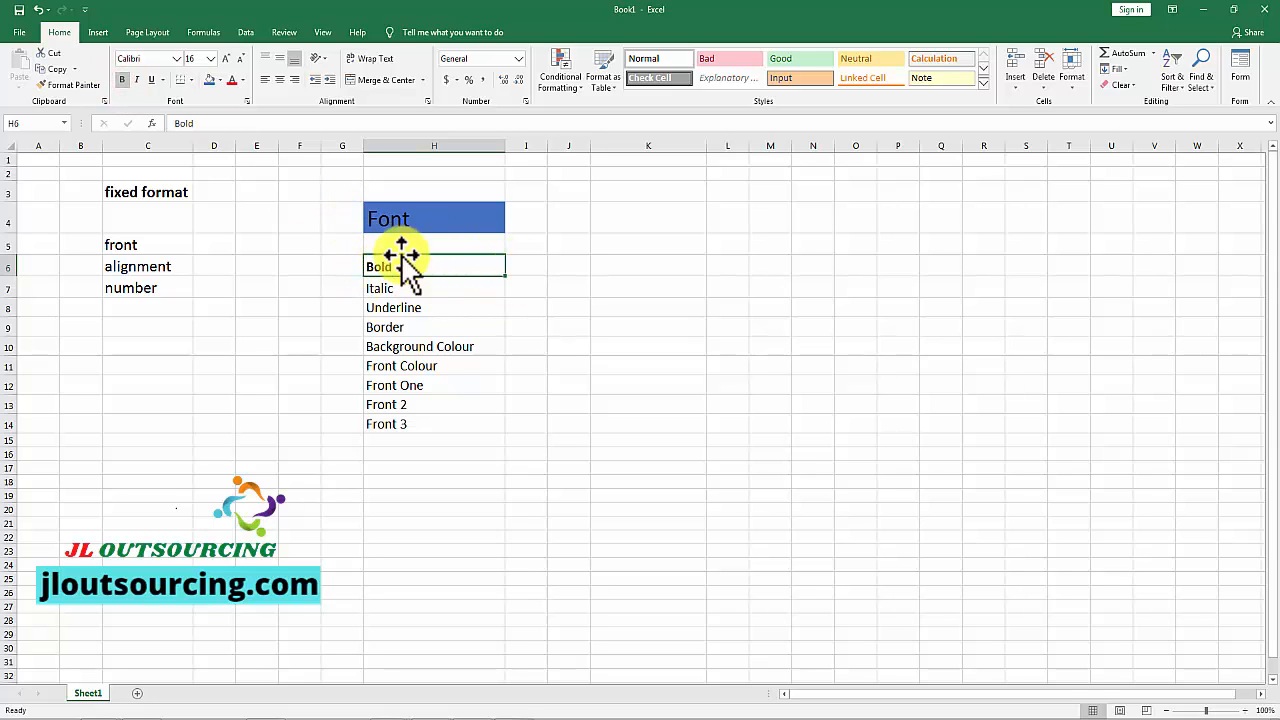
pyautogui.click(122, 79)
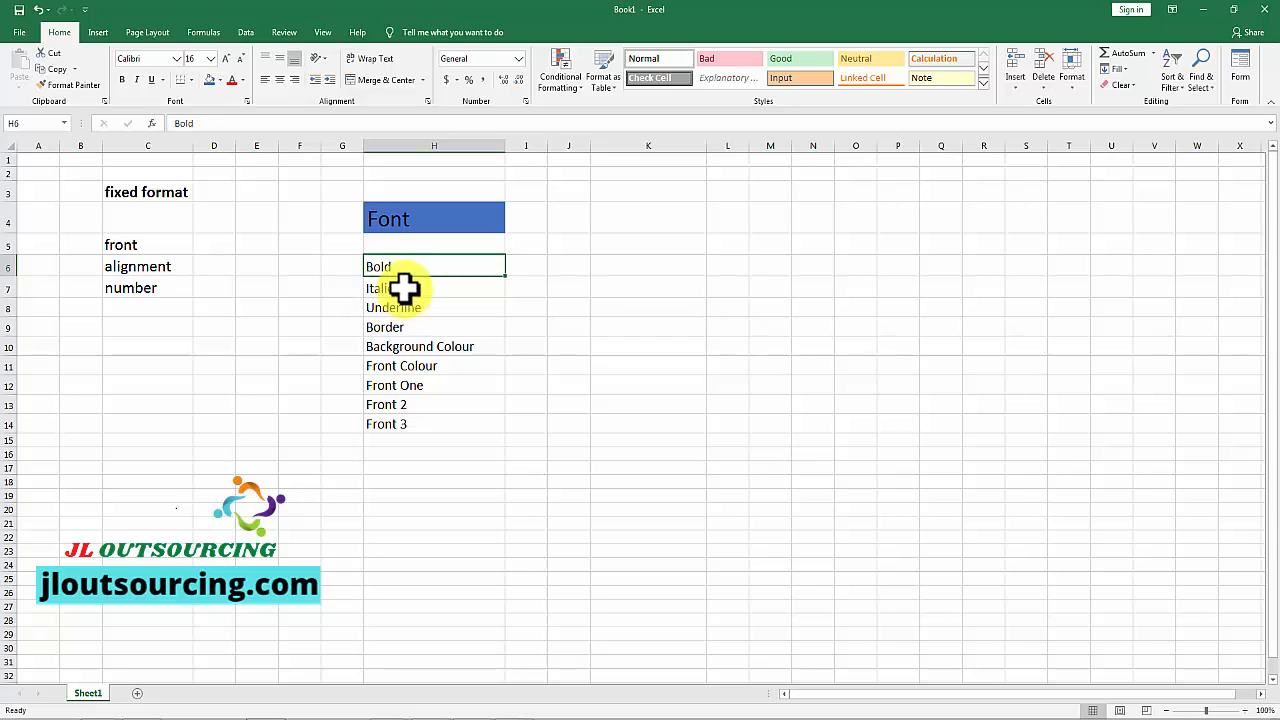
# Step: Try italic formatting on the "Italic" cell in H7, and switch it off again
pyautogui.click(400, 289)
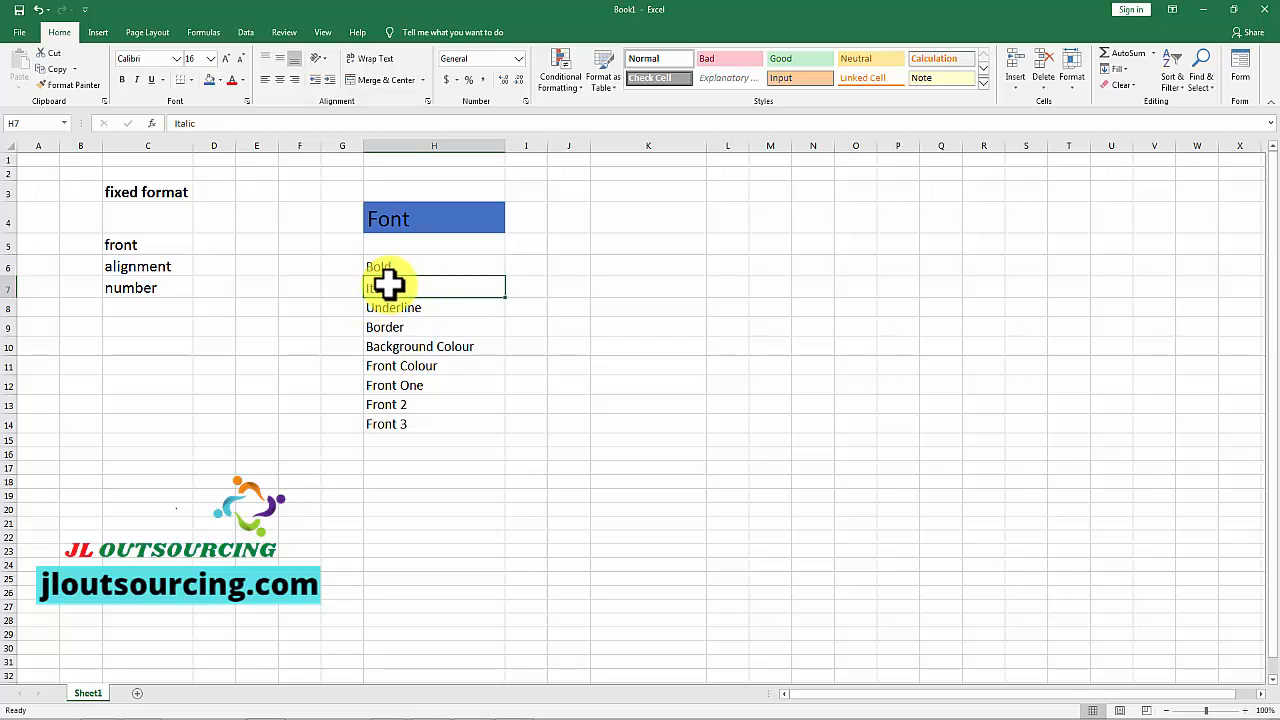
pyautogui.click(138, 81)
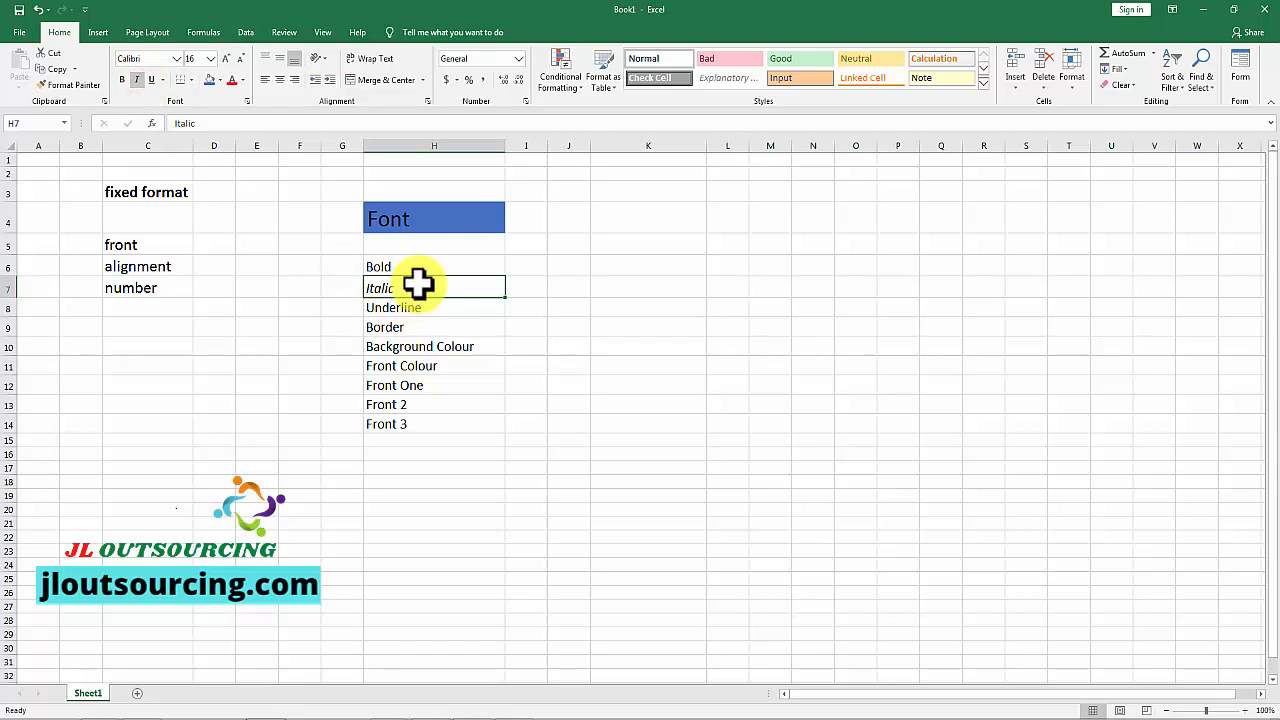
pyautogui.click(136, 80)
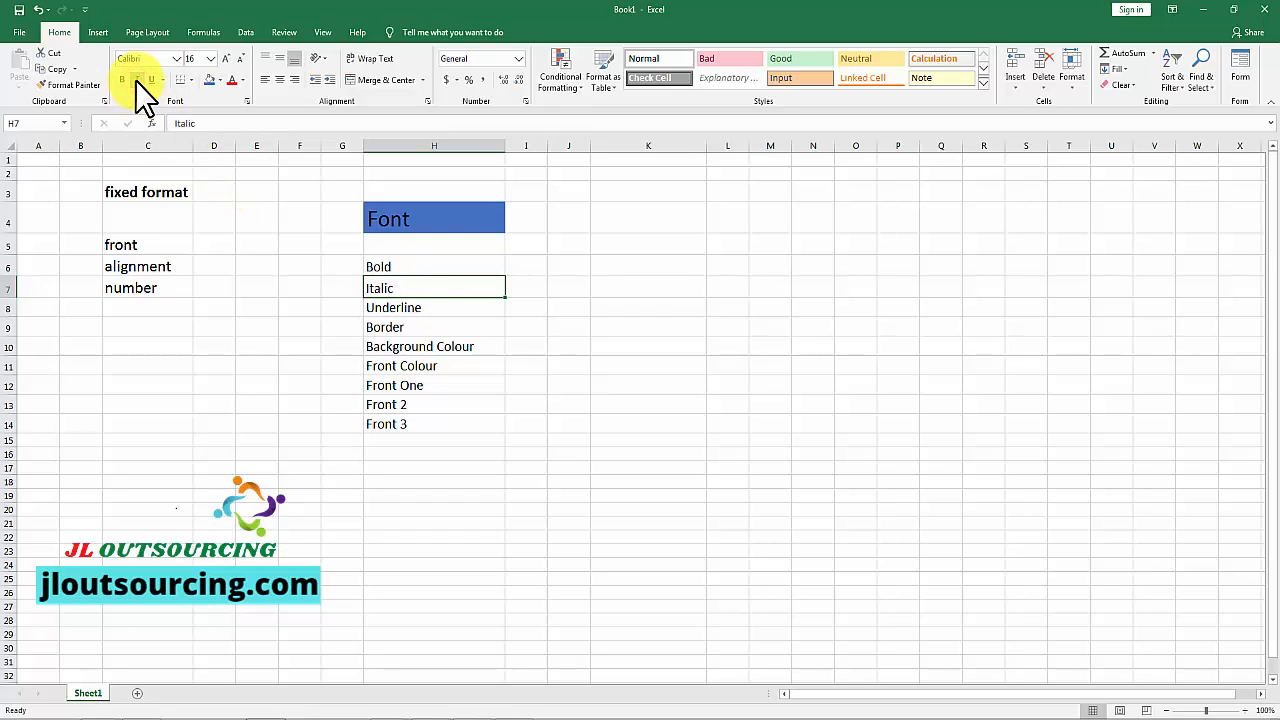
# Step: Try a single underline on the "Underline" cell in H8, and remove it again
pyautogui.click(416, 310)
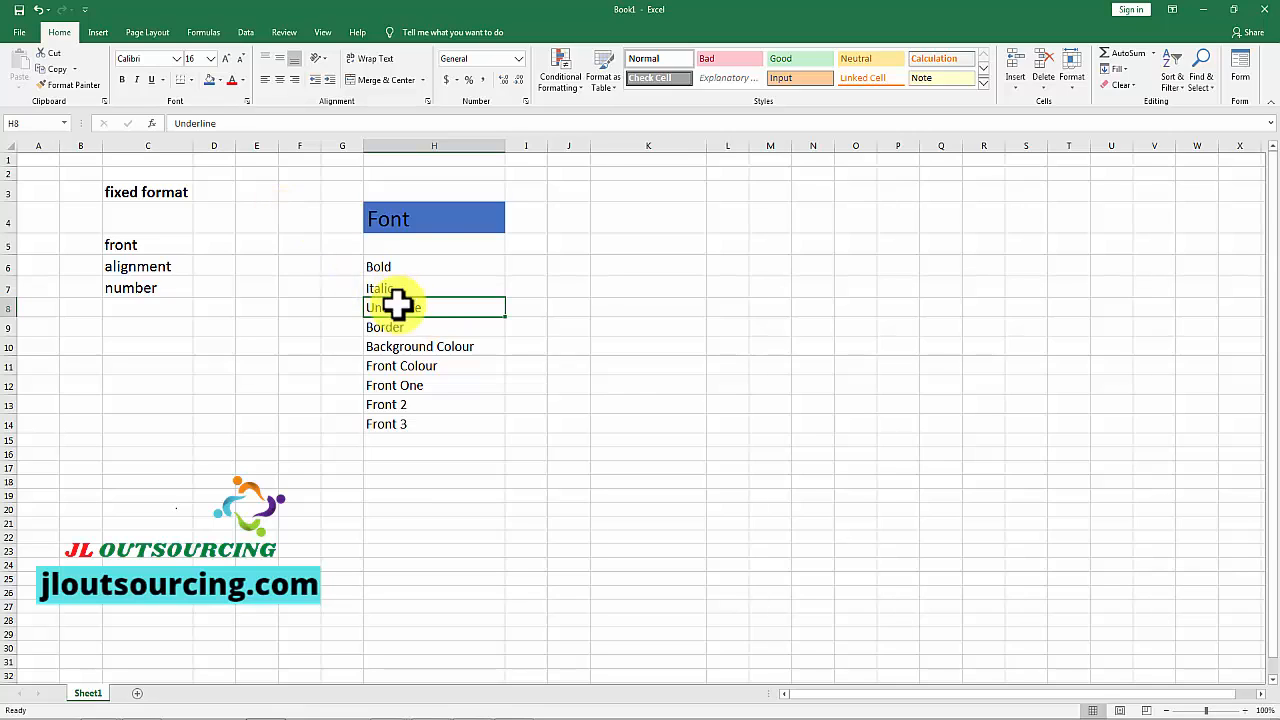
pyautogui.click(150, 80)
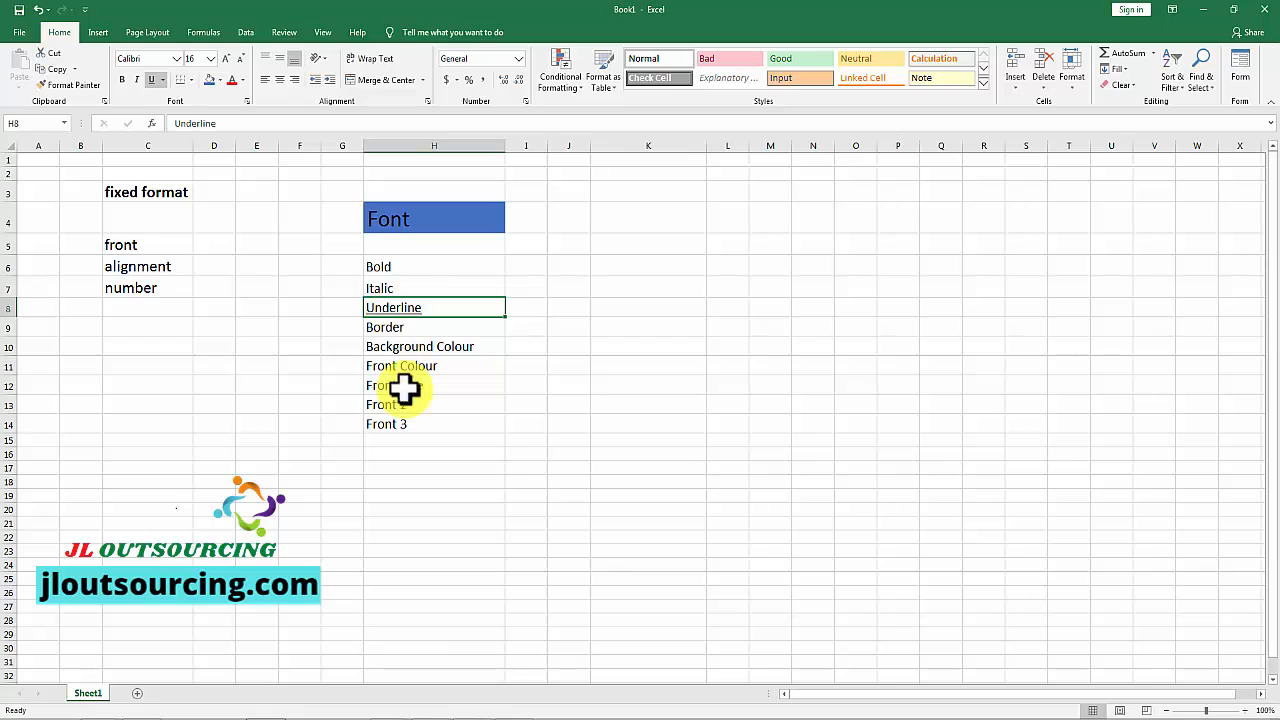
pyautogui.click(150, 80)
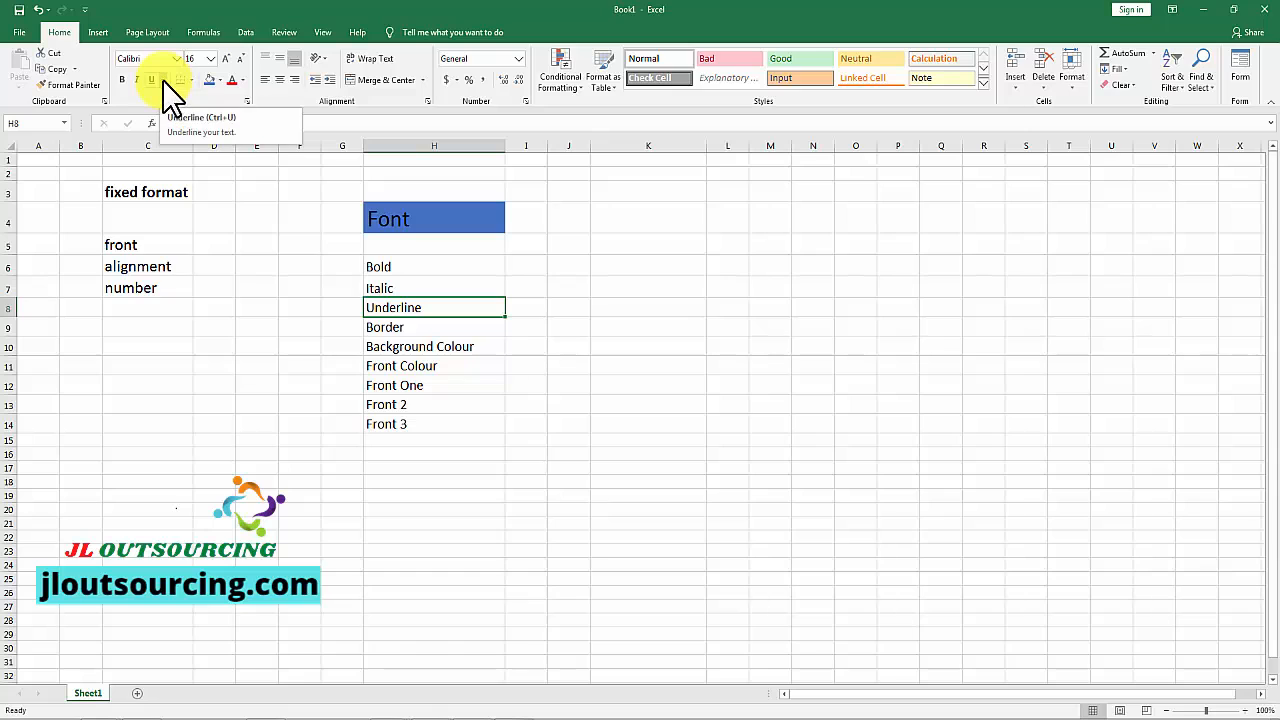
# Step: Try a double underline on the "Underline" cell in H8, and remove it again
pyautogui.click(162, 80)
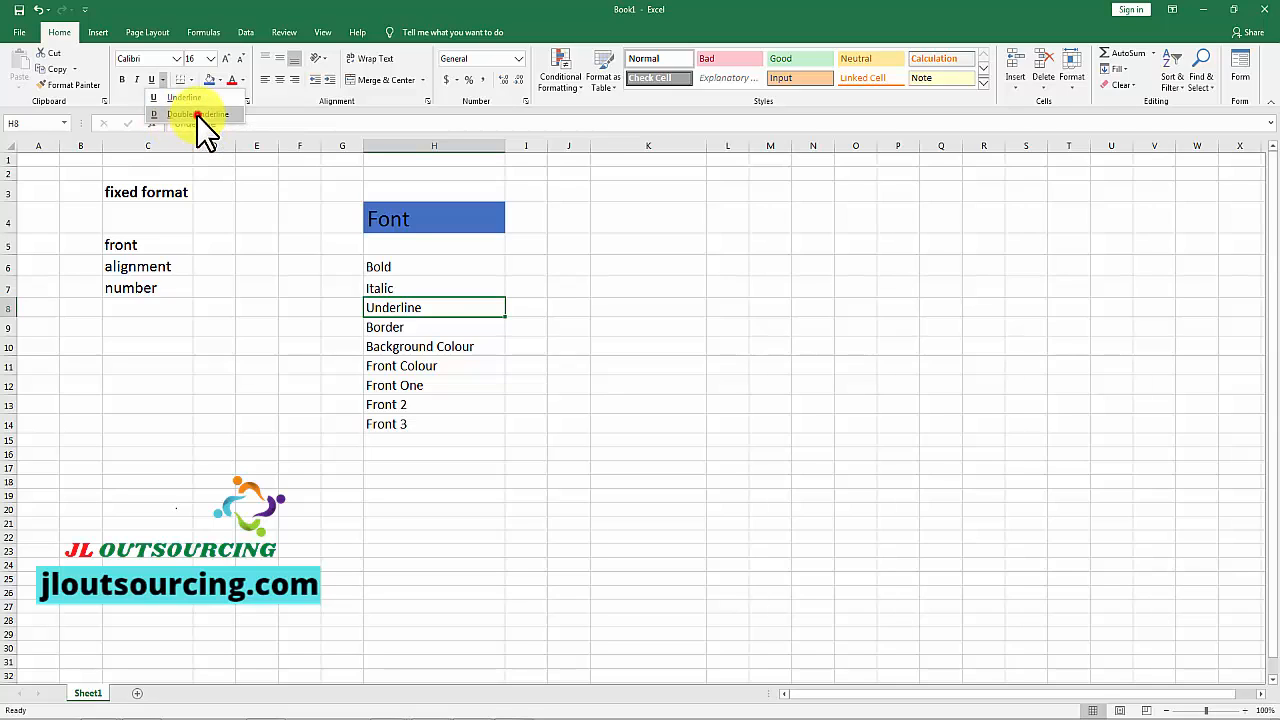
pyautogui.click(197, 115)
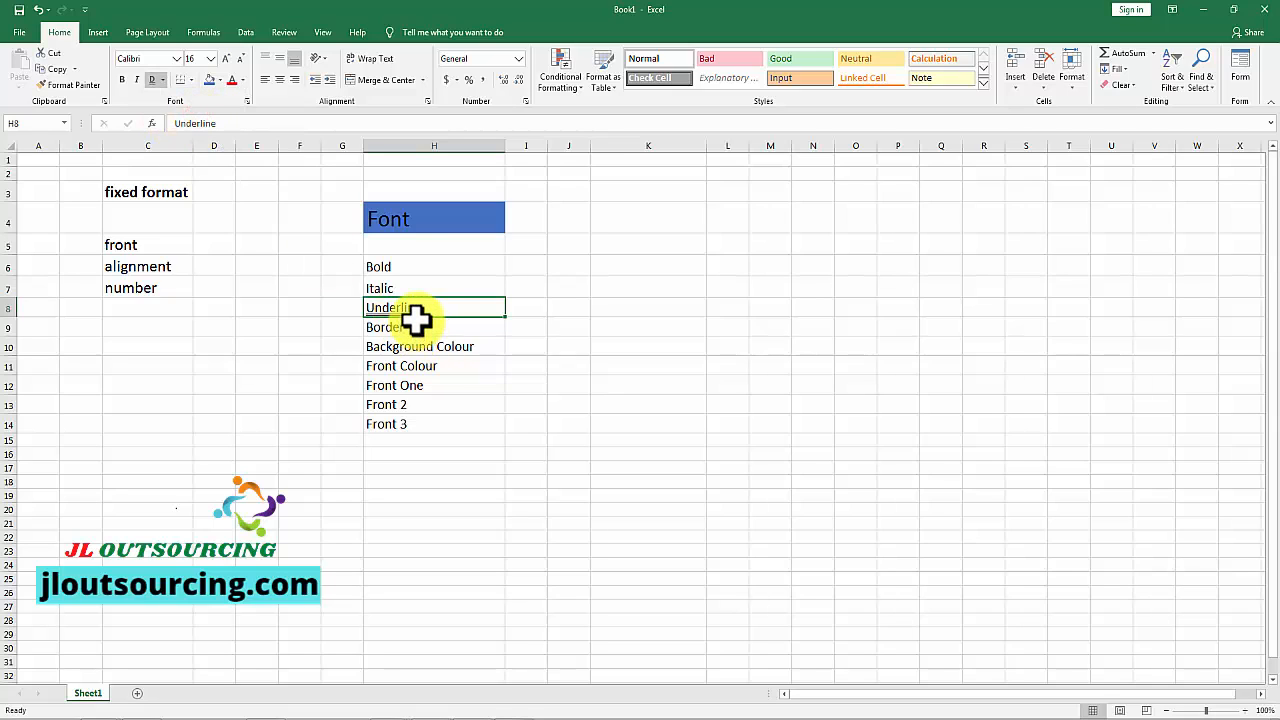
pyautogui.click(154, 82)
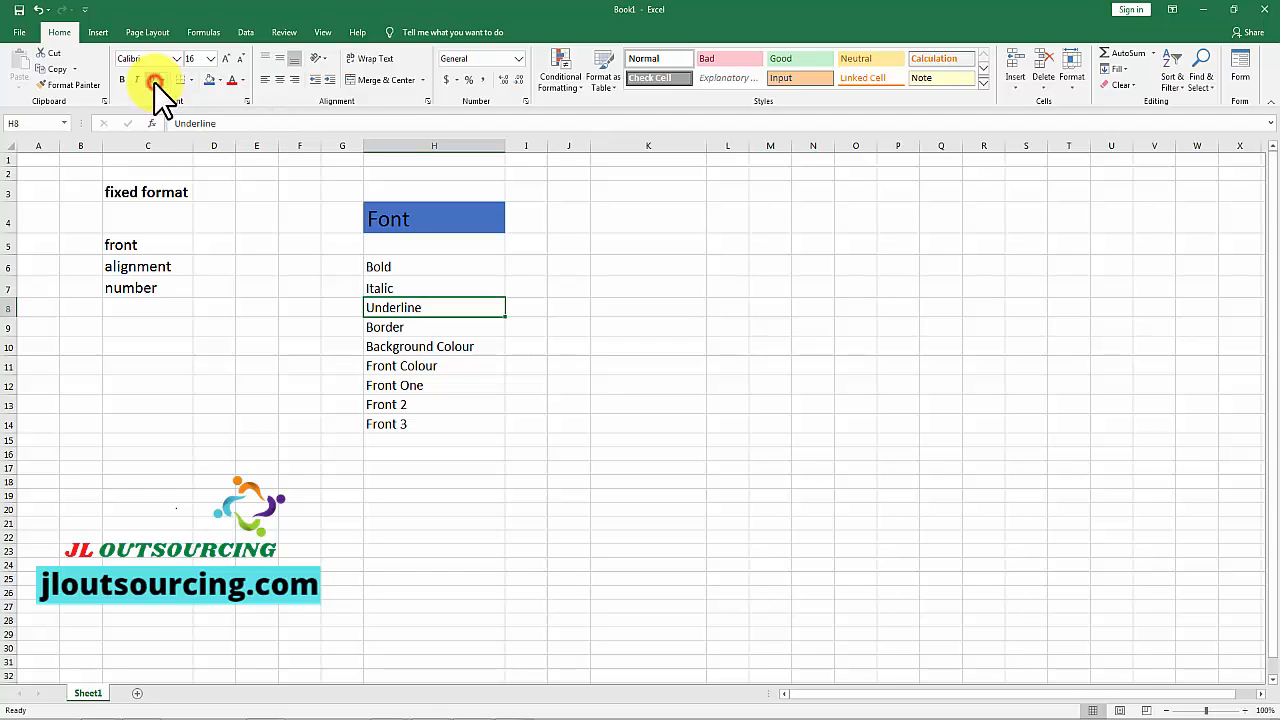
# Step: Apply All Borders to the "Border" cell in H9, and deselect it
pyautogui.click(386, 327)
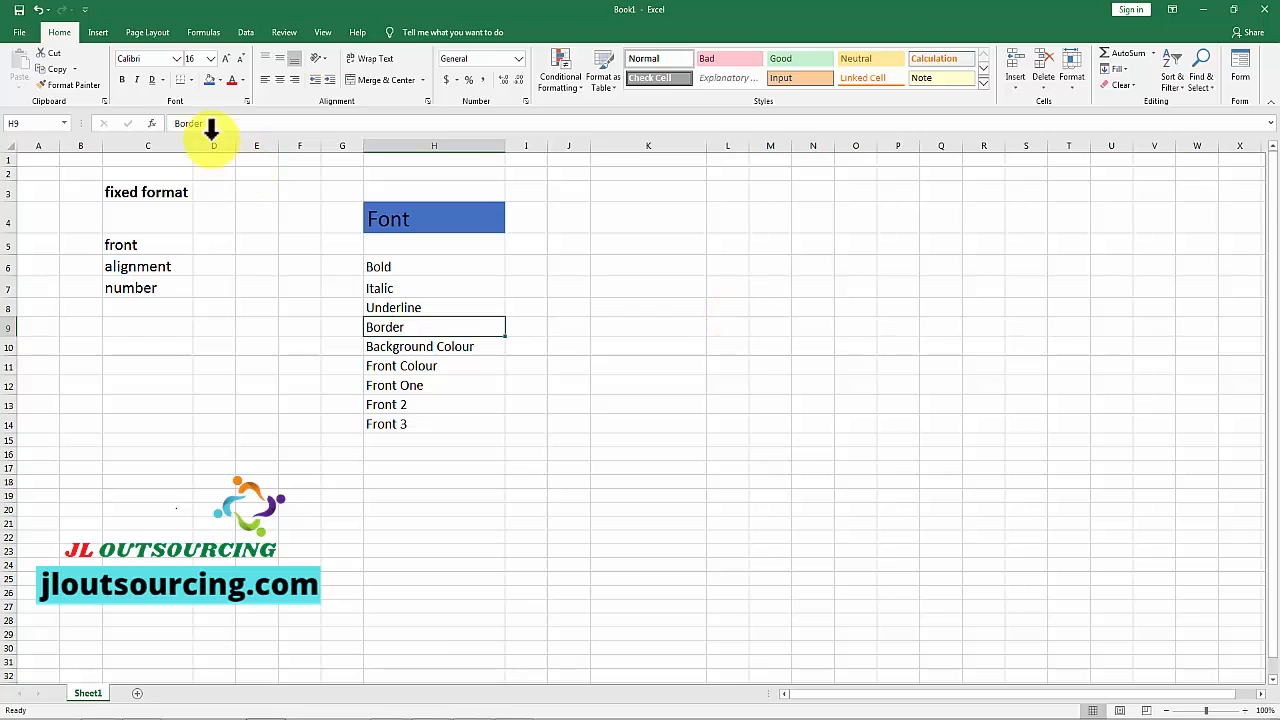
pyautogui.click(192, 79)
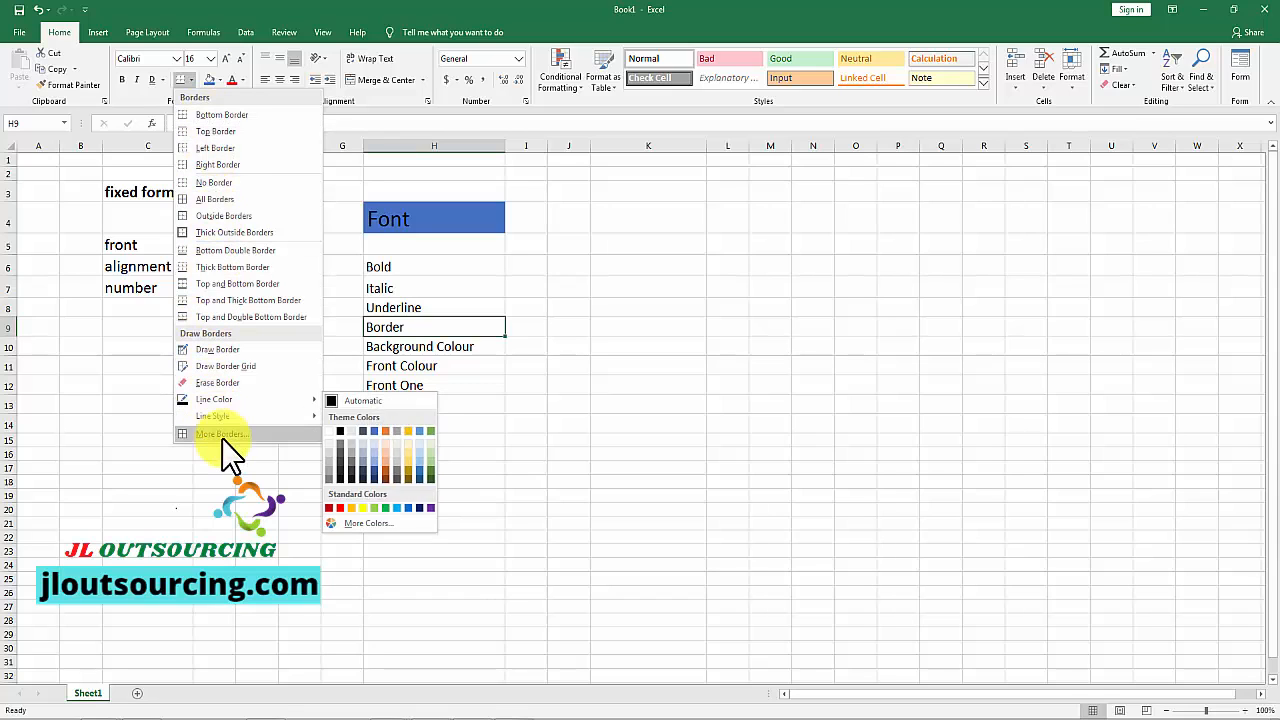
pyautogui.click(210, 204)
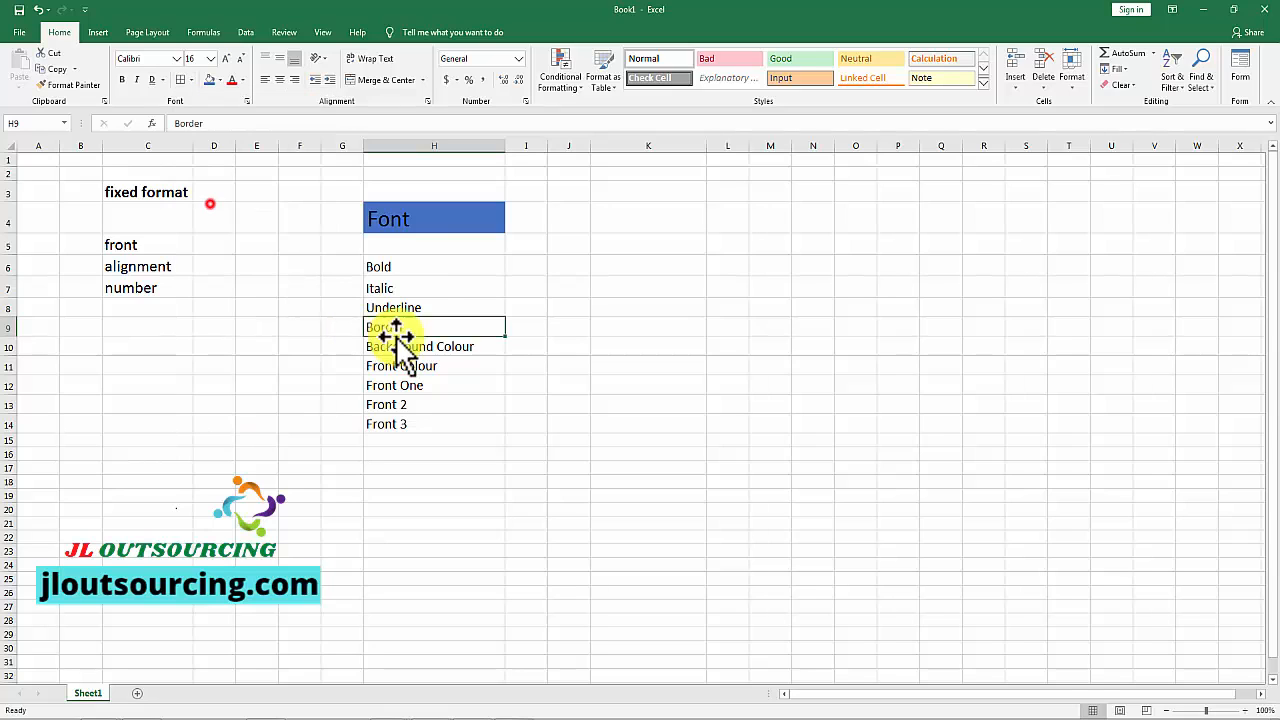
pyautogui.click(628, 326)
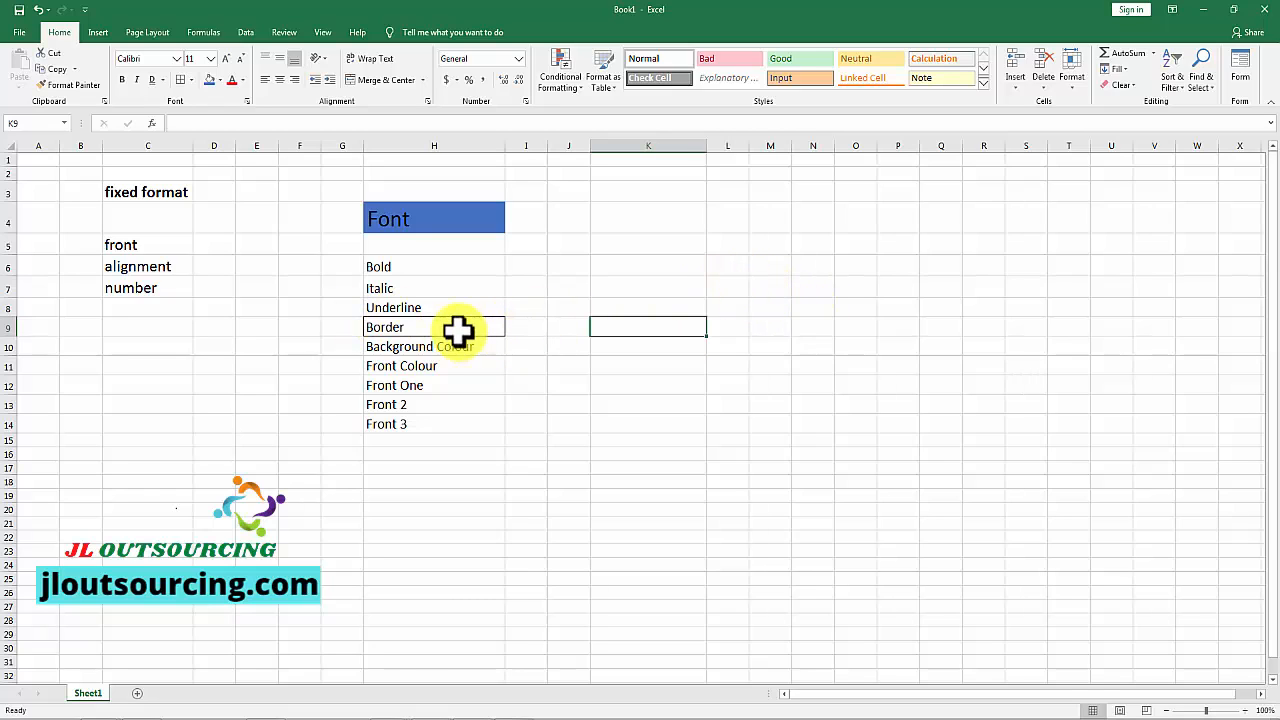
# Step: Apply All Borders to the empty range L7:Q15, and deselect the range
pyautogui.moveTo(726, 285)
pyautogui.mouseDown()
pyautogui.moveTo(884, 303)
pyautogui.moveTo(943, 371)
pyautogui.moveTo(957, 443)
pyautogui.mouseUp()
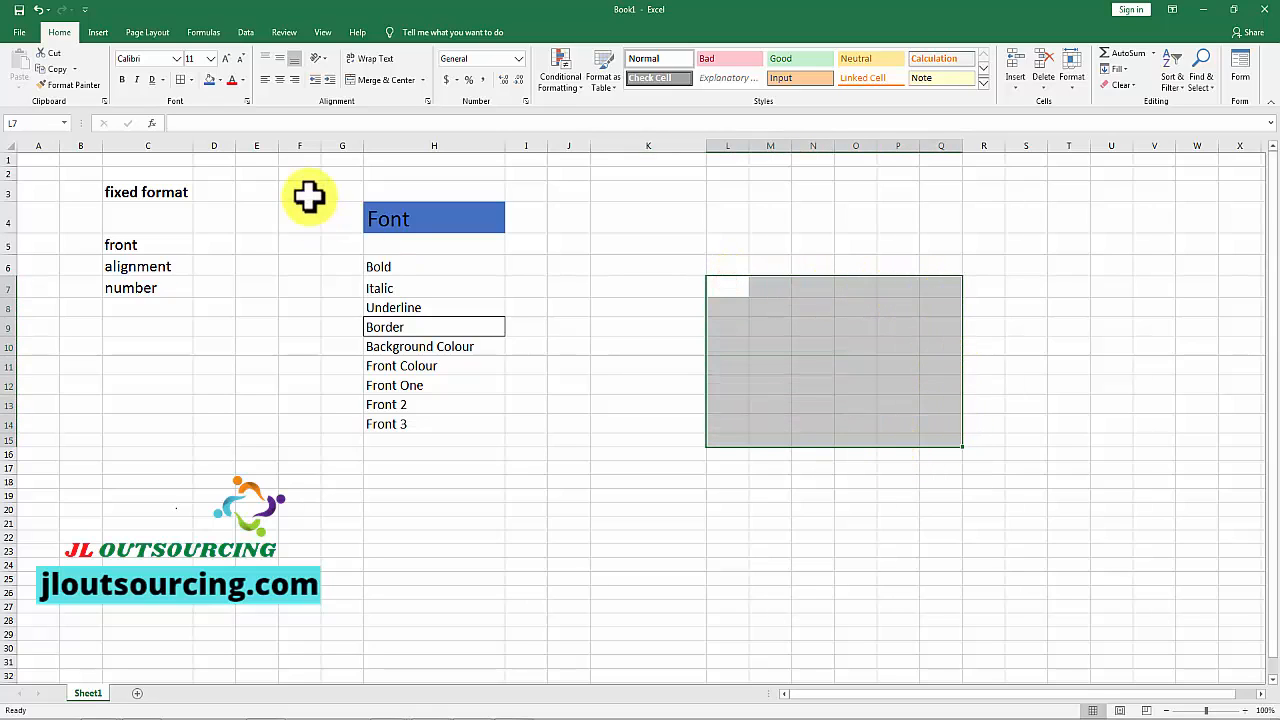
pyautogui.click(191, 80)
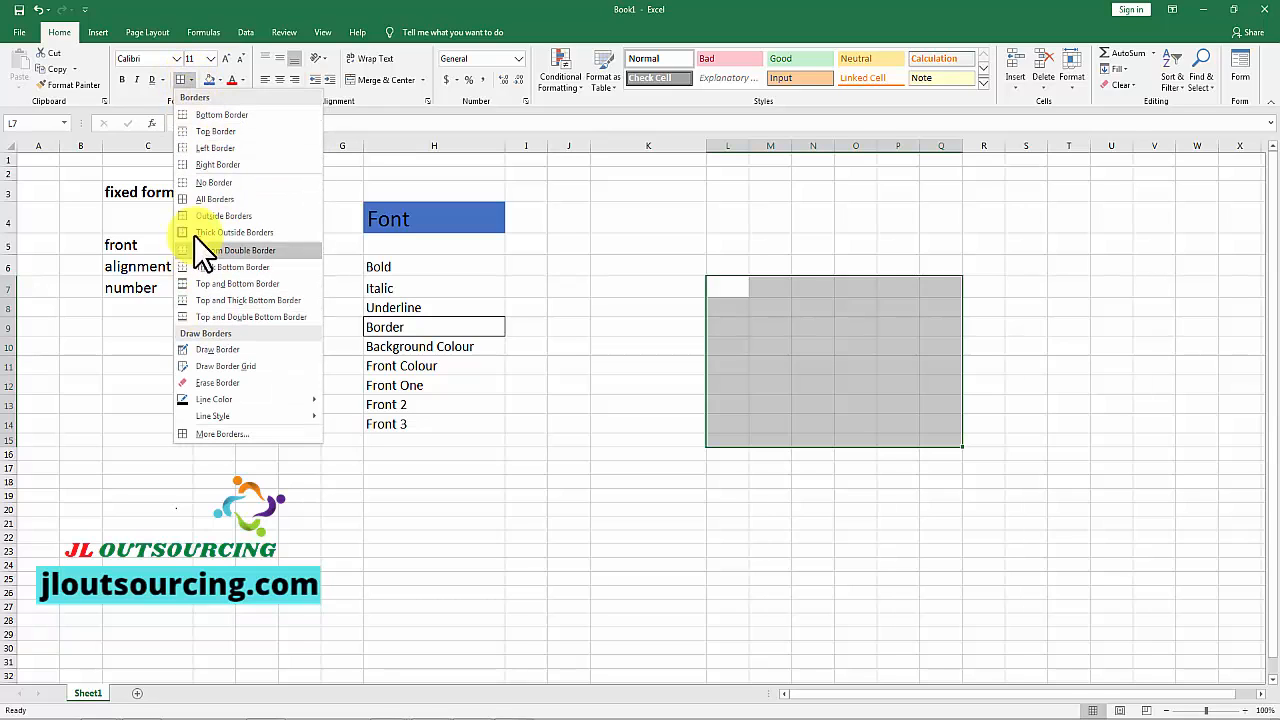
pyautogui.click(129, 100)
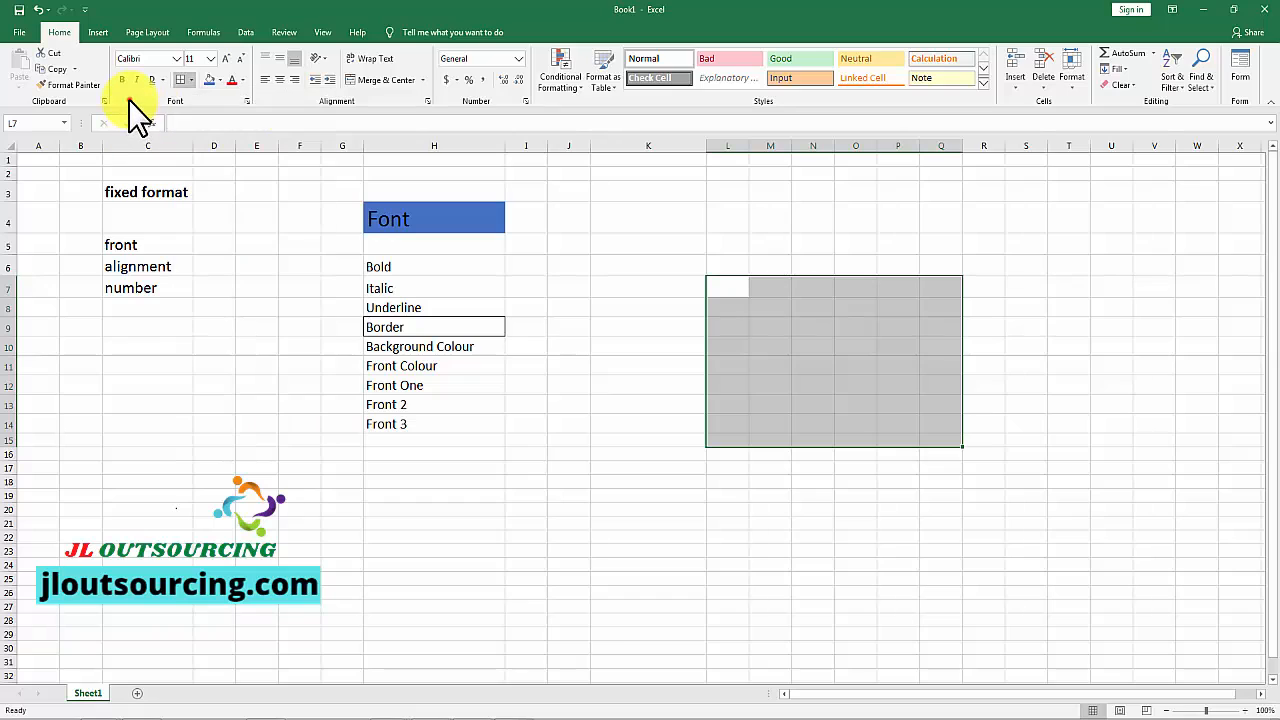
pyautogui.click(180, 80)
pyautogui.click(1071, 327)
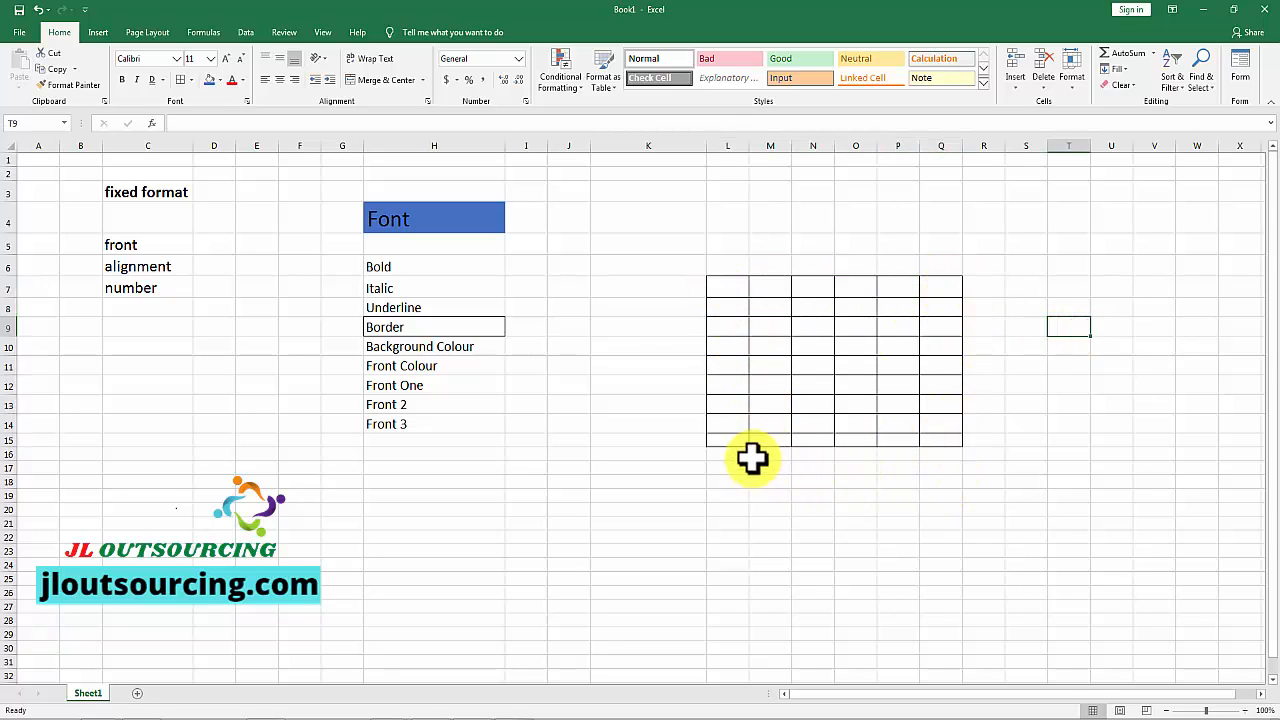
# Step: Remove all borders from the range L7:Q15 with the No Border option
pyautogui.click(191, 80)
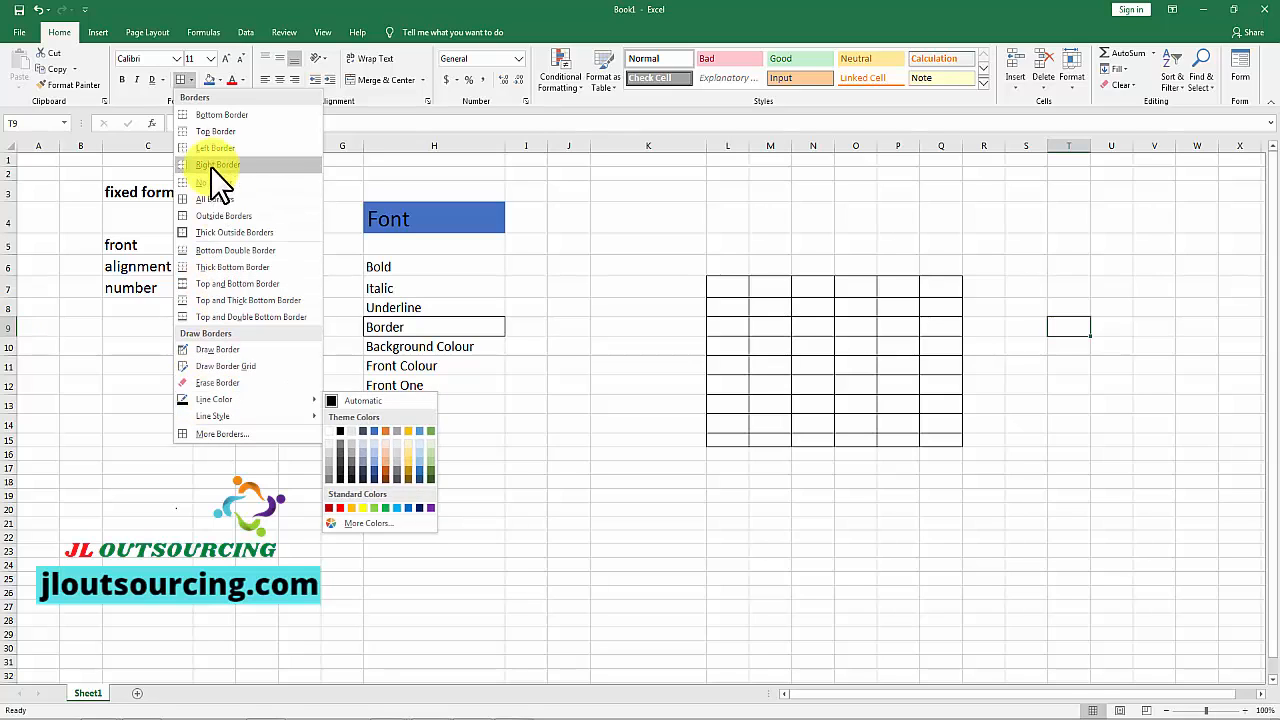
pyautogui.moveTo(727, 287); pyautogui.dragTo(949, 437)
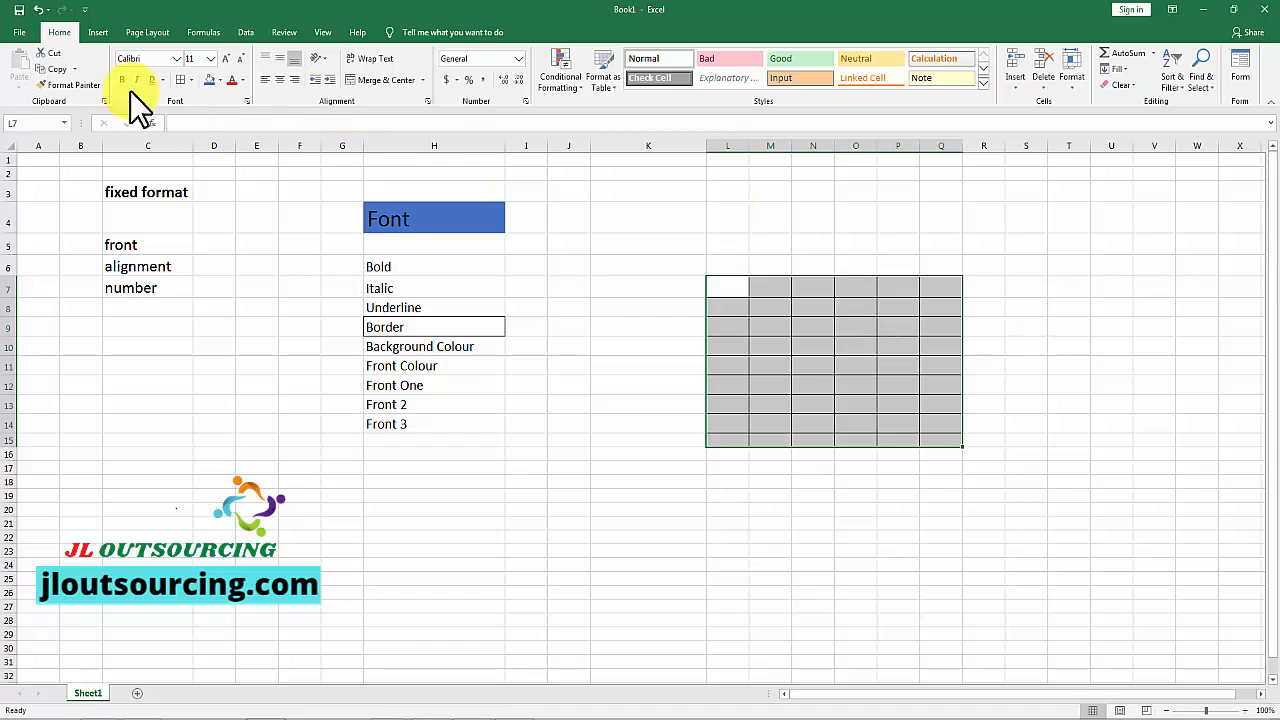
pyautogui.click(190, 80)
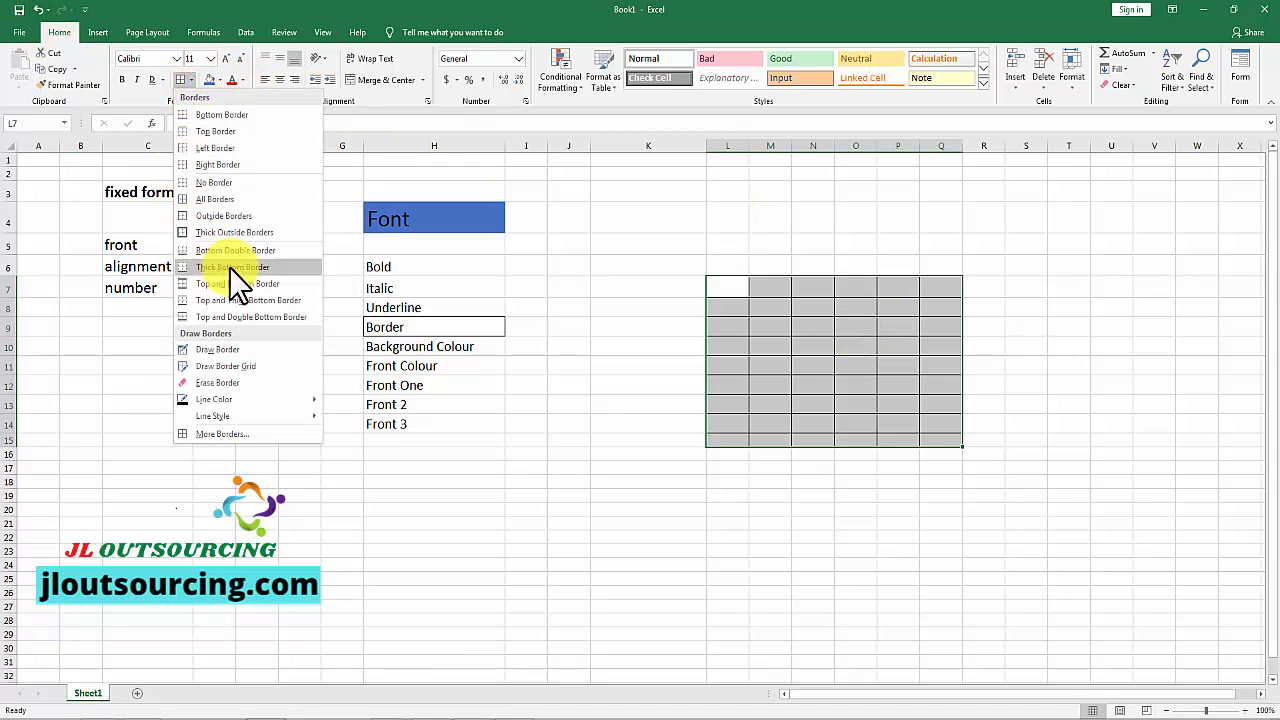
pyautogui.click(222, 185)
pyautogui.click(1062, 384)
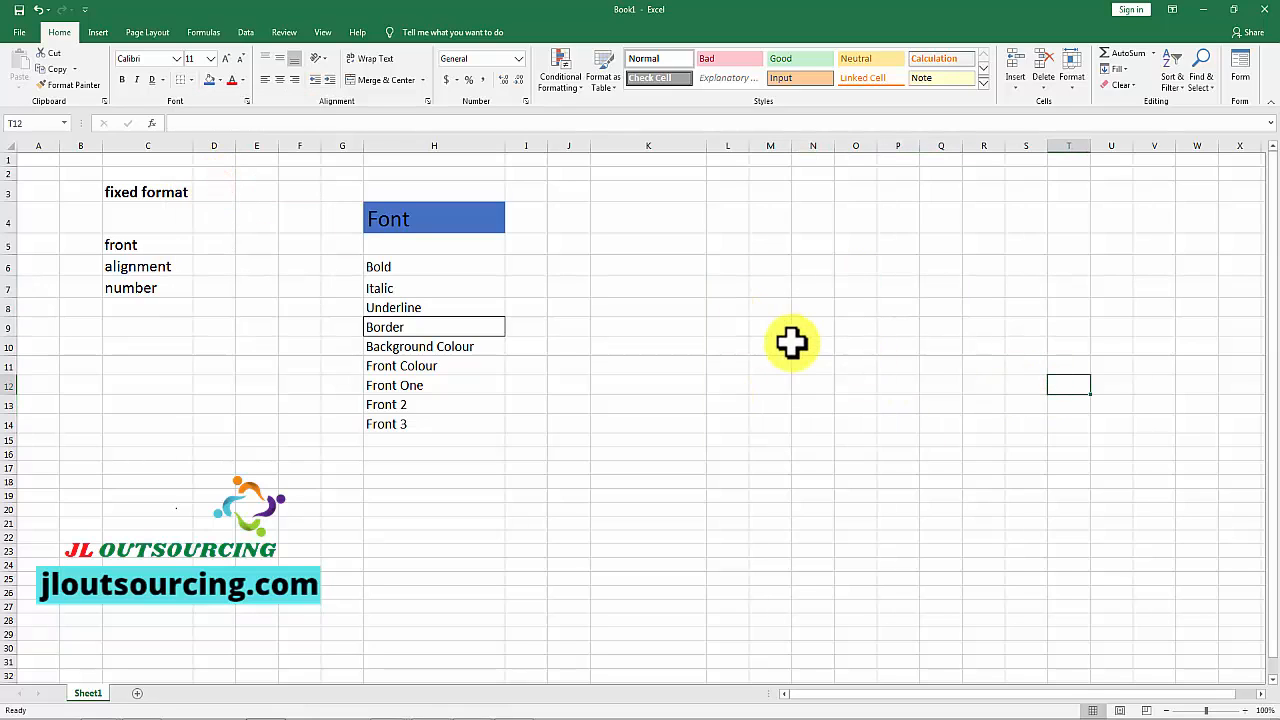
# Step: Explore custom fill colours for the "Background Colour" cell in H10, and fill it with a light blue theme colour
pyautogui.click(393, 346)
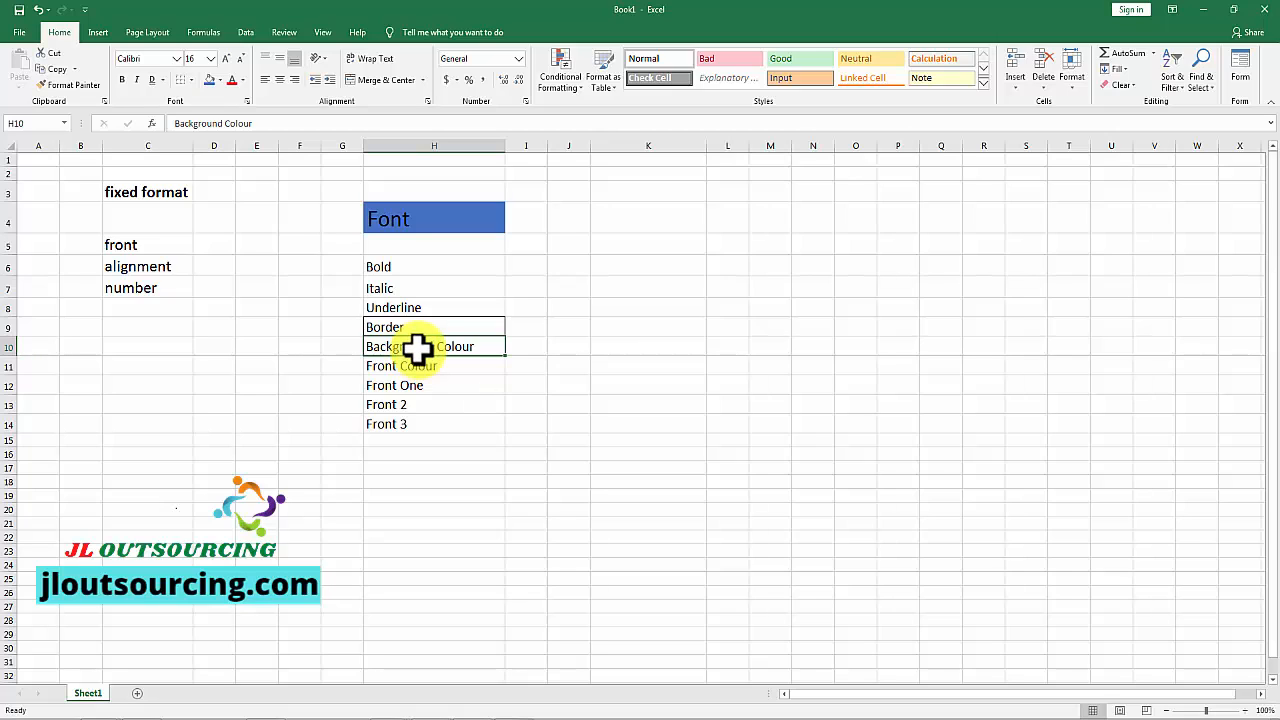
pyautogui.click(218, 81)
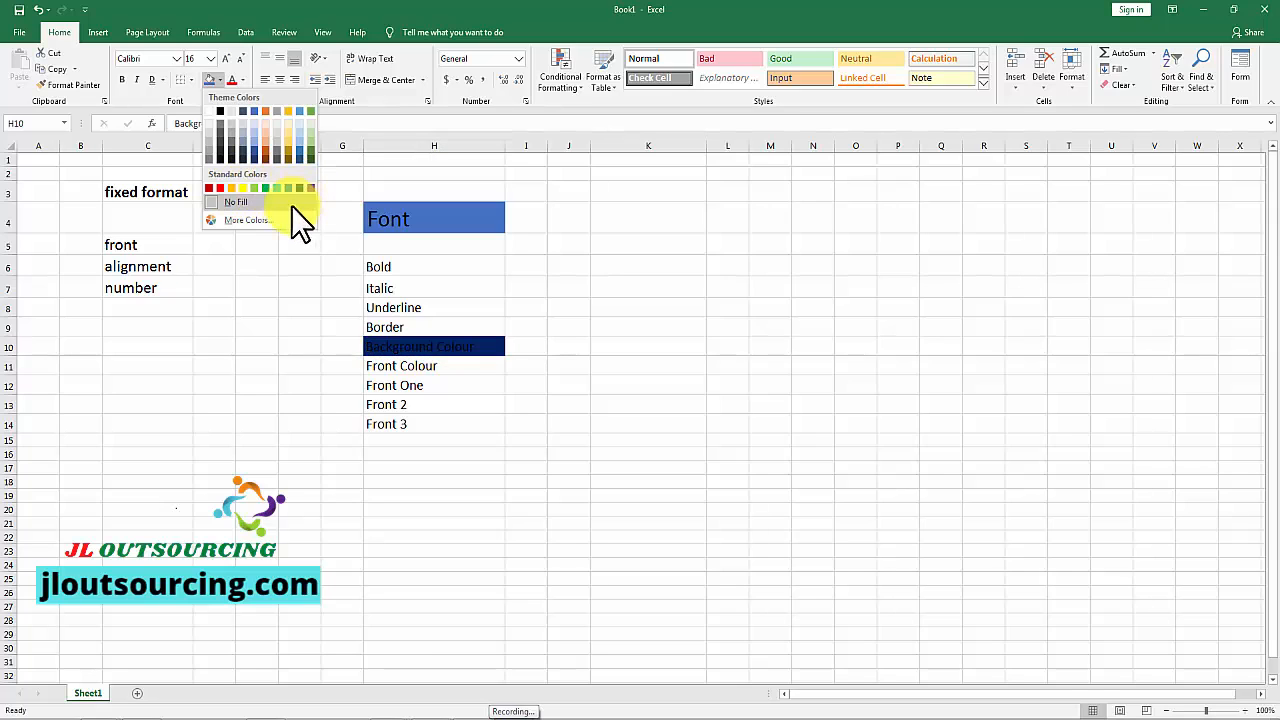
pyautogui.click(239, 220)
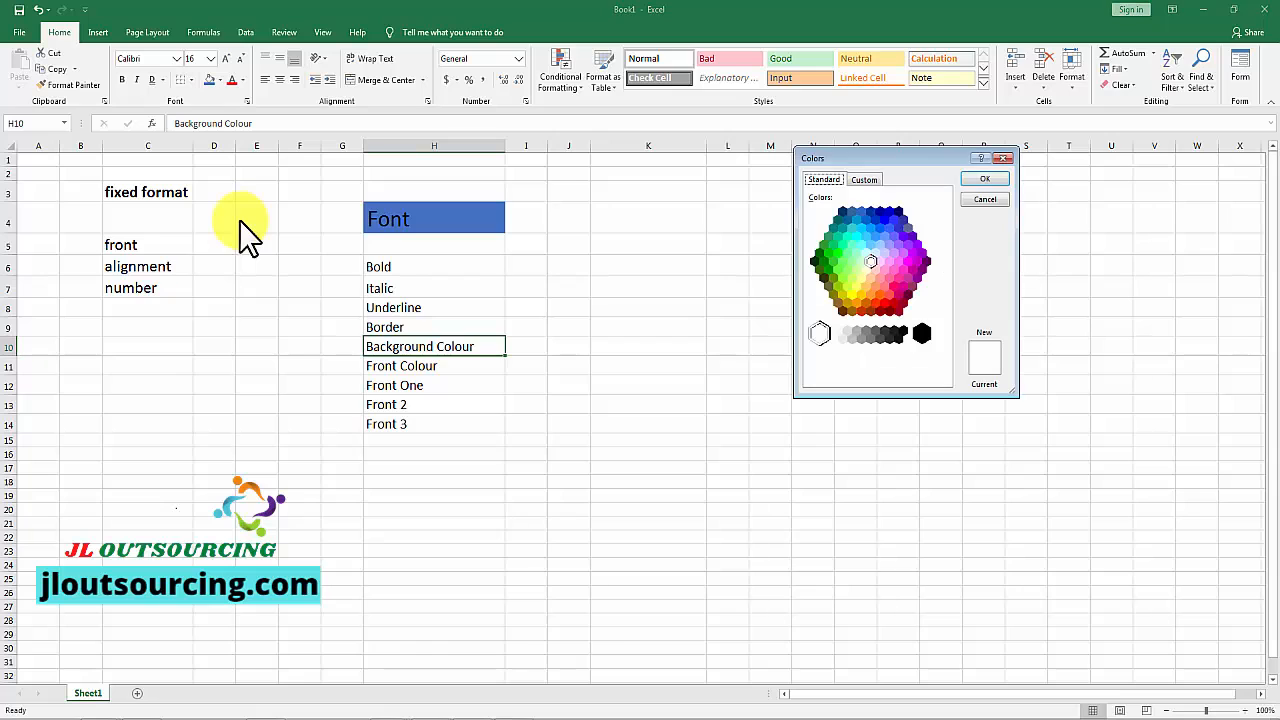
pyautogui.click(864, 179)
pyautogui.click(845, 237)
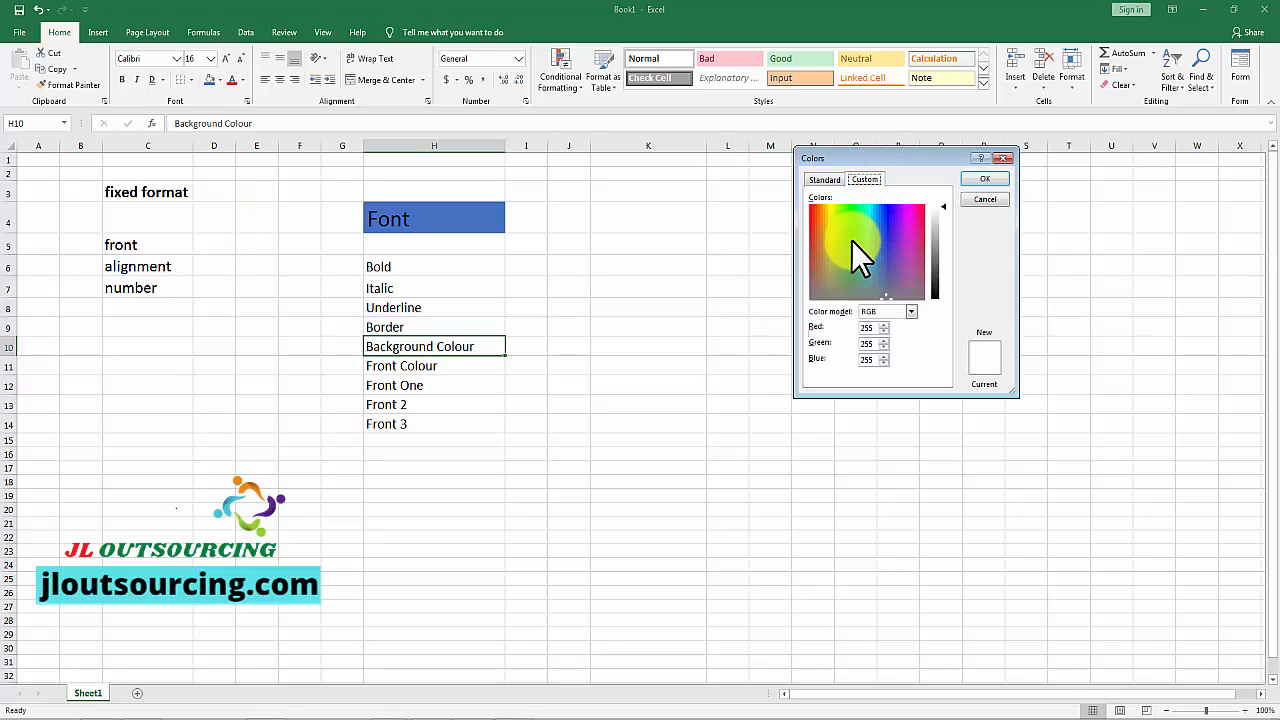
pyautogui.click(849, 241)
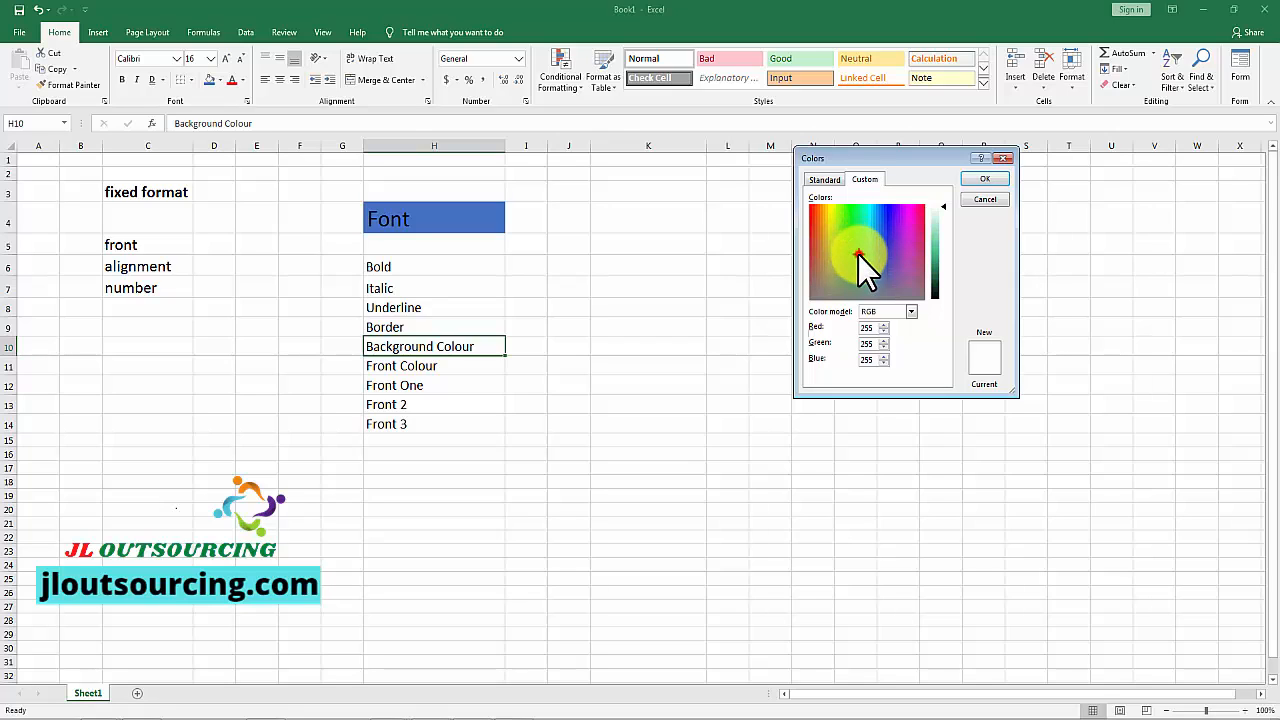
pyautogui.moveTo(949, 219); pyautogui.dragTo(947, 250)
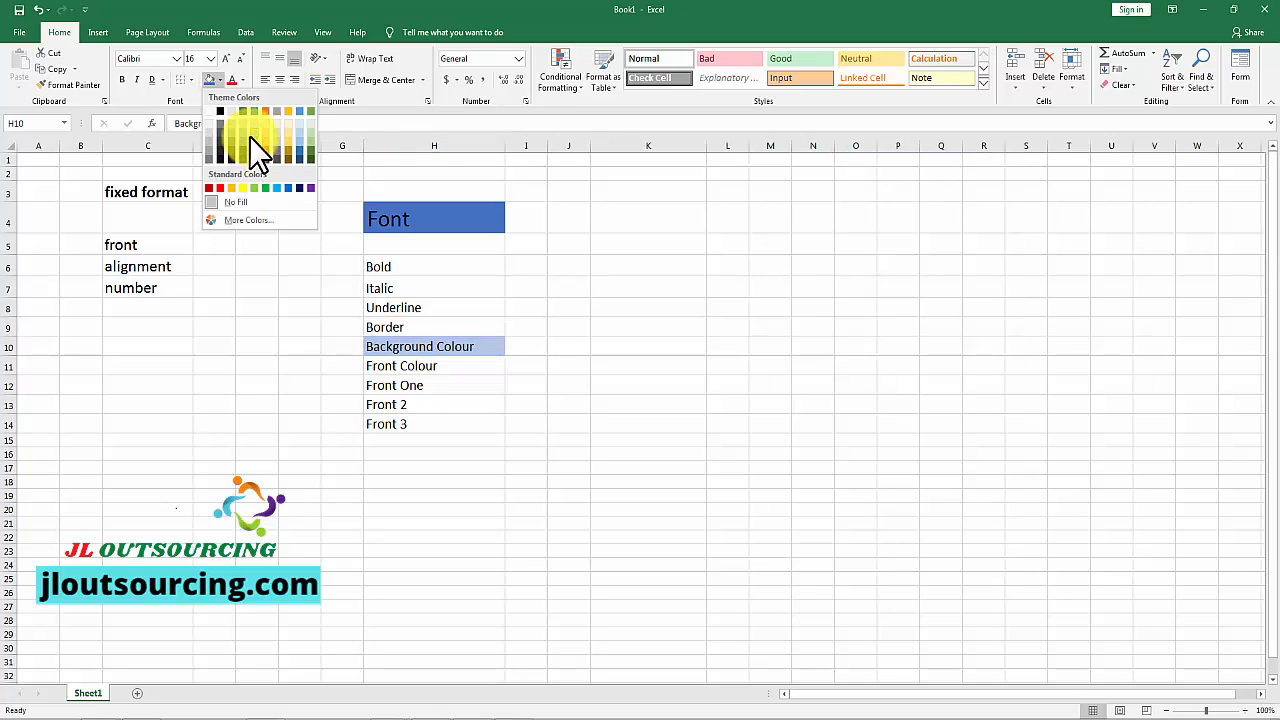
pyautogui.click(250, 137)
pyautogui.click(614, 343)
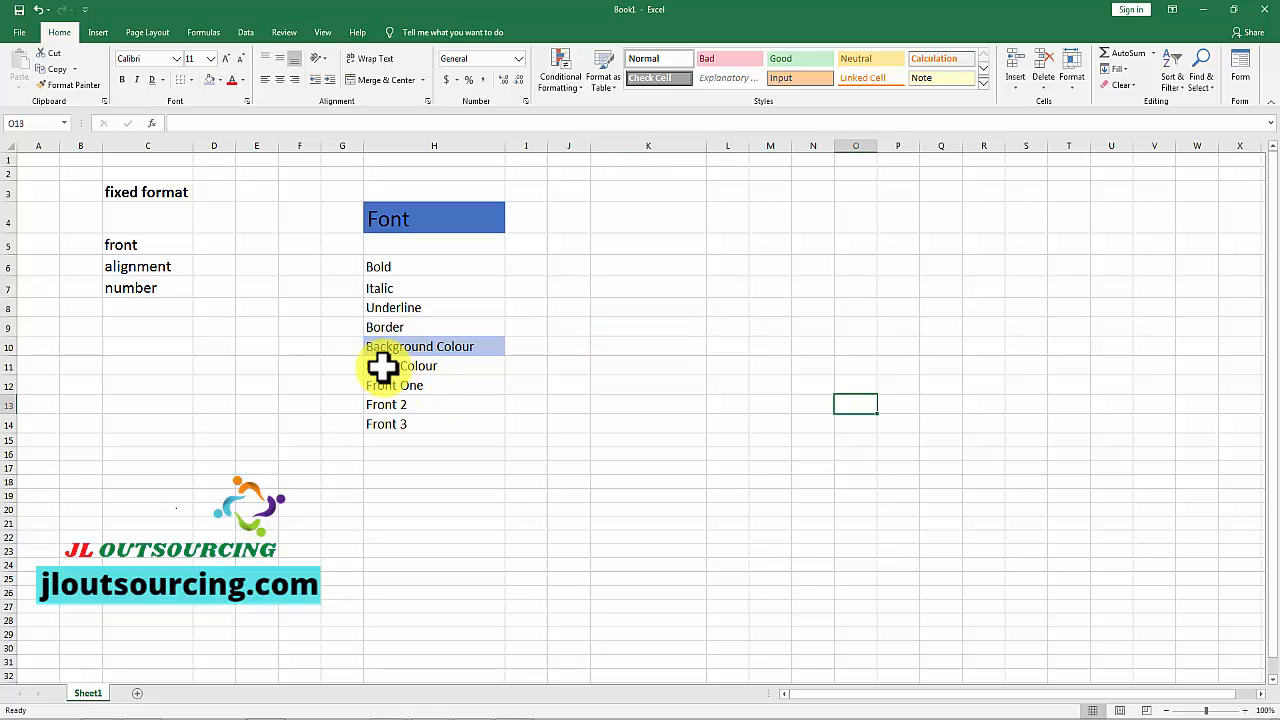
# Step: Set the font colour of the "Front Colour" cell in H11 to red, and deselect it
pyautogui.click(399, 365)
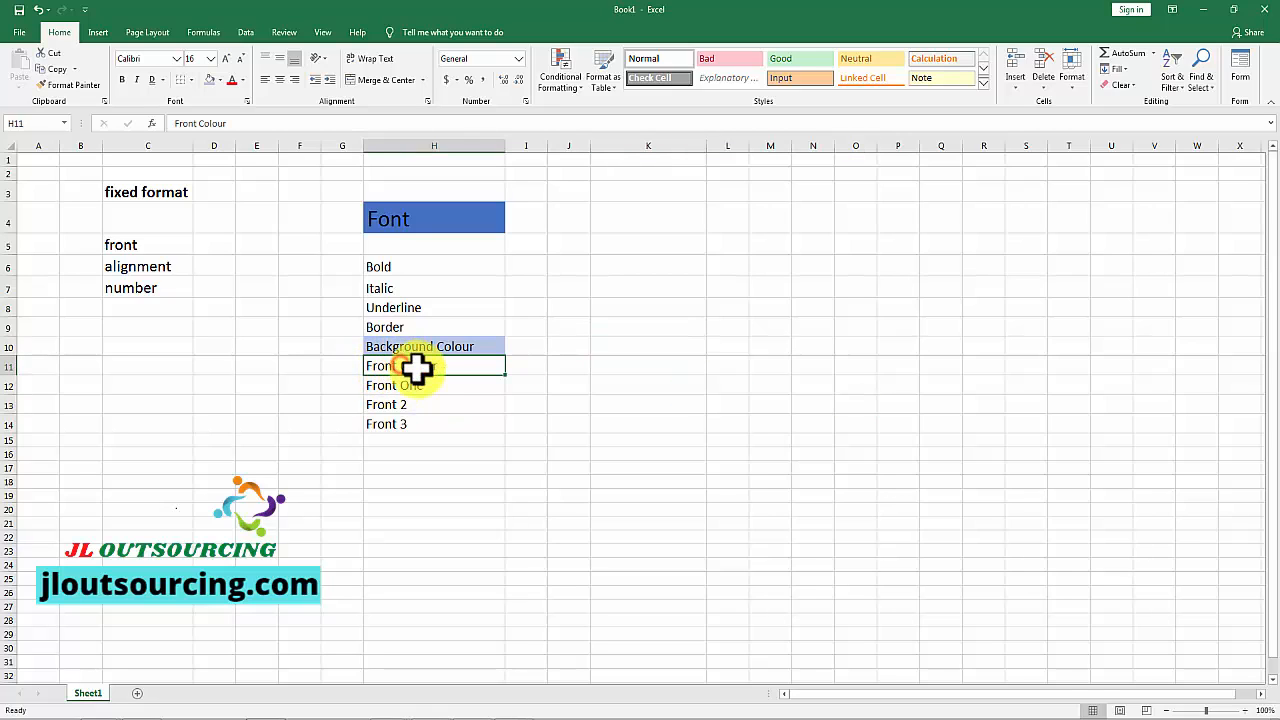
pyautogui.click(241, 79)
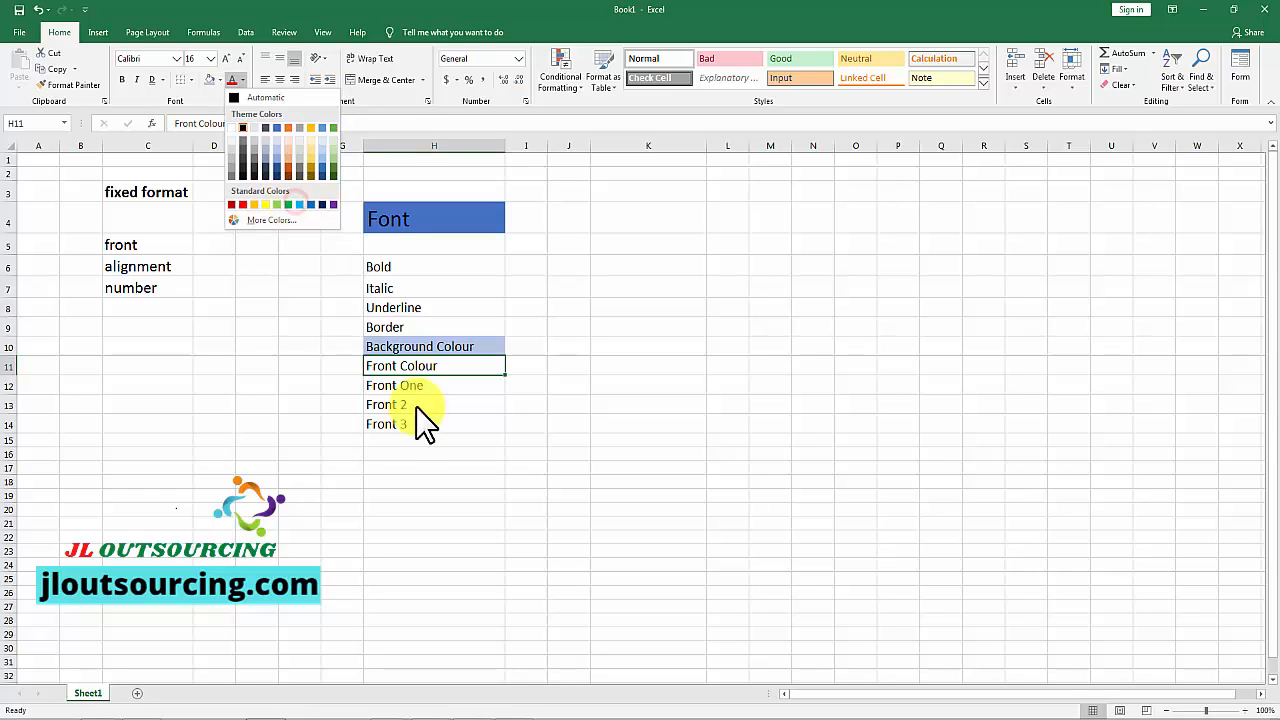
pyautogui.click(585, 375)
pyautogui.click(456, 401)
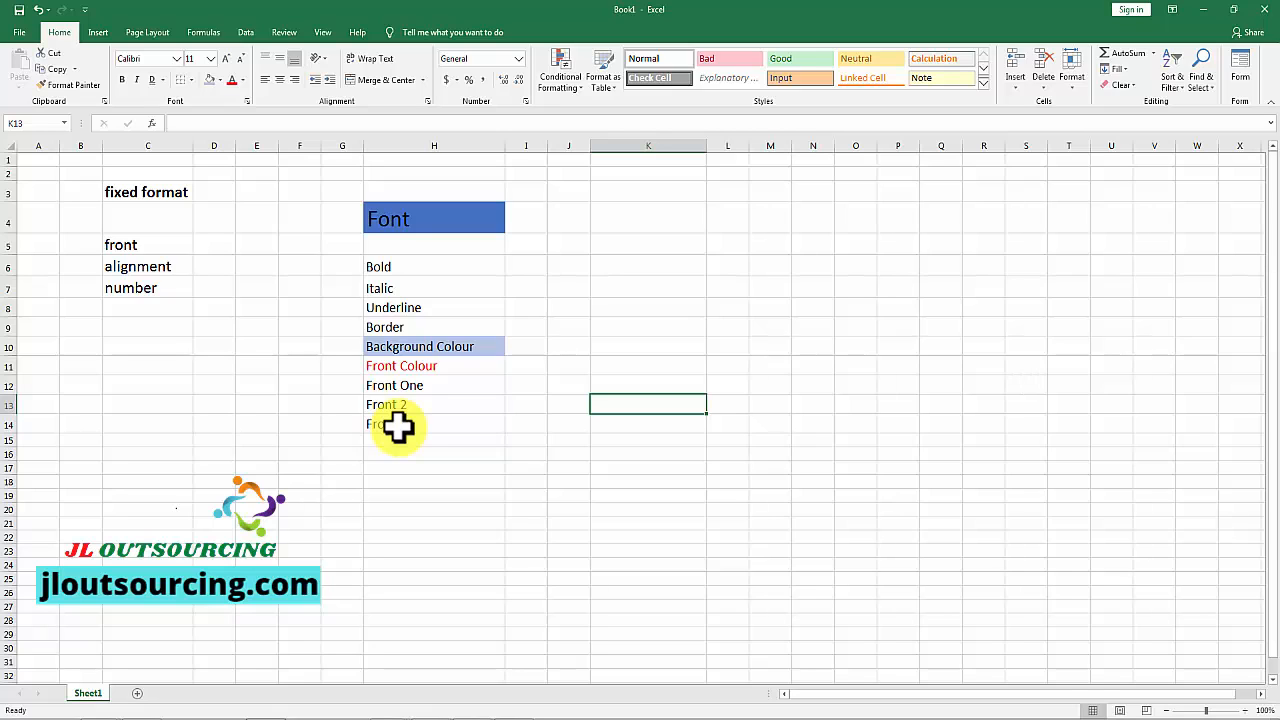
# Step: Set the font of "Front One" in H12 to Aharoni and the font of "Front 2" in H13 to Batang
pyautogui.click(410, 386)
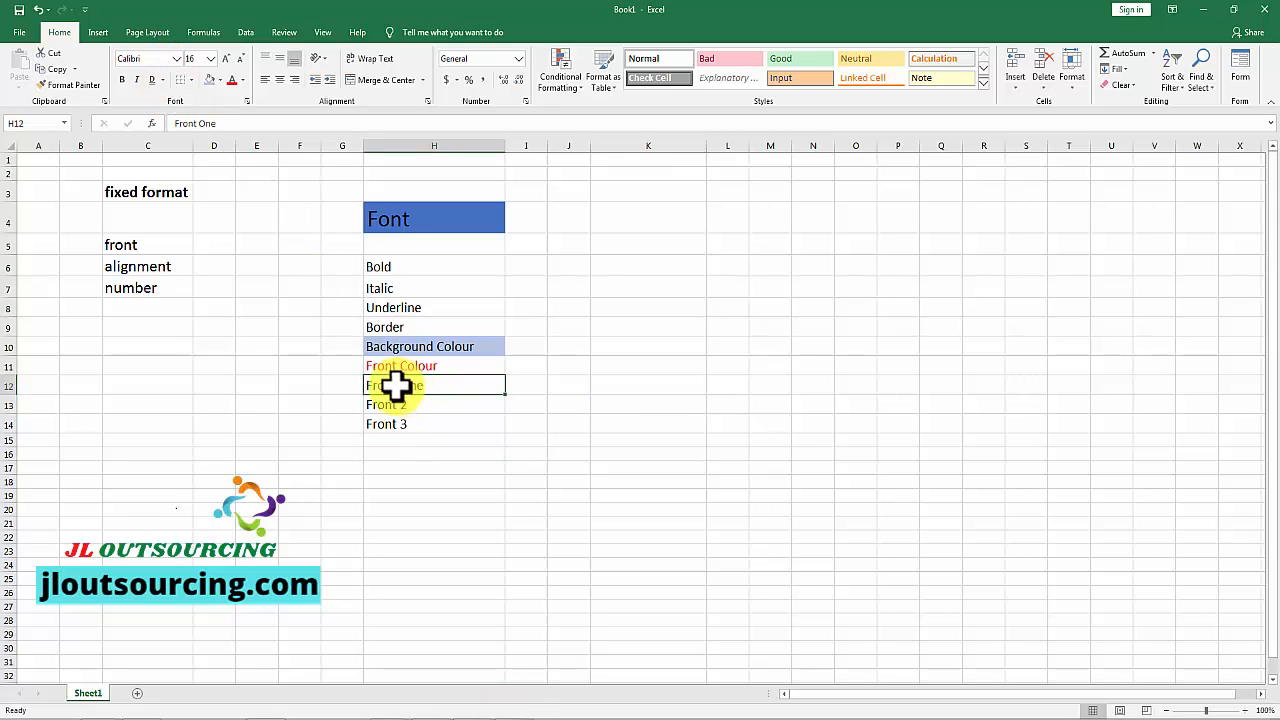
pyautogui.click(174, 61)
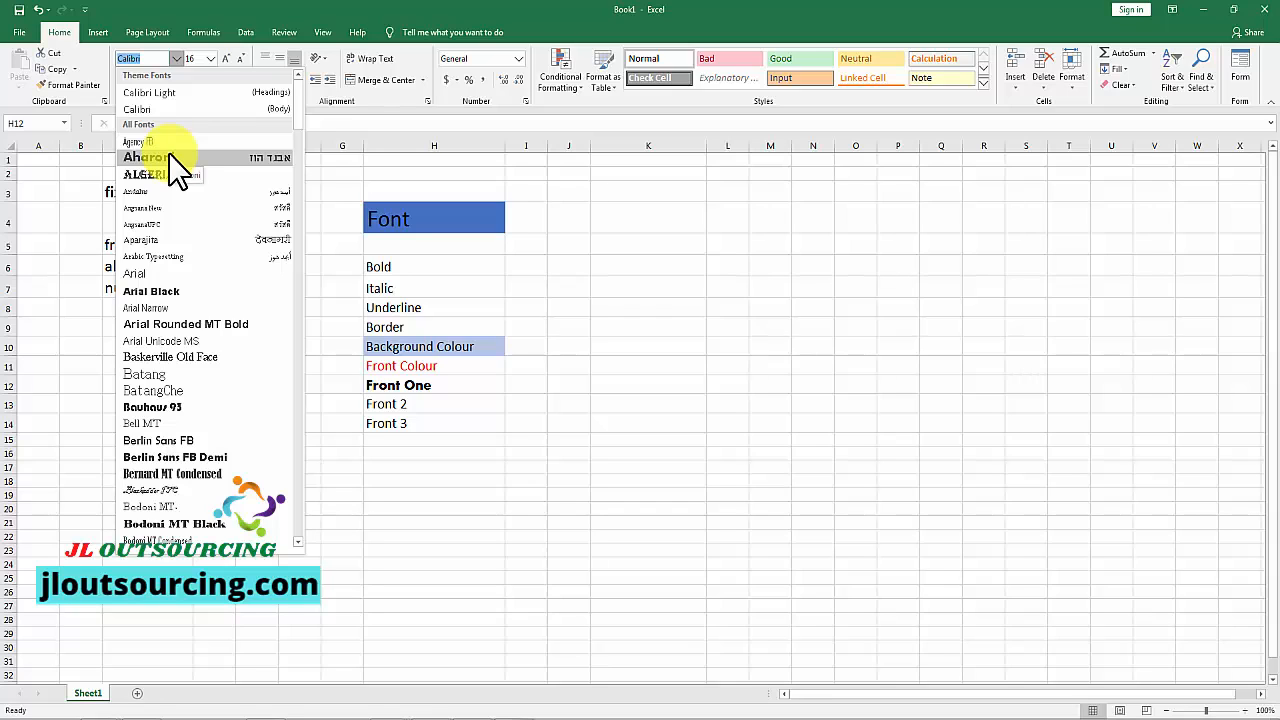
pyautogui.click(170, 158)
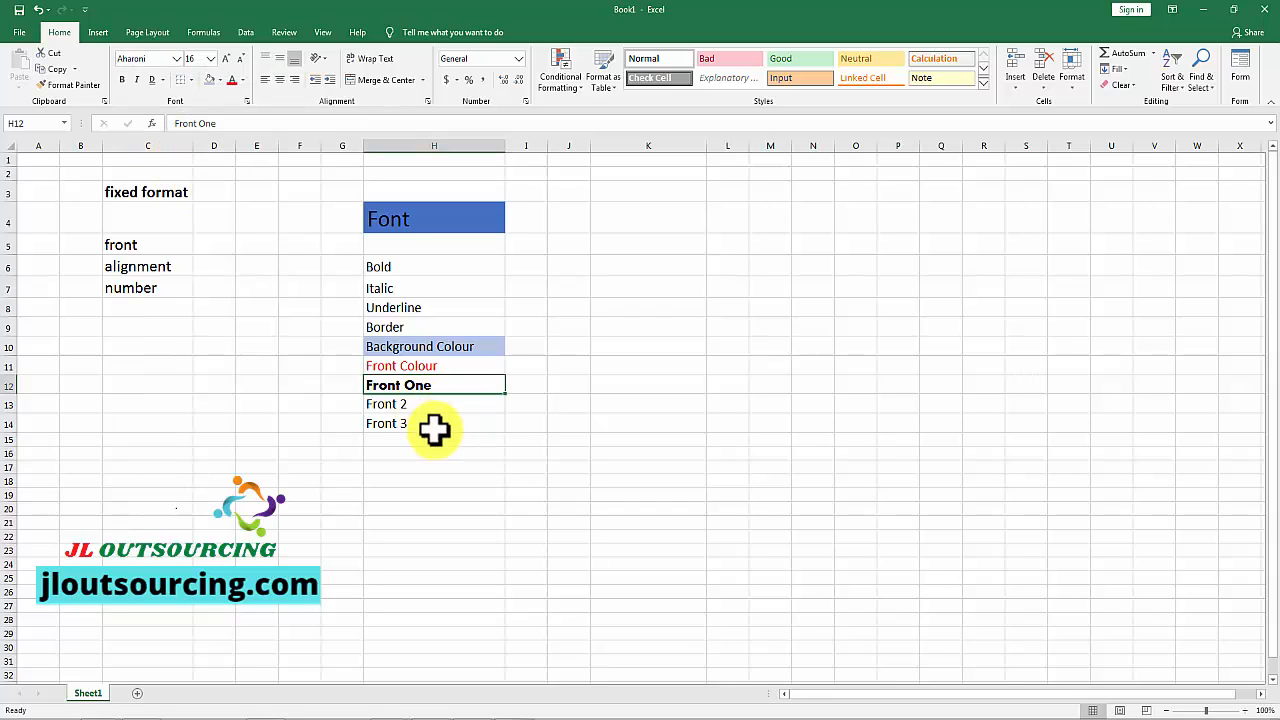
pyautogui.click(421, 405)
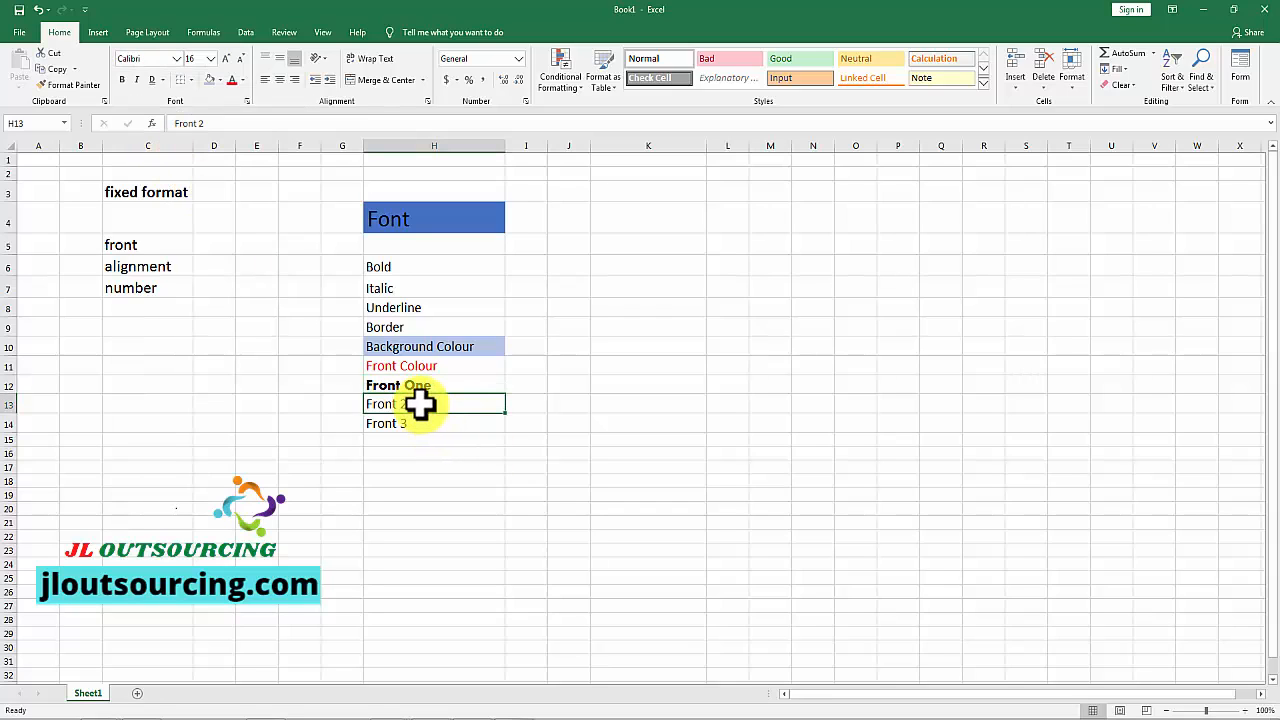
pyautogui.click(175, 59)
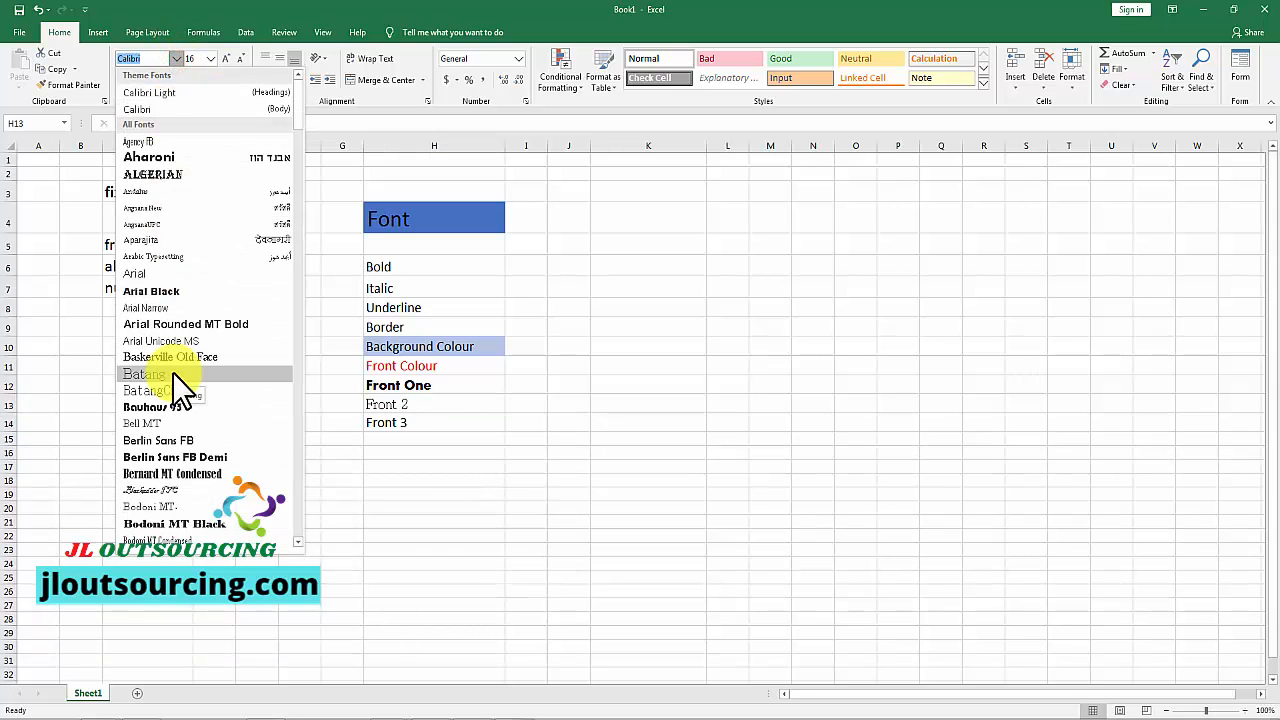
pyautogui.click(172, 374)
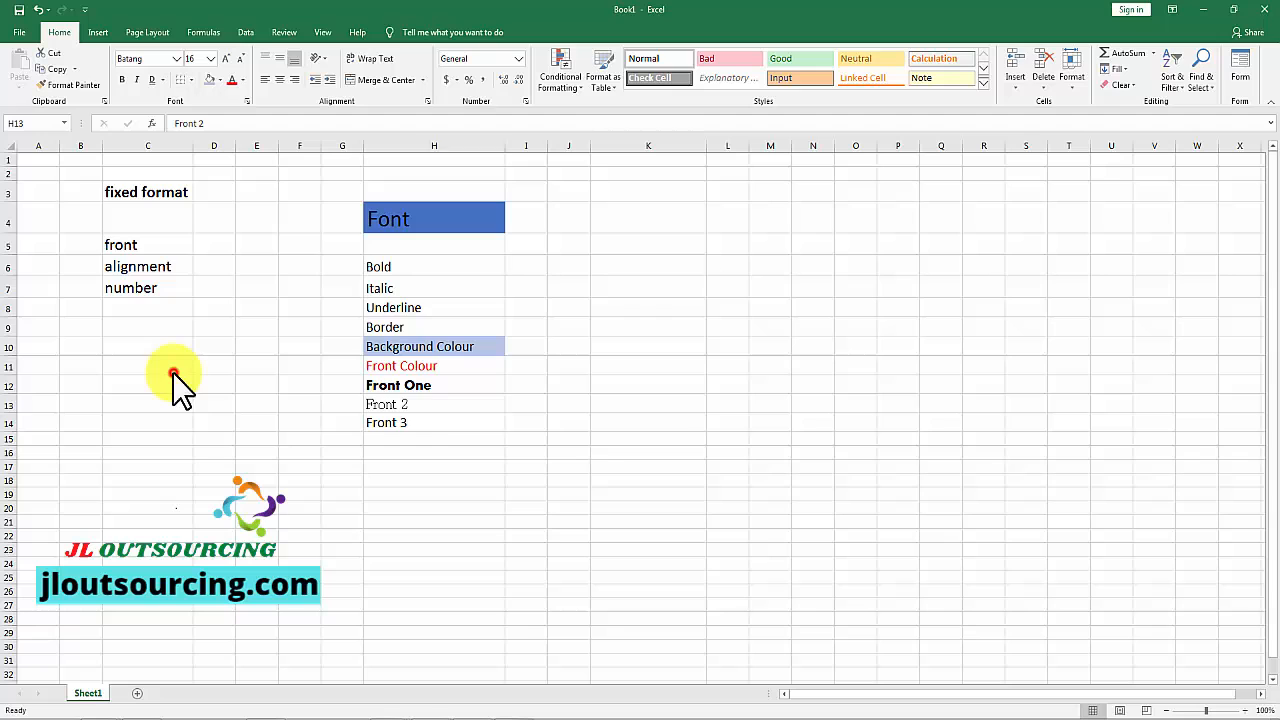
# Step: Set the font of "Front 3" in H14 to Brush Script MT, and deselect the cell
pyautogui.click(410, 423)
pyautogui.click(176, 58)
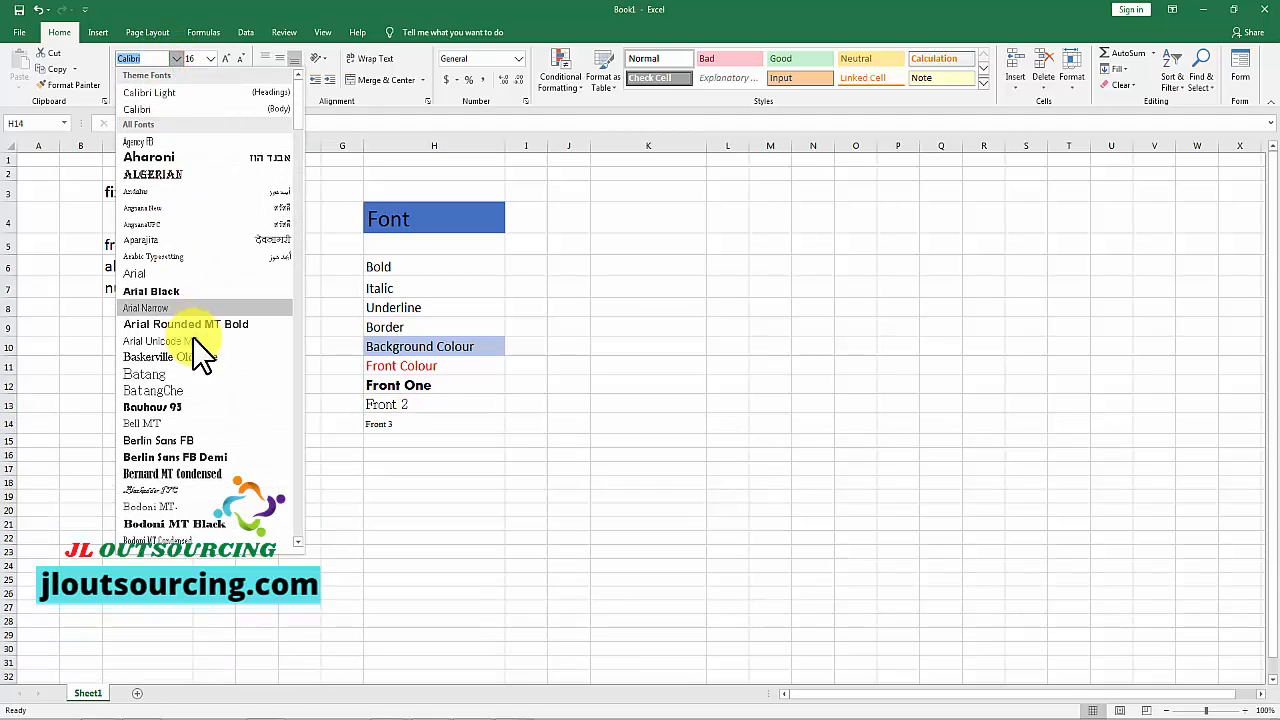
pyautogui.scroll(-5, 200, 360)
pyautogui.click(187, 398)
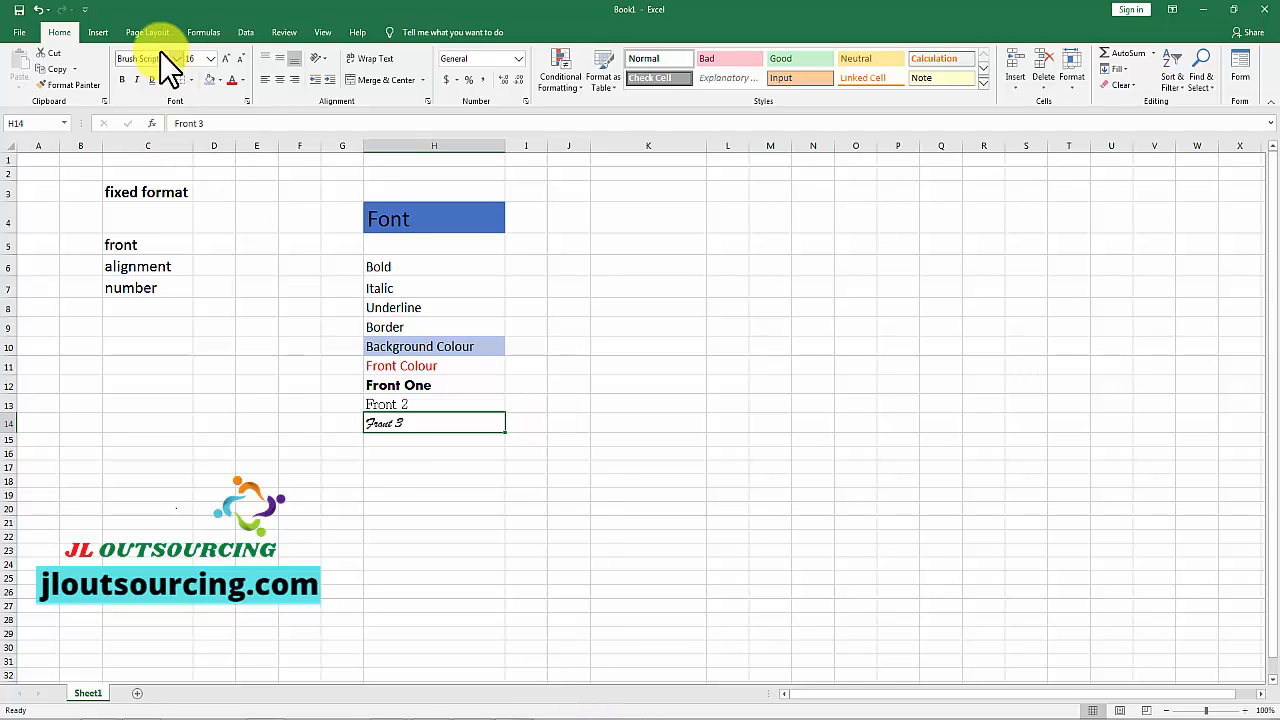
pyautogui.click(594, 420)
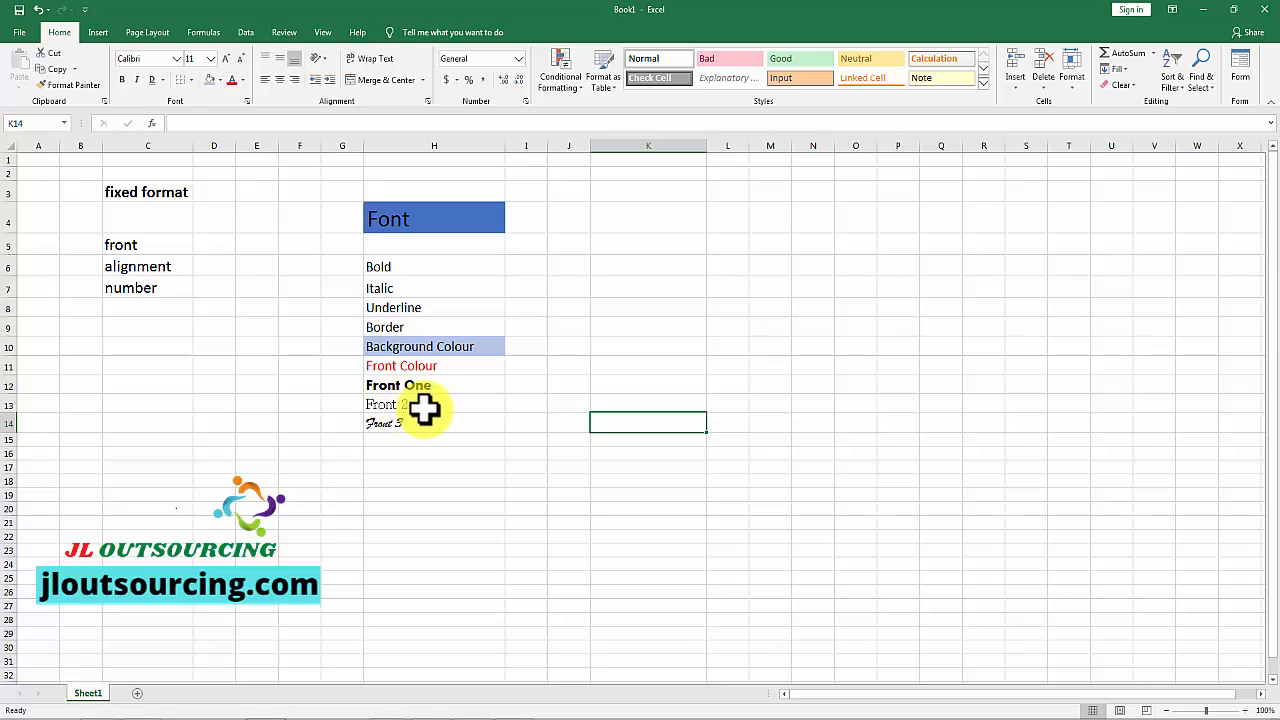
# Step: Increase the font size of "Front 2" in H13 stepwise to 24, and decrease it stepwise to 18
pyautogui.click(418, 406)
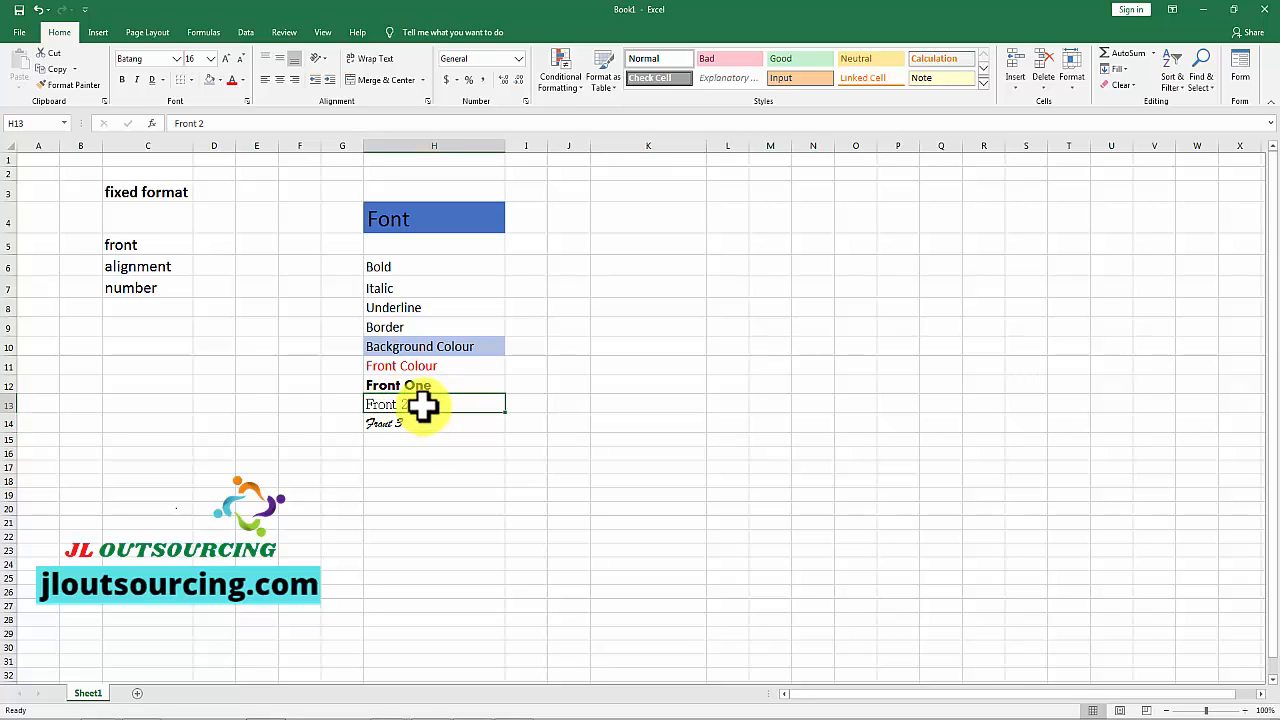
pyautogui.click(224, 62)
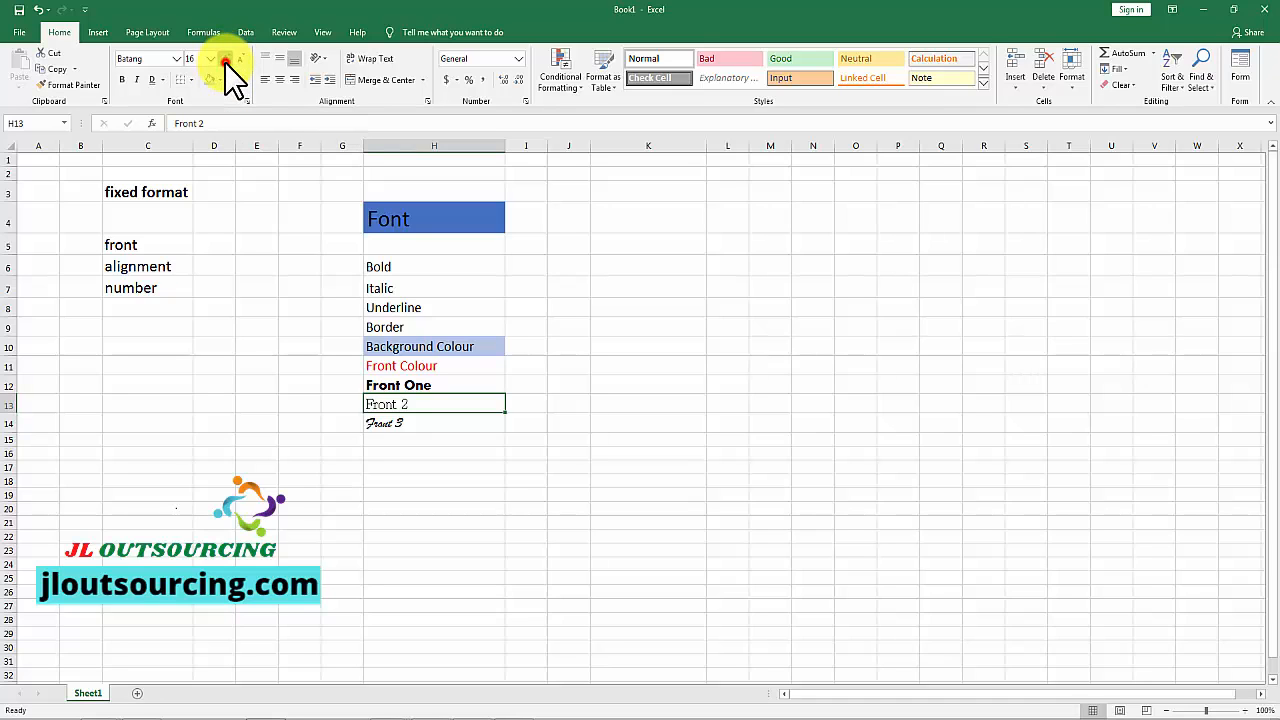
pyautogui.click(224, 62)
pyautogui.click(224, 62)
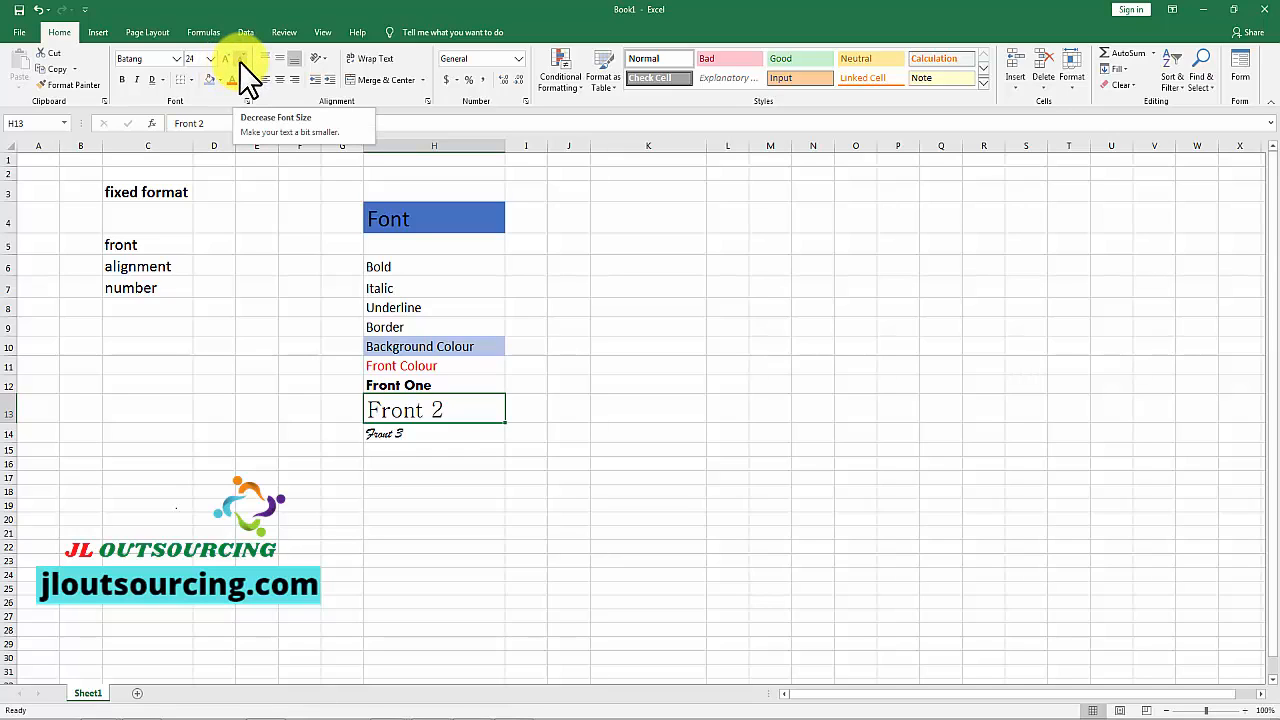
pyautogui.click(239, 61)
pyautogui.click(239, 61)
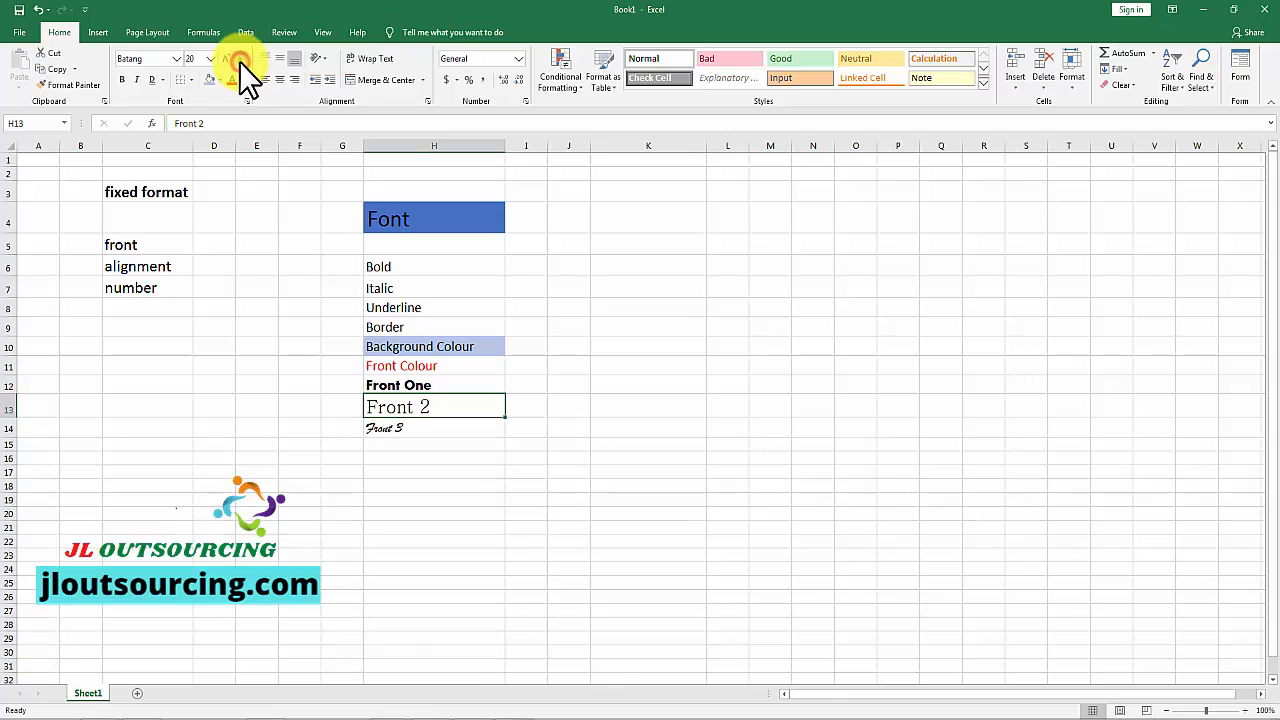
pyautogui.click(239, 61)
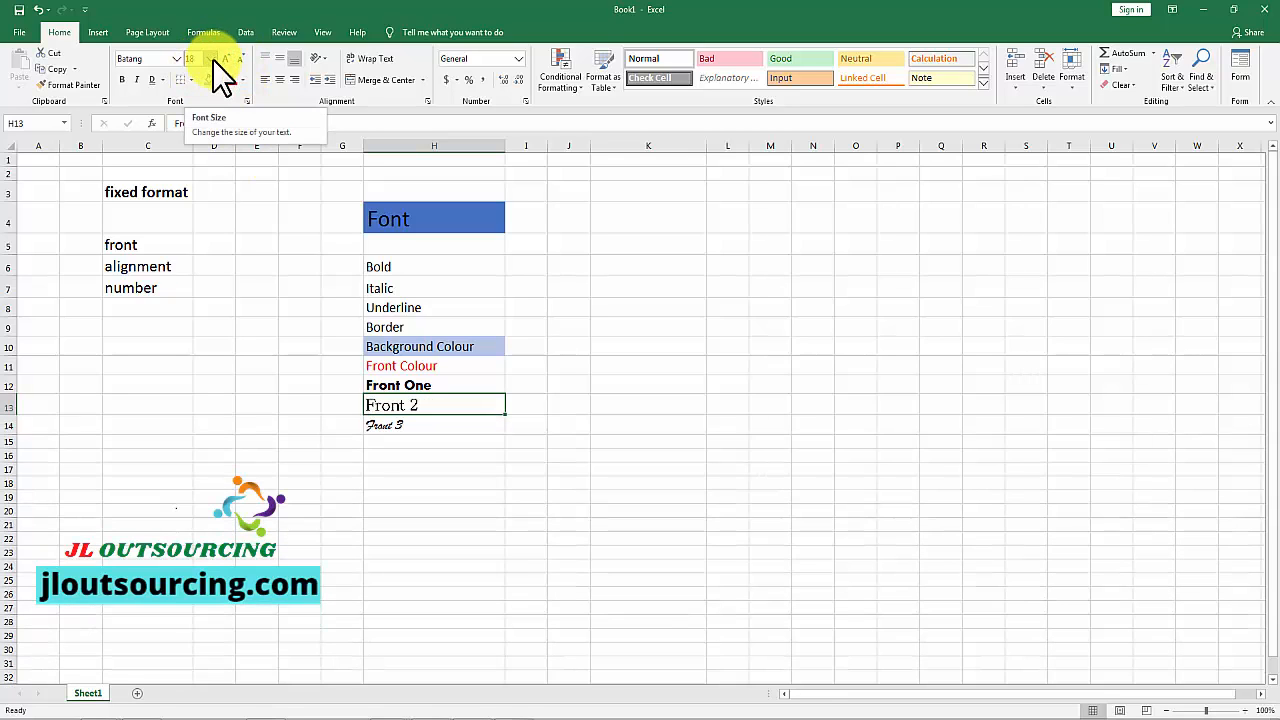
# Step: Set the font size of "Front 2" in H13 directly to 24, choosing from the preset sizes
pyautogui.click(212, 59)
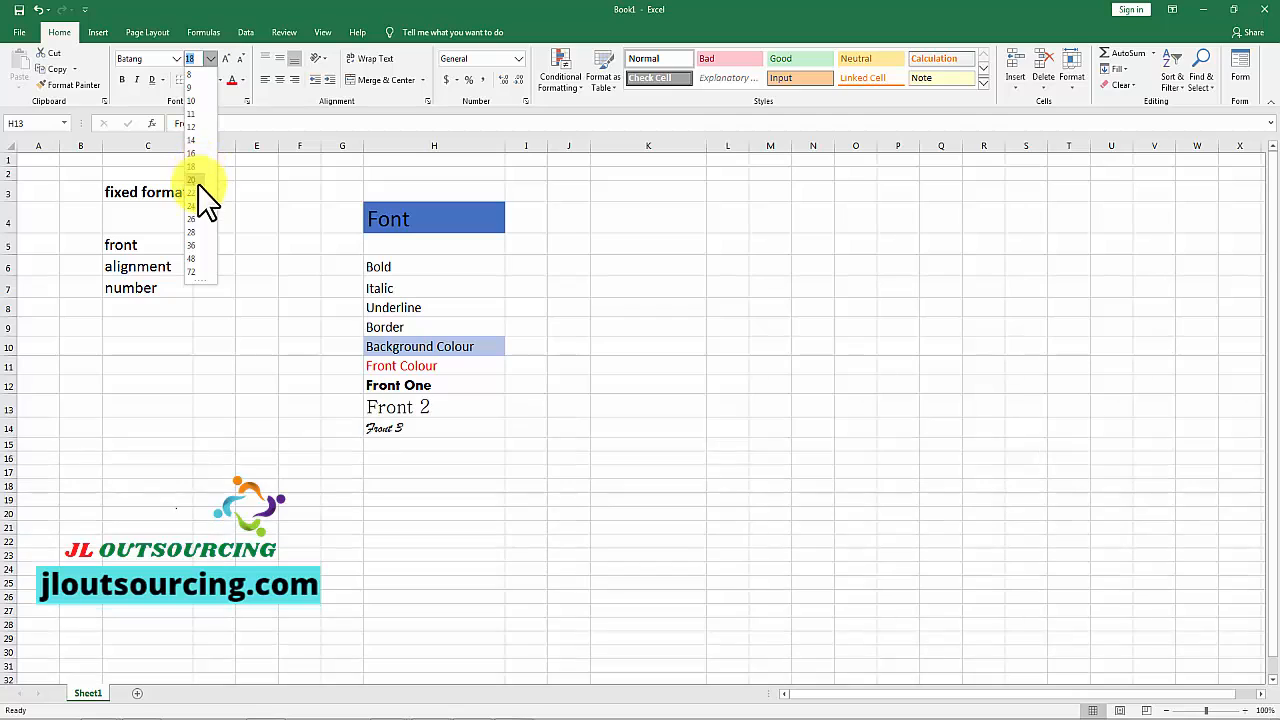
pyautogui.click(196, 257)
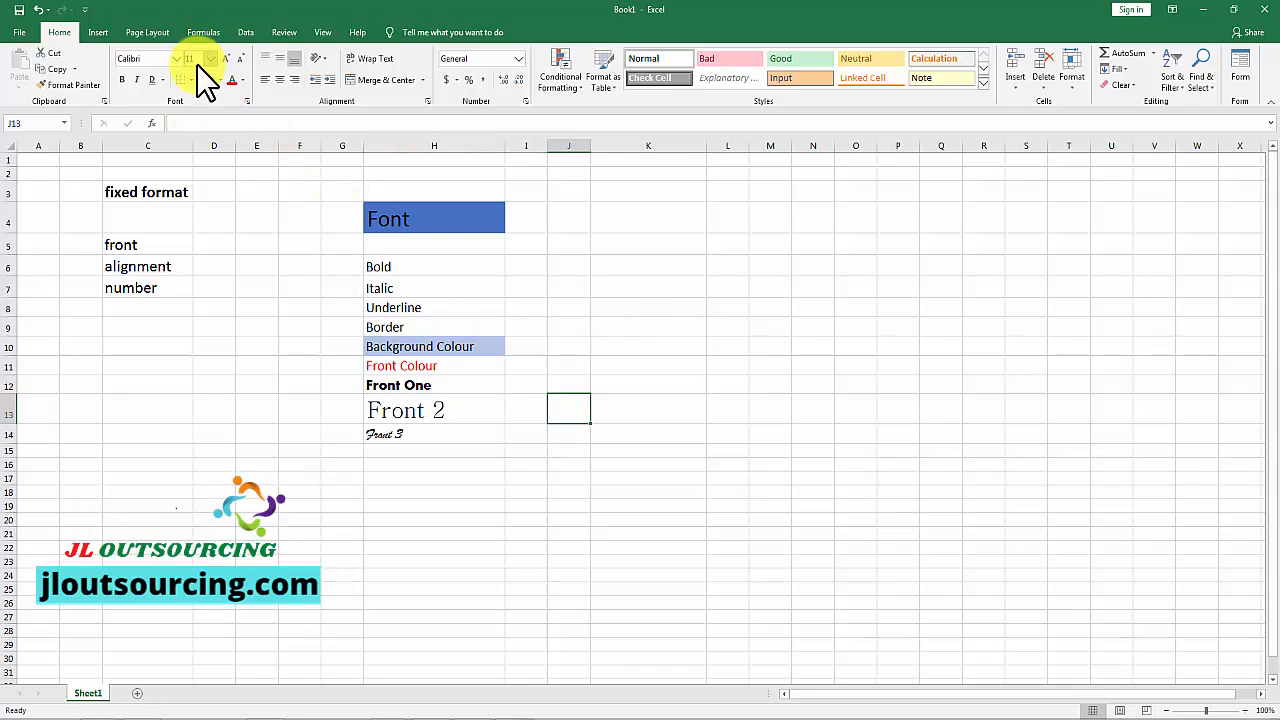
pyautogui.click(405, 403)
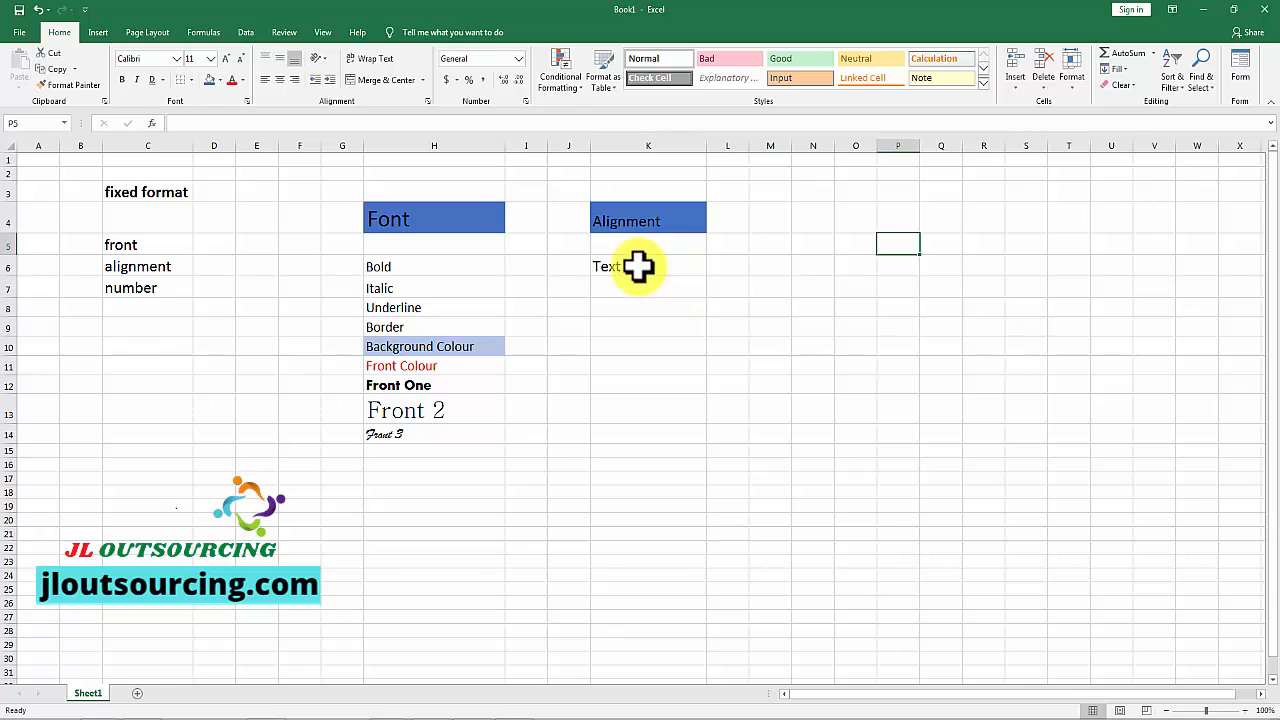
# Step: Merge and center the range K6:K10 containing "Text" under the Alignment heading
pyautogui.moveTo(598, 262); pyautogui.dragTo(673, 354)
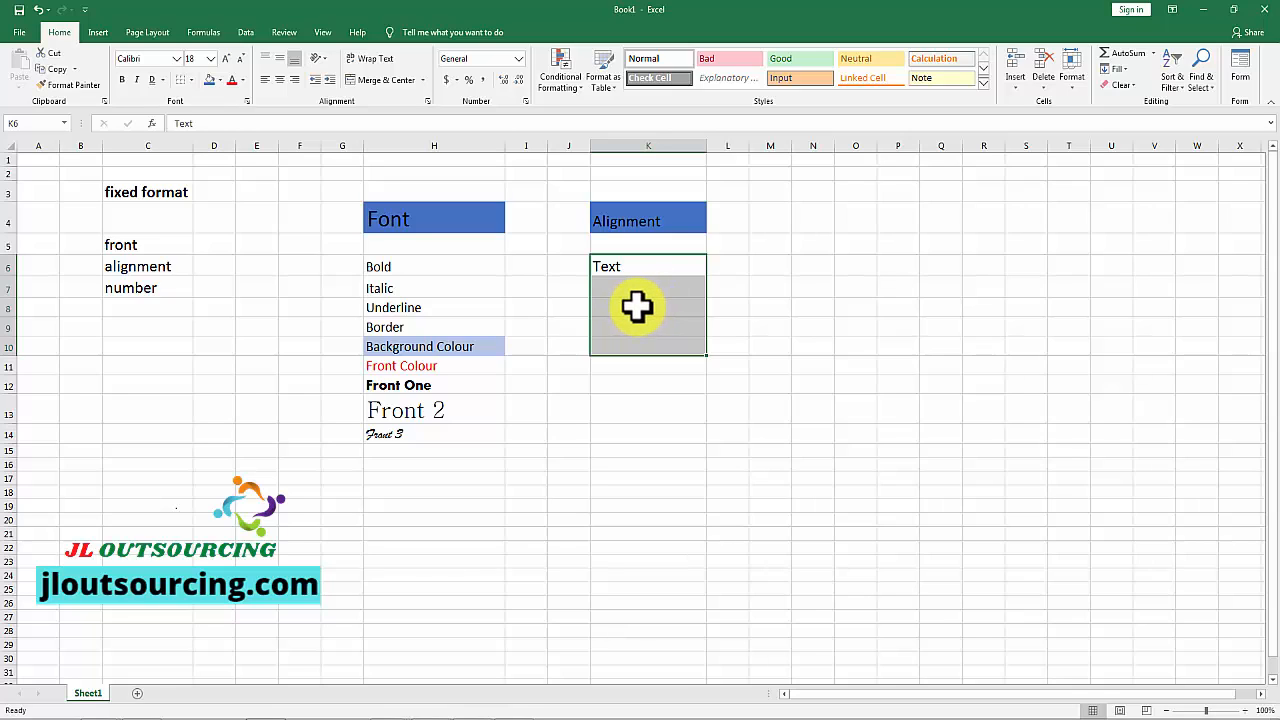
pyautogui.click(391, 82)
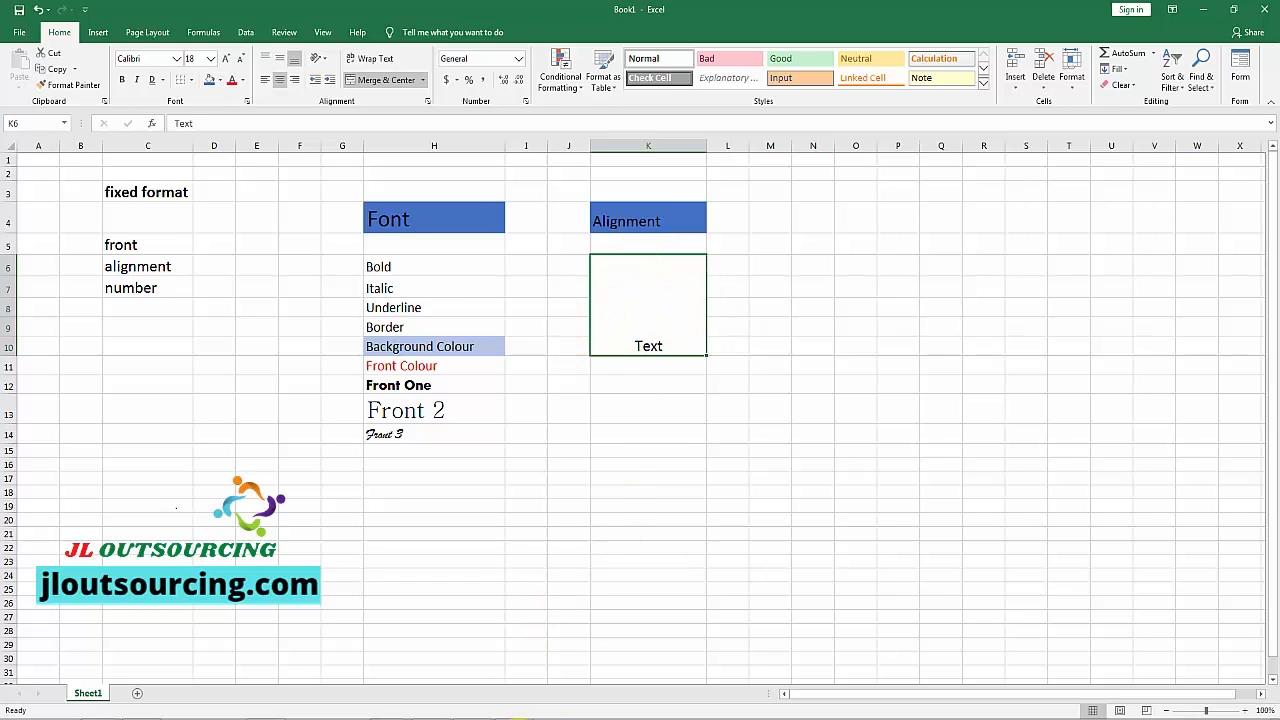
pyautogui.click(513, 719)
# Step: Try middle and top vertical alignment on the merged "Text" cell, and align it left at the top
pyautogui.click(662, 348)
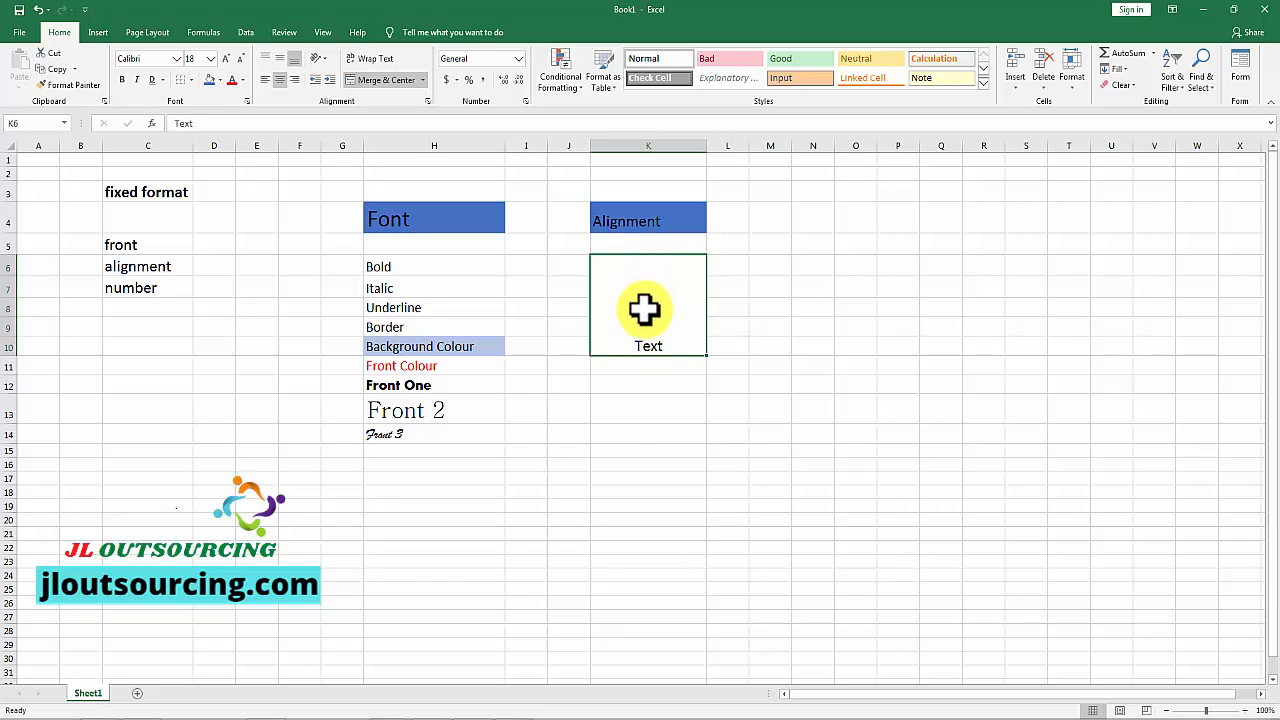
pyautogui.click(279, 59)
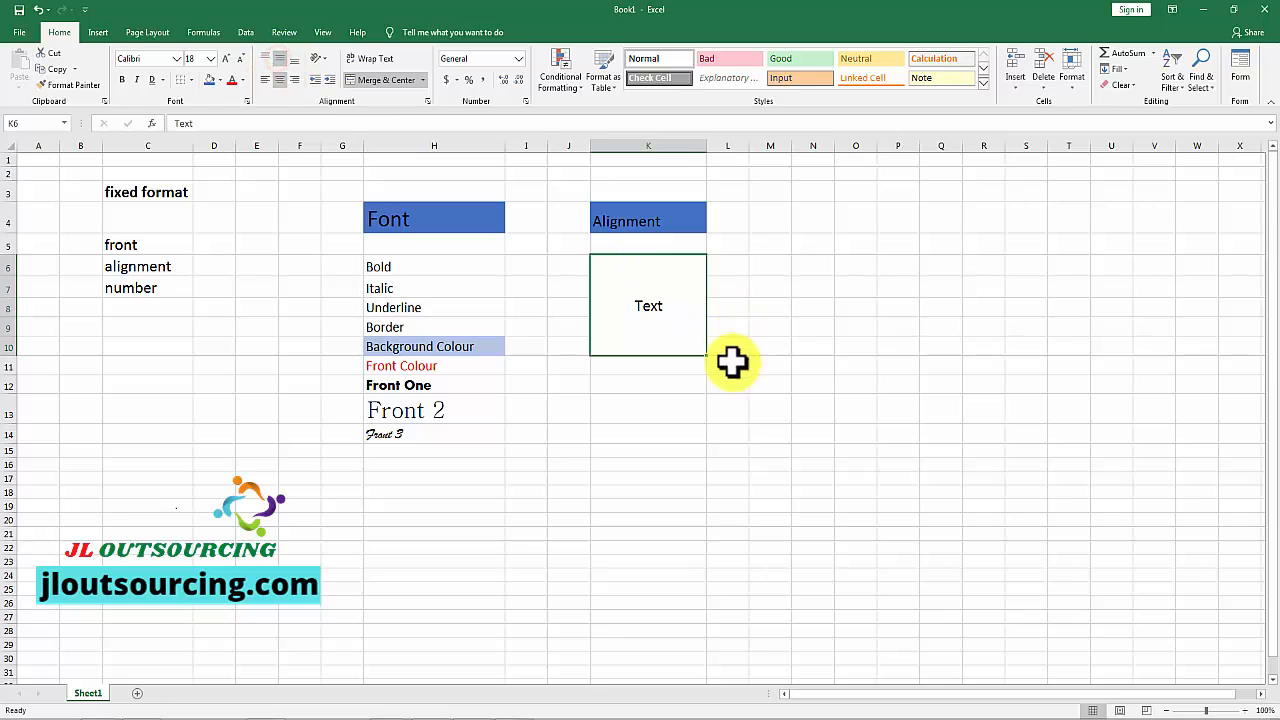
pyautogui.click(264, 57)
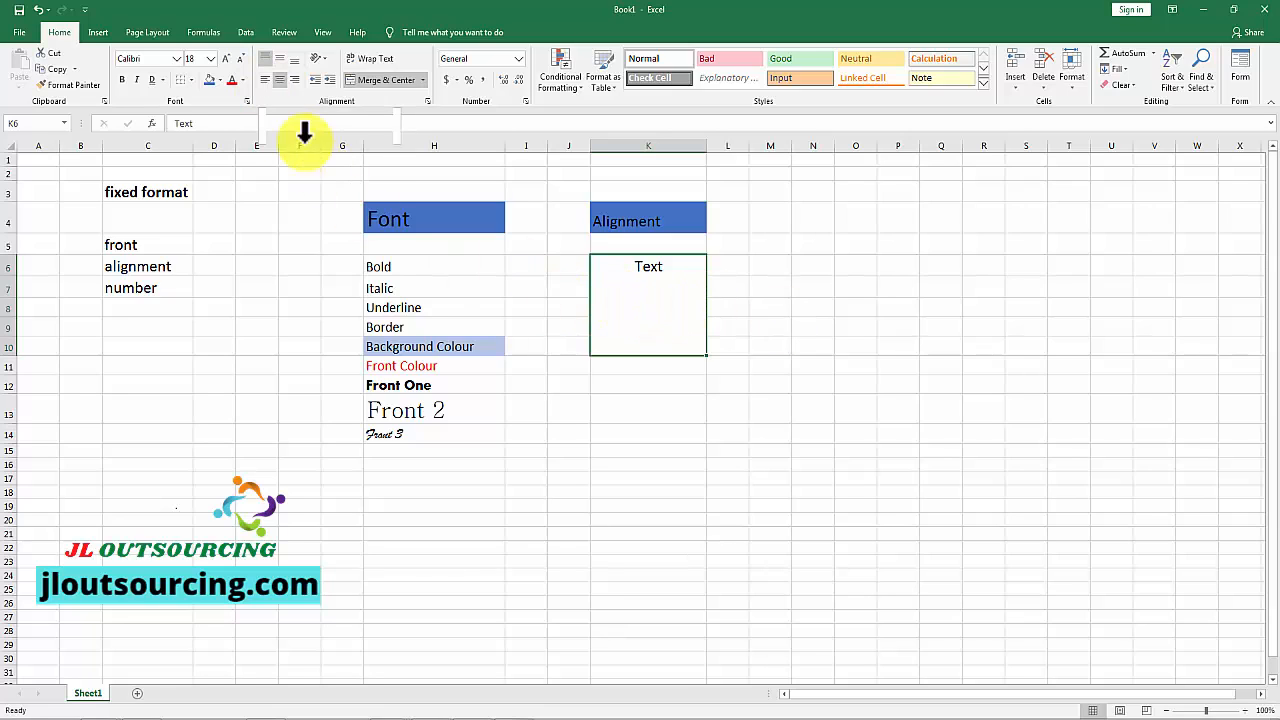
pyautogui.click(265, 79)
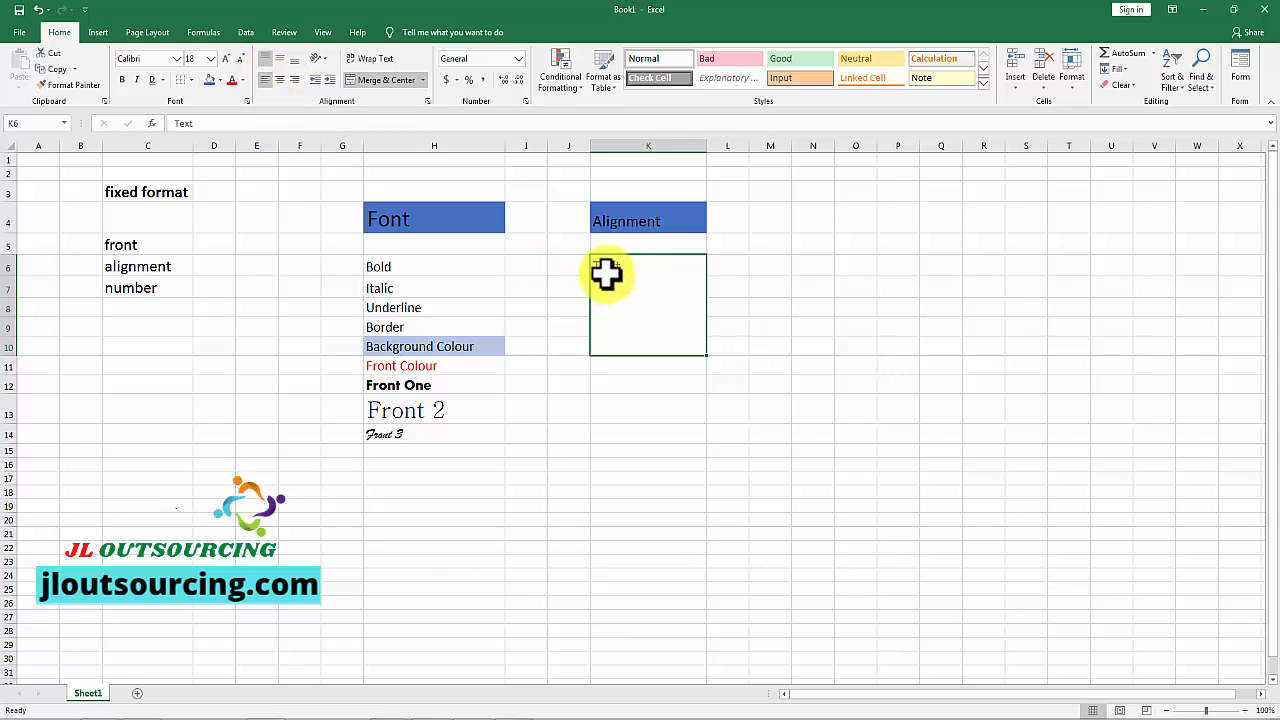
# Step: Set the merged "Text" cell to middle vertical alignment, and center it horizontally after trying left alignment
pyautogui.click(279, 80)
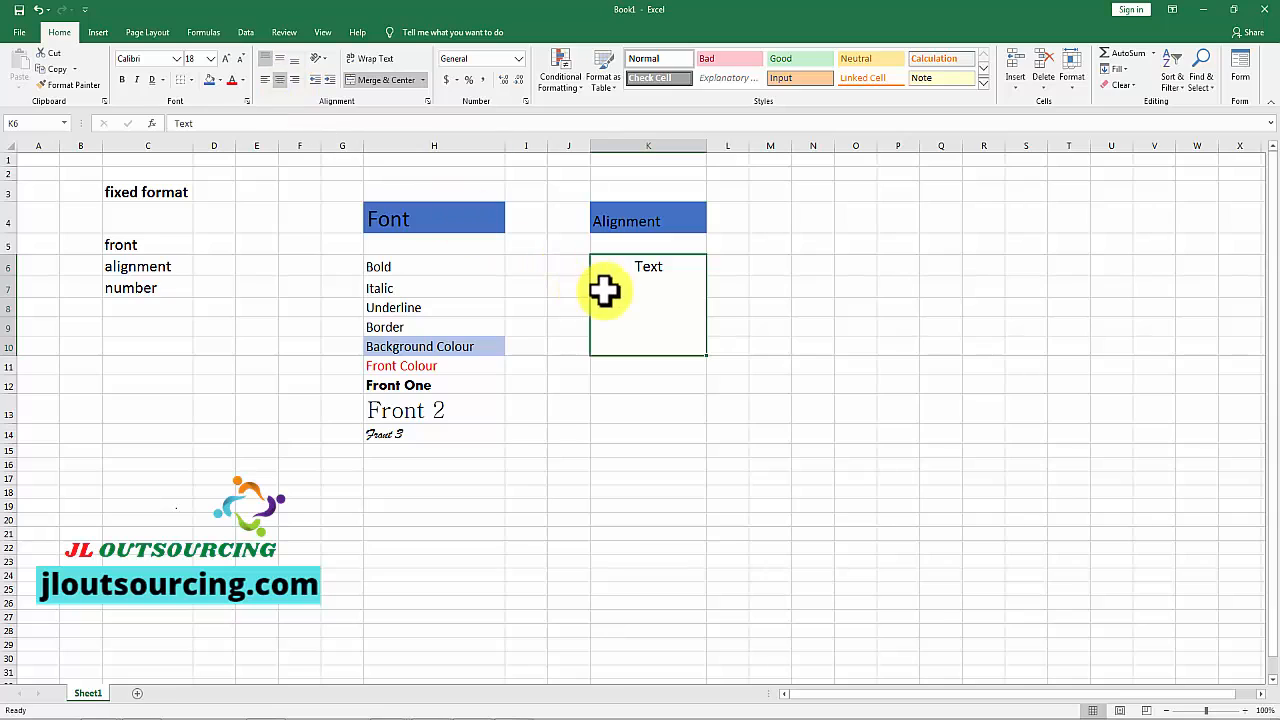
pyautogui.click(277, 58)
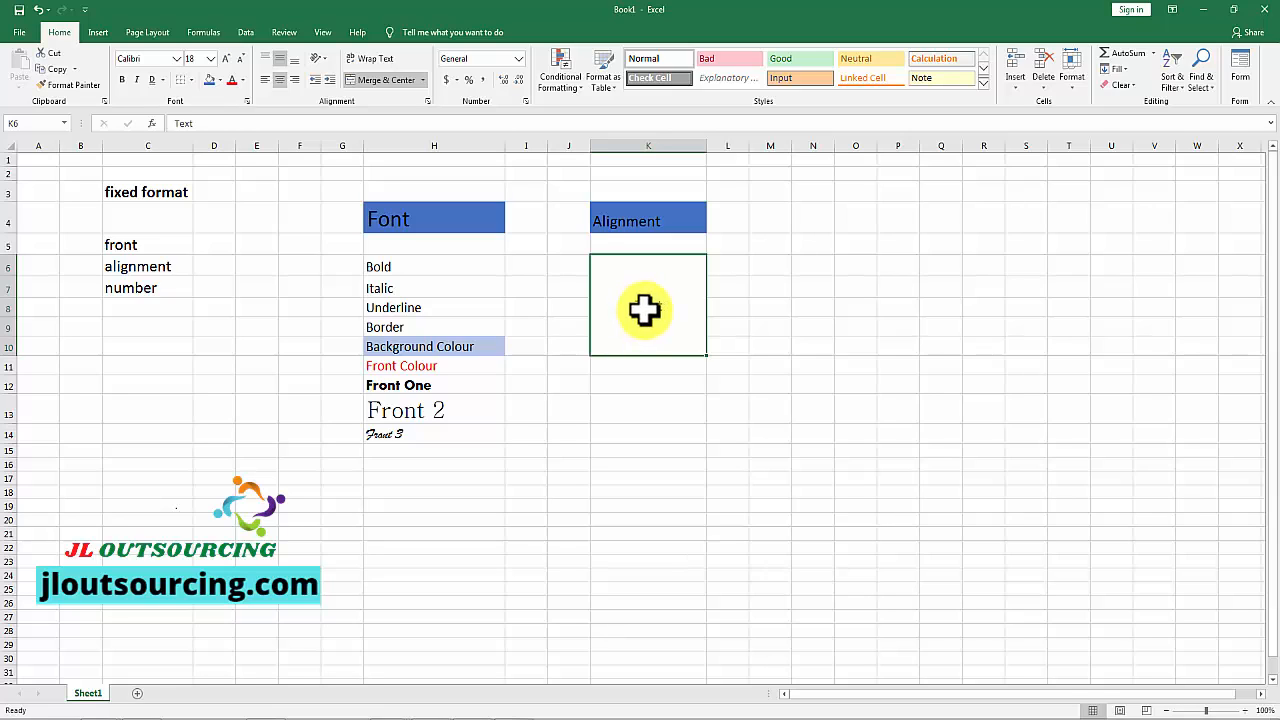
pyautogui.click(265, 79)
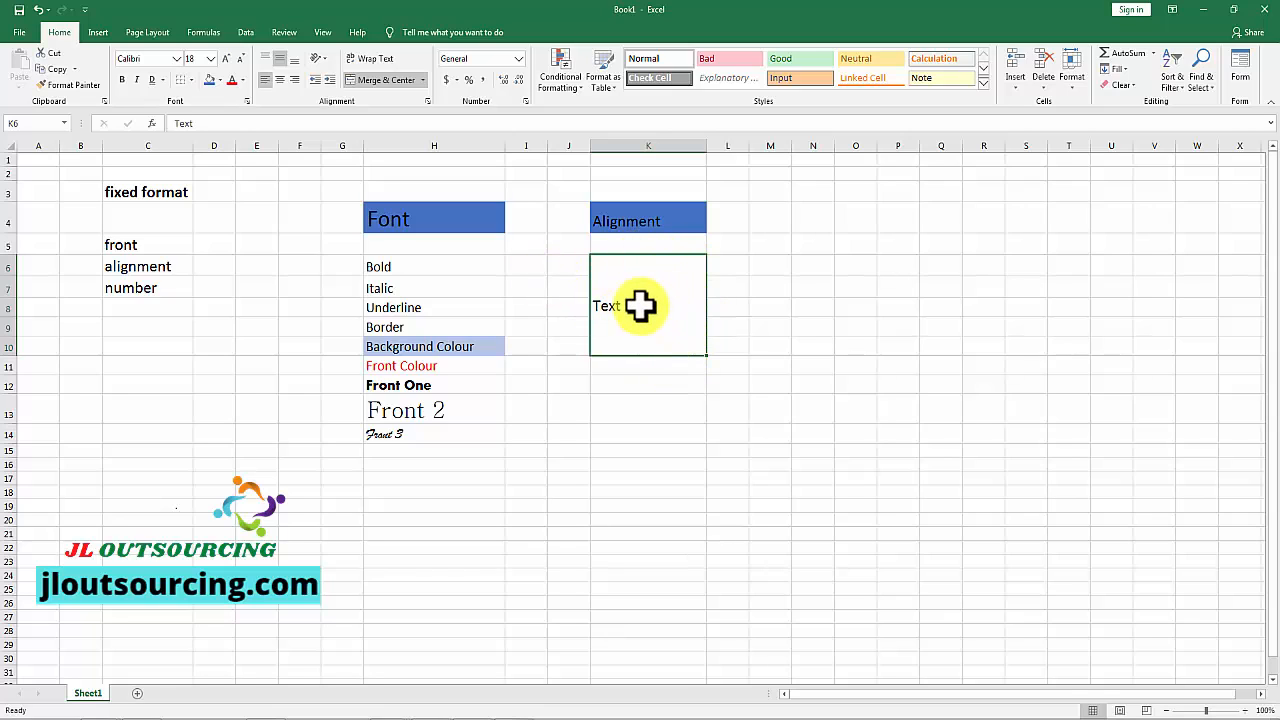
pyautogui.click(279, 79)
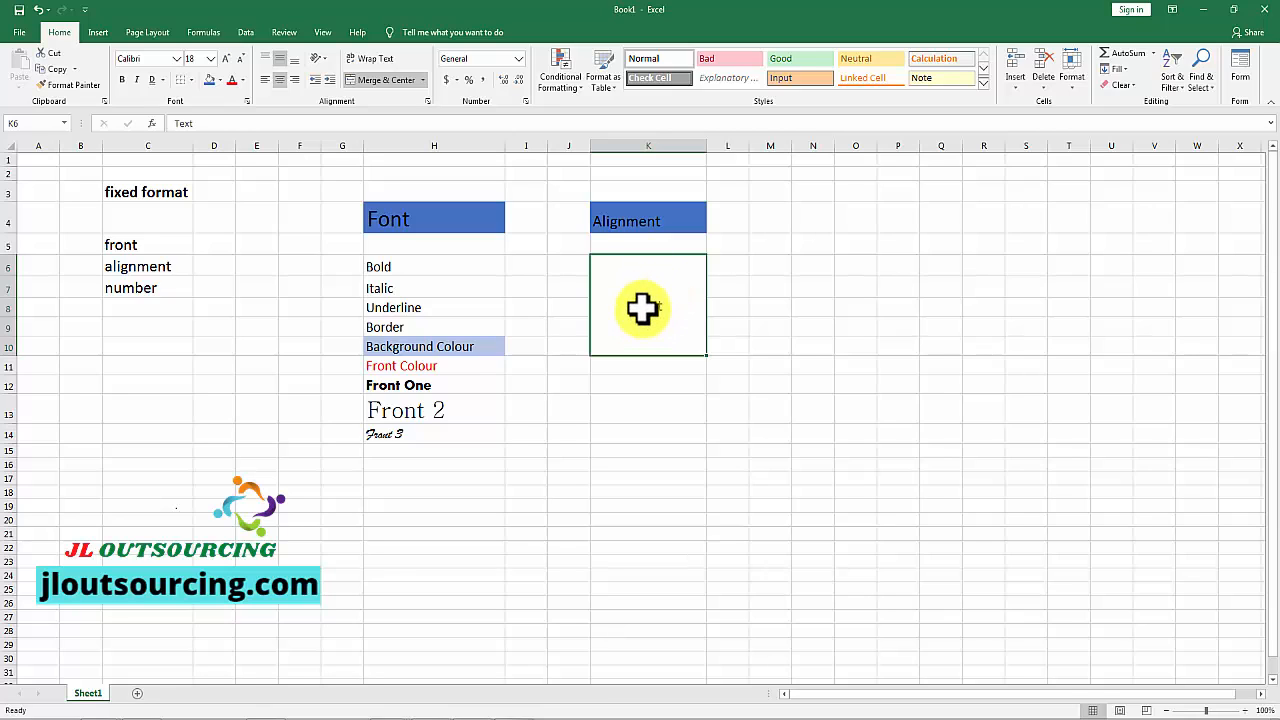
# Step: Try the Vertical Text and Rotate Text Down orientations on the merged "Text" cell, and return it to horizontal
pyautogui.click(322, 57)
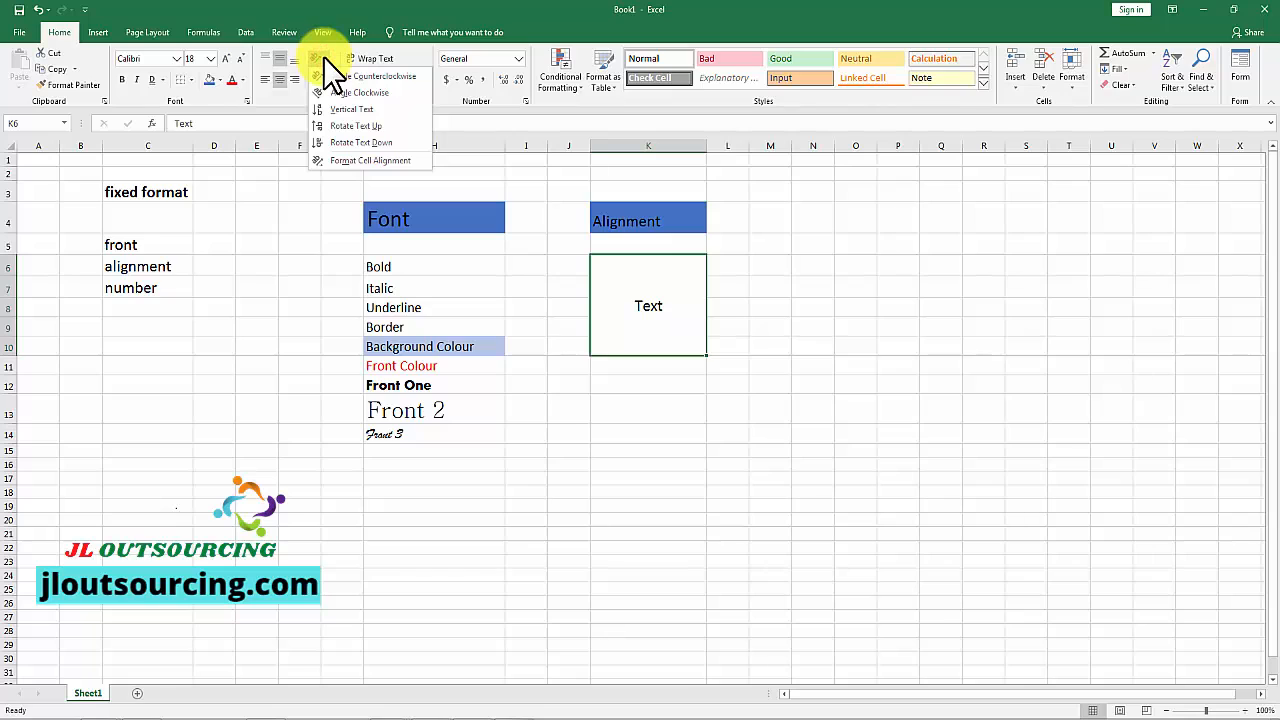
pyautogui.click(348, 110)
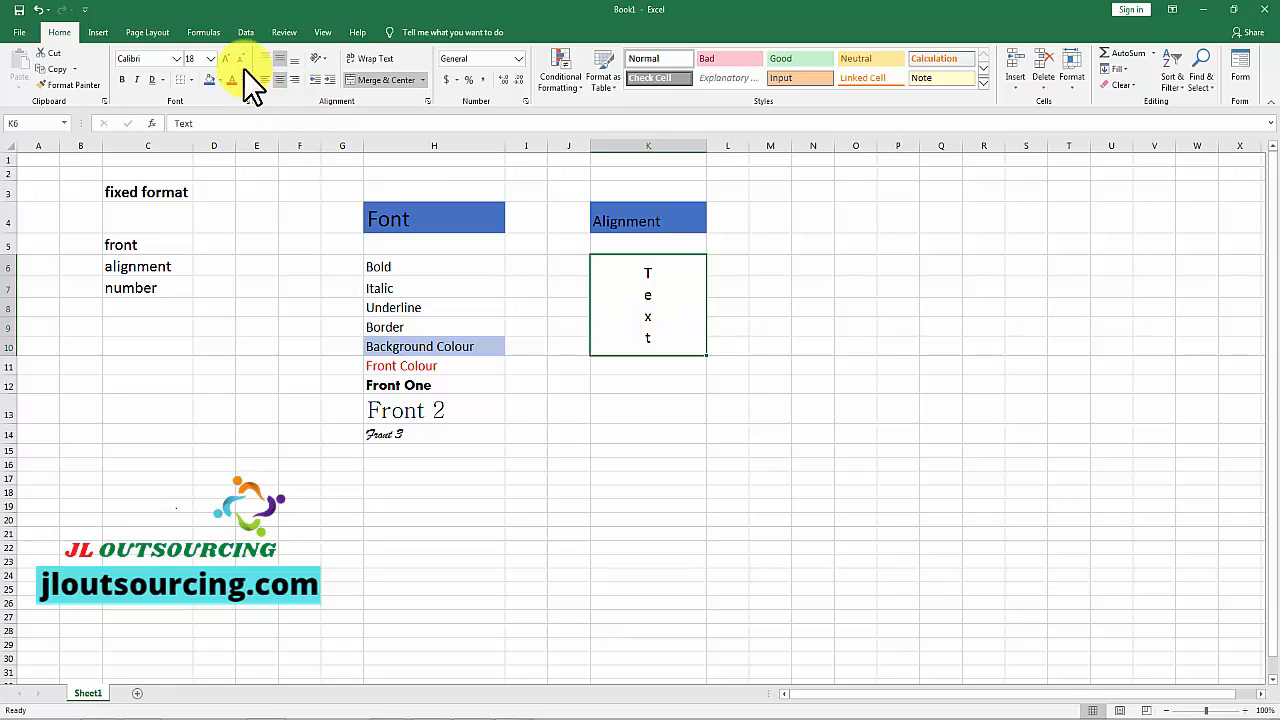
pyautogui.click(324, 57)
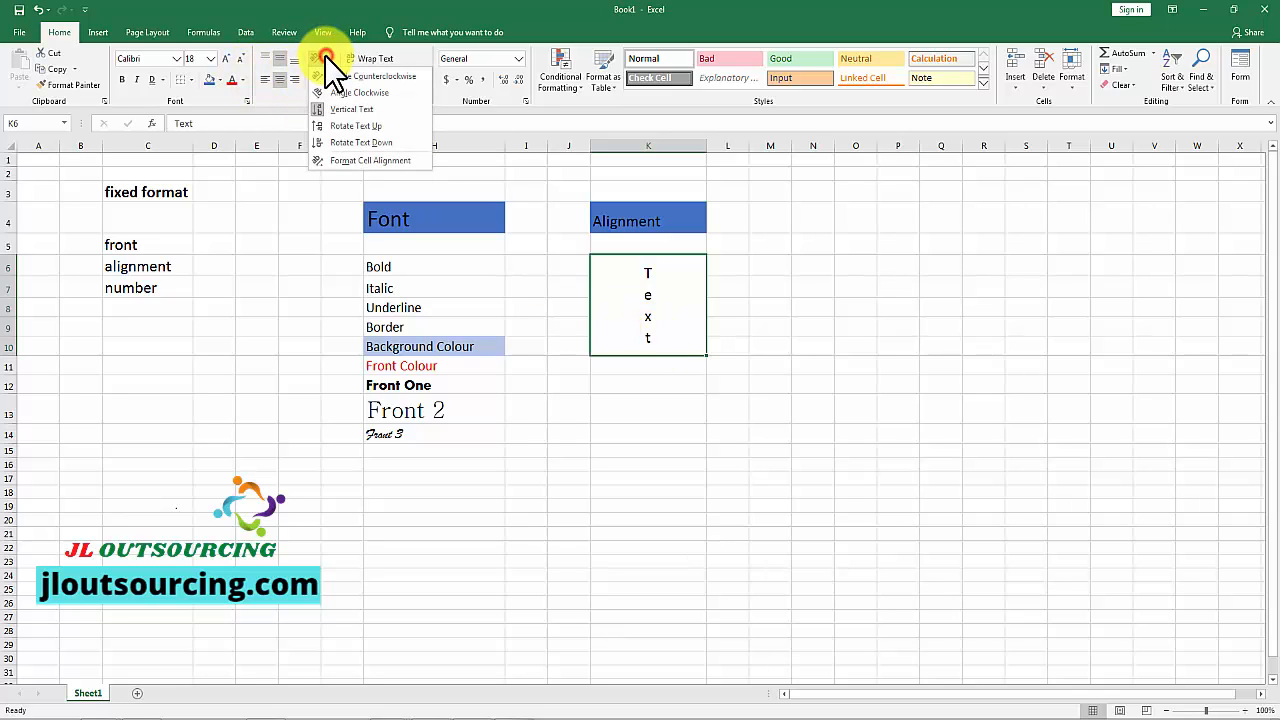
pyautogui.click(356, 145)
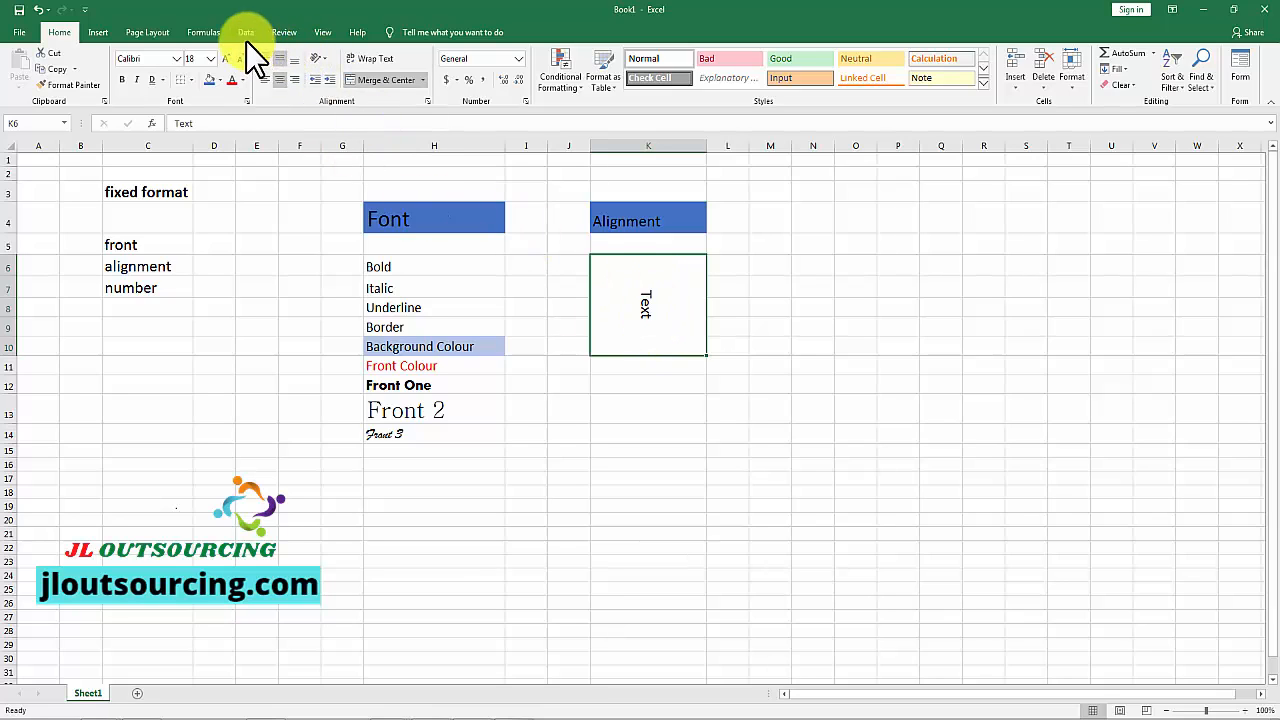
pyautogui.click(323, 57)
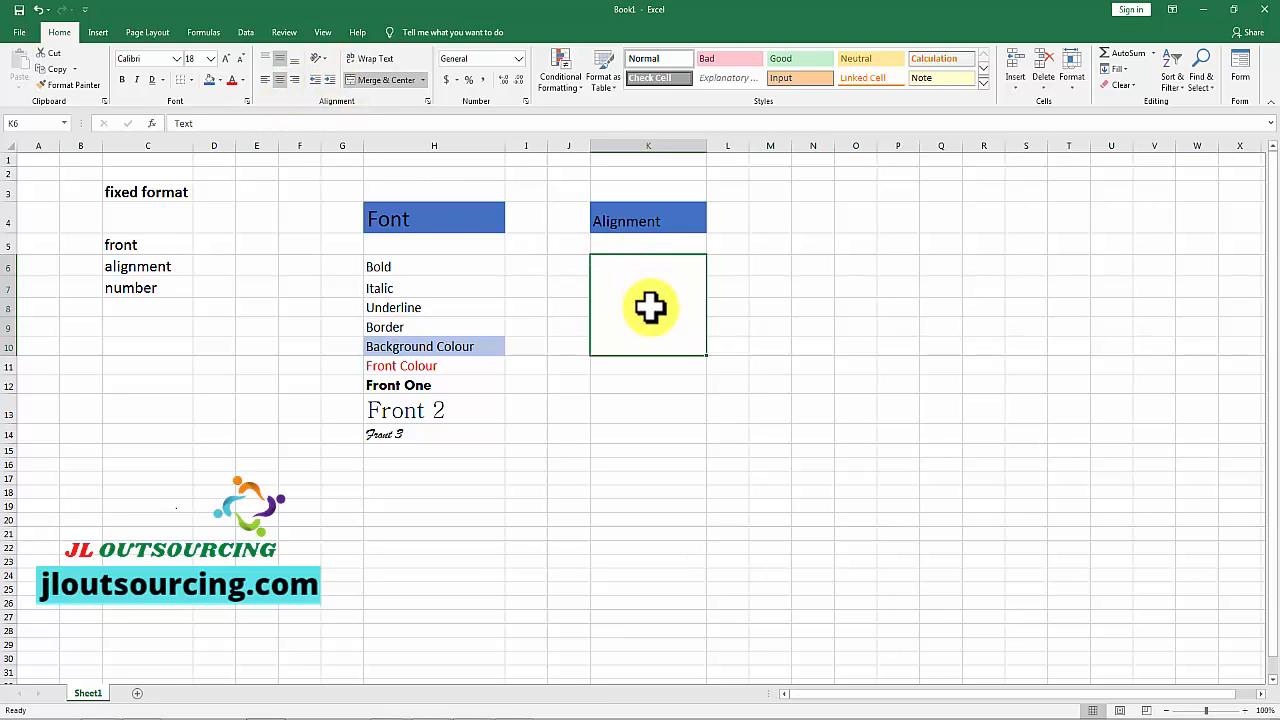
# Step: Increase the indent of the merged "Text" cell in K6:K10, undo it, and increase the indent again
pyautogui.click(418, 310)
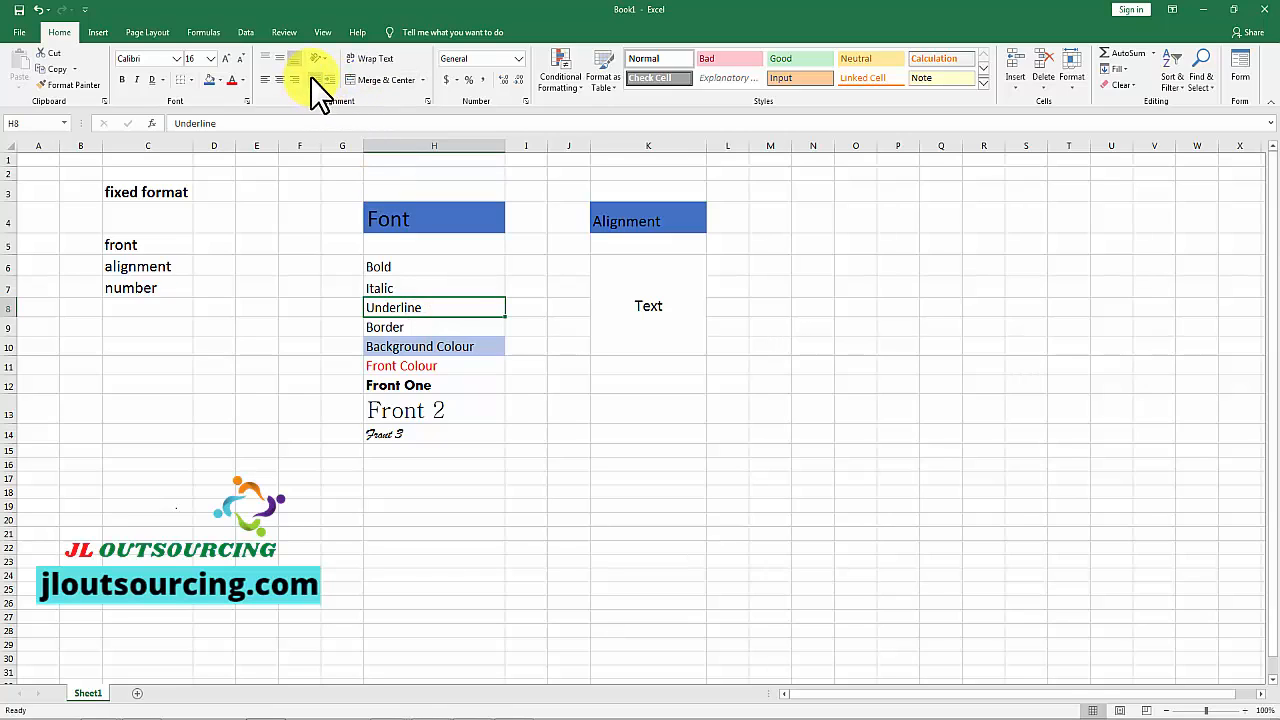
pyautogui.click(648, 306)
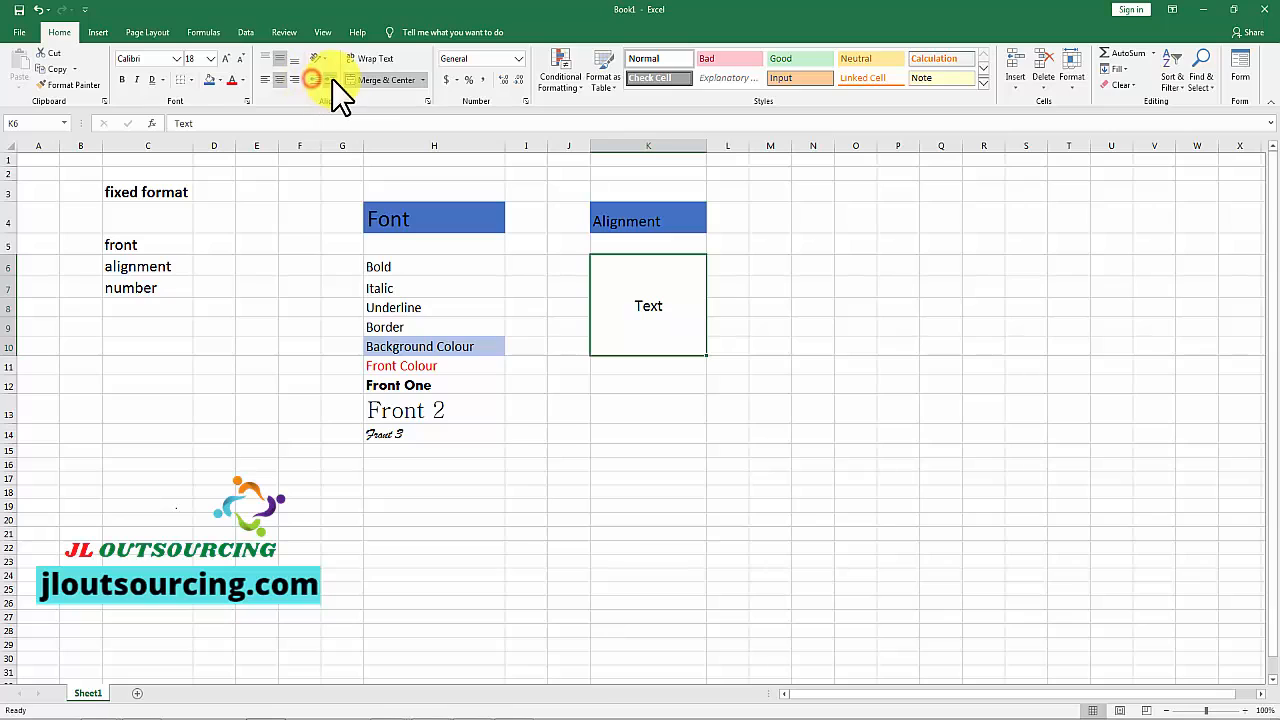
pyautogui.click(332, 79)
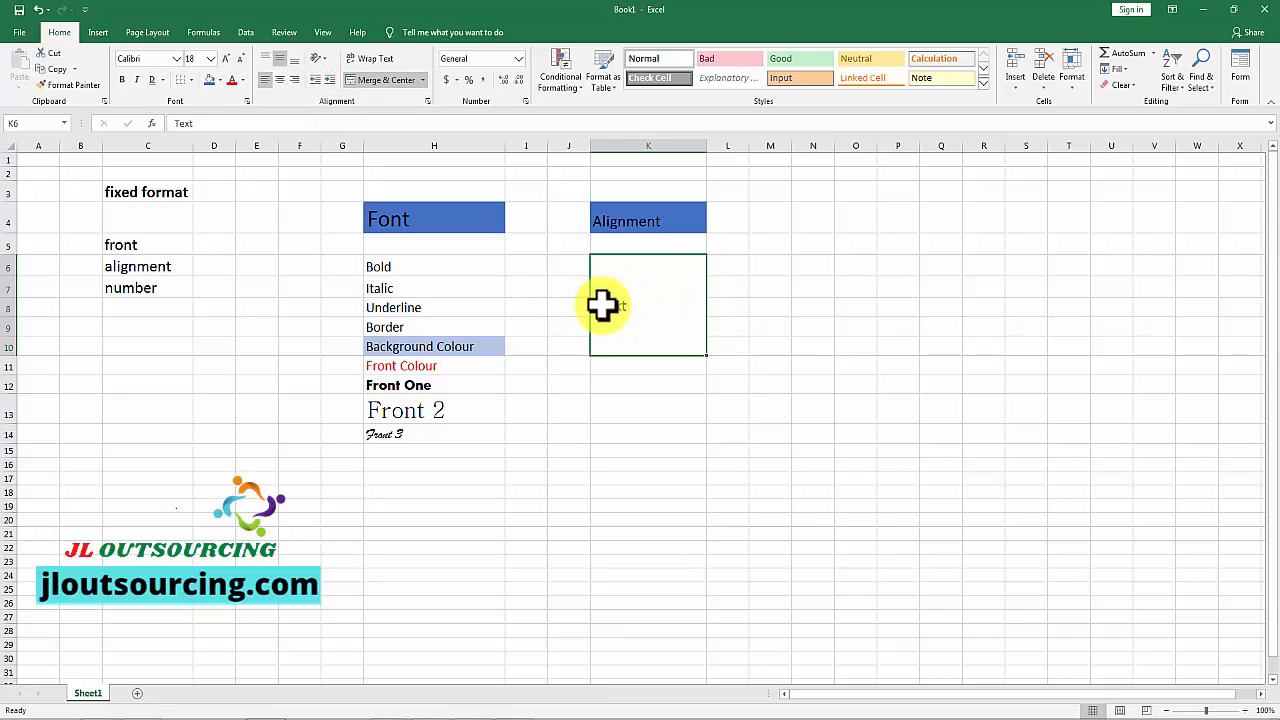
pyautogui.click(513, 718)
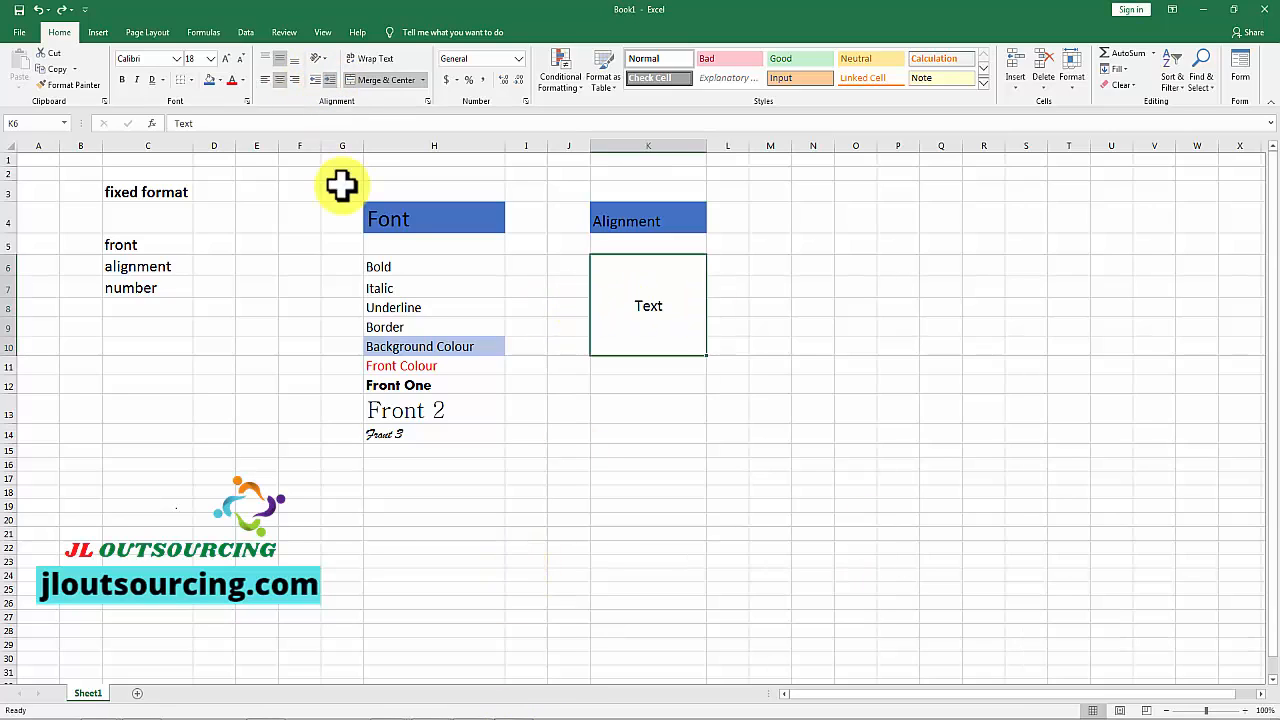
pyautogui.click(327, 78)
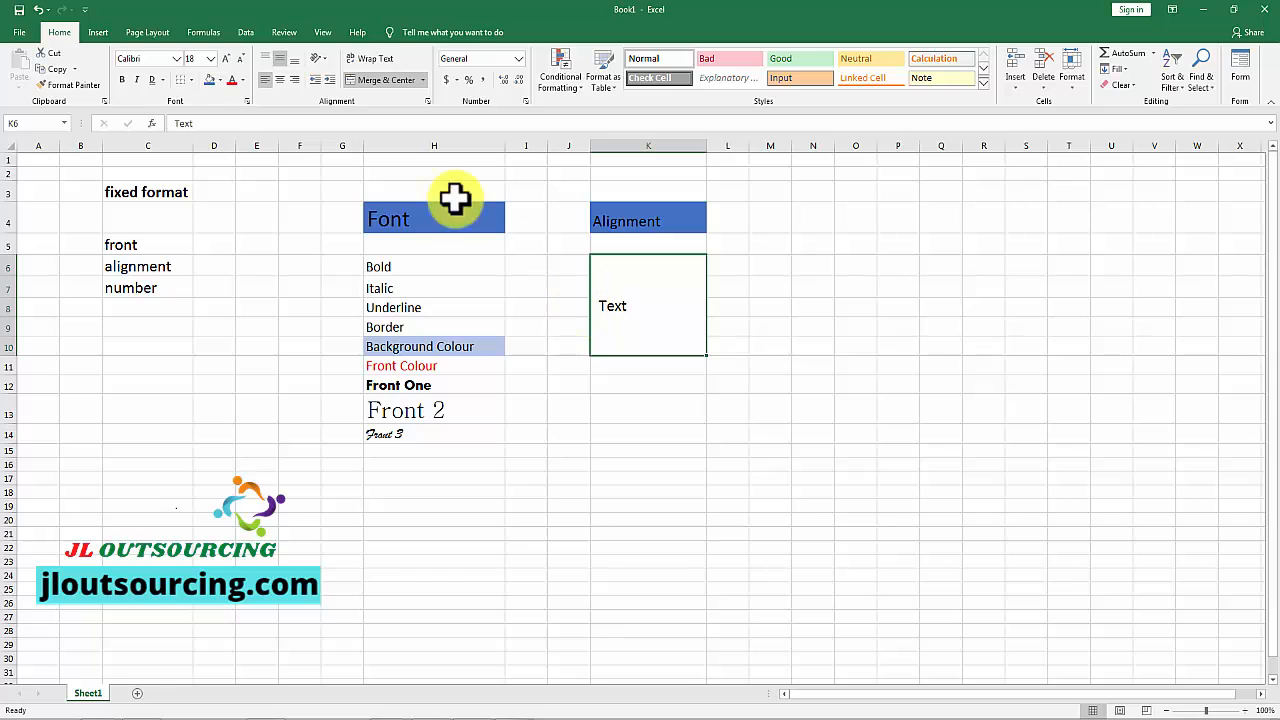
# Step: Decrease the indent of the merged "Text" cell in K6:K10, and increase it again several times
pyautogui.click(310, 80)
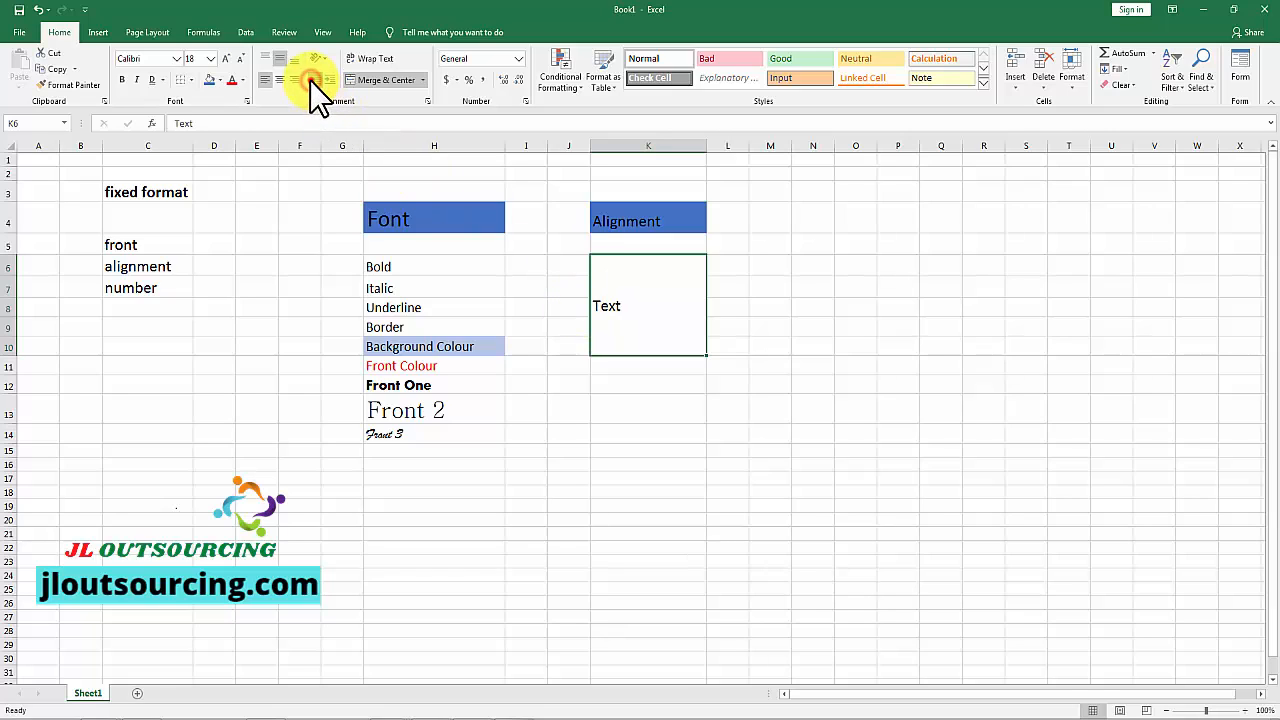
pyautogui.click(328, 77)
pyautogui.click(328, 78)
pyautogui.click(328, 78)
pyautogui.click(328, 78)
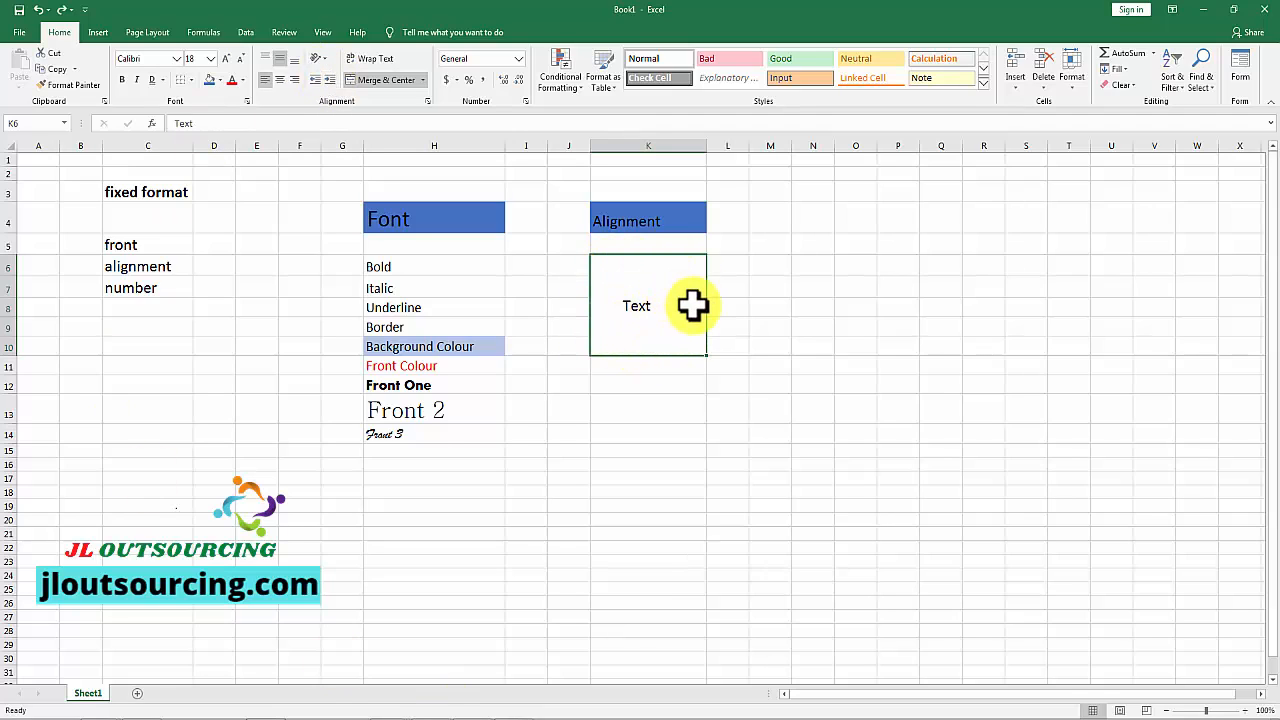
# Step: Unmerge K6:K10 and extend the text in K6 to "Text JL outsourcing is one of the best"
pyautogui.click(371, 79)
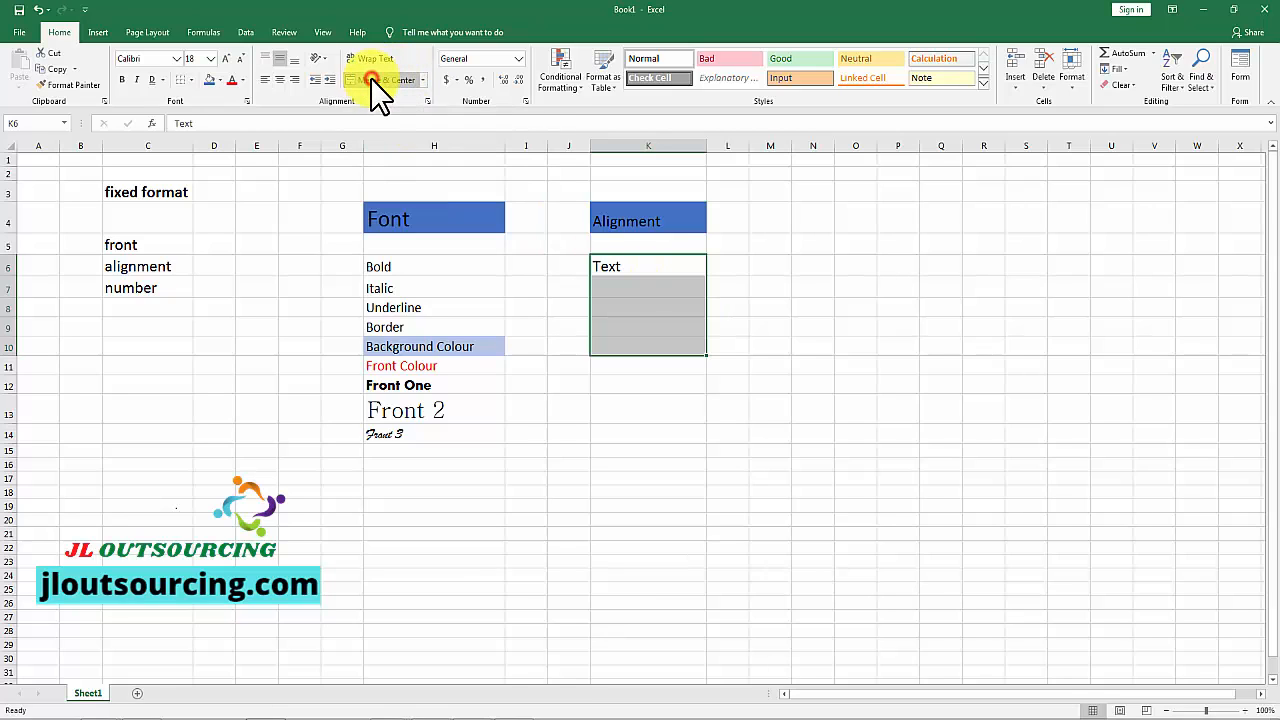
pyautogui.click(806, 289)
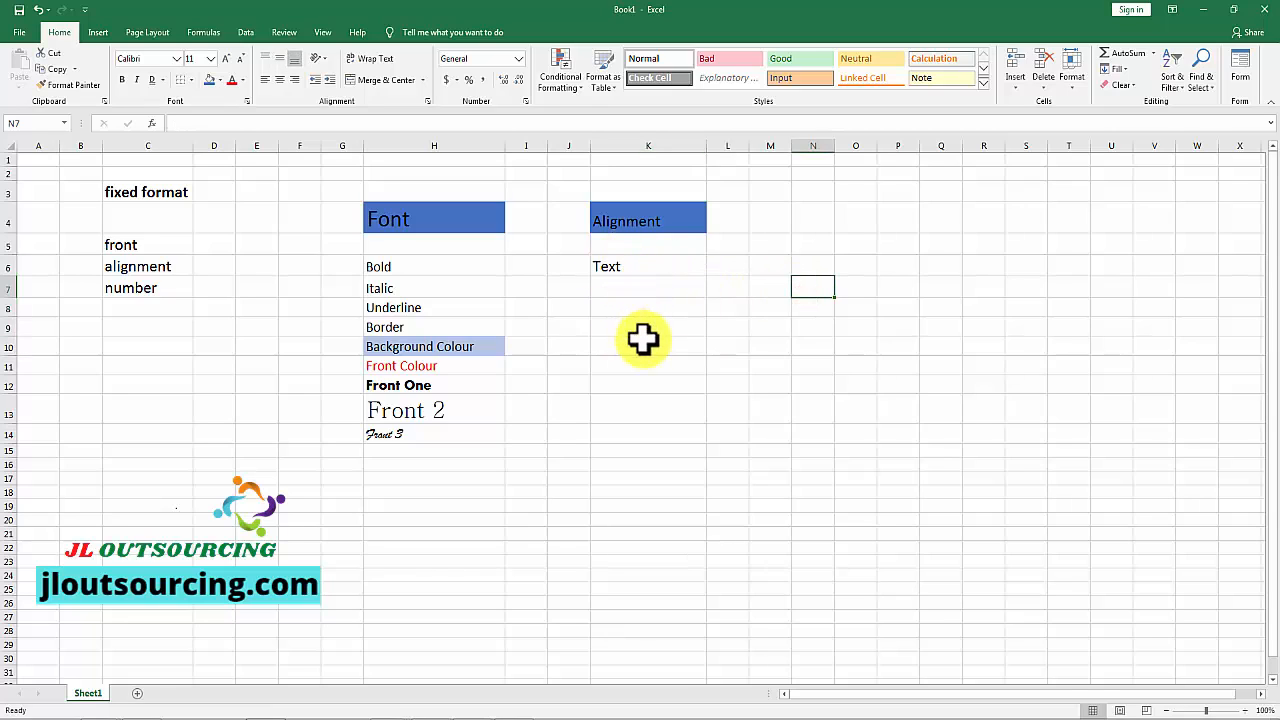
pyautogui.click(622, 265)
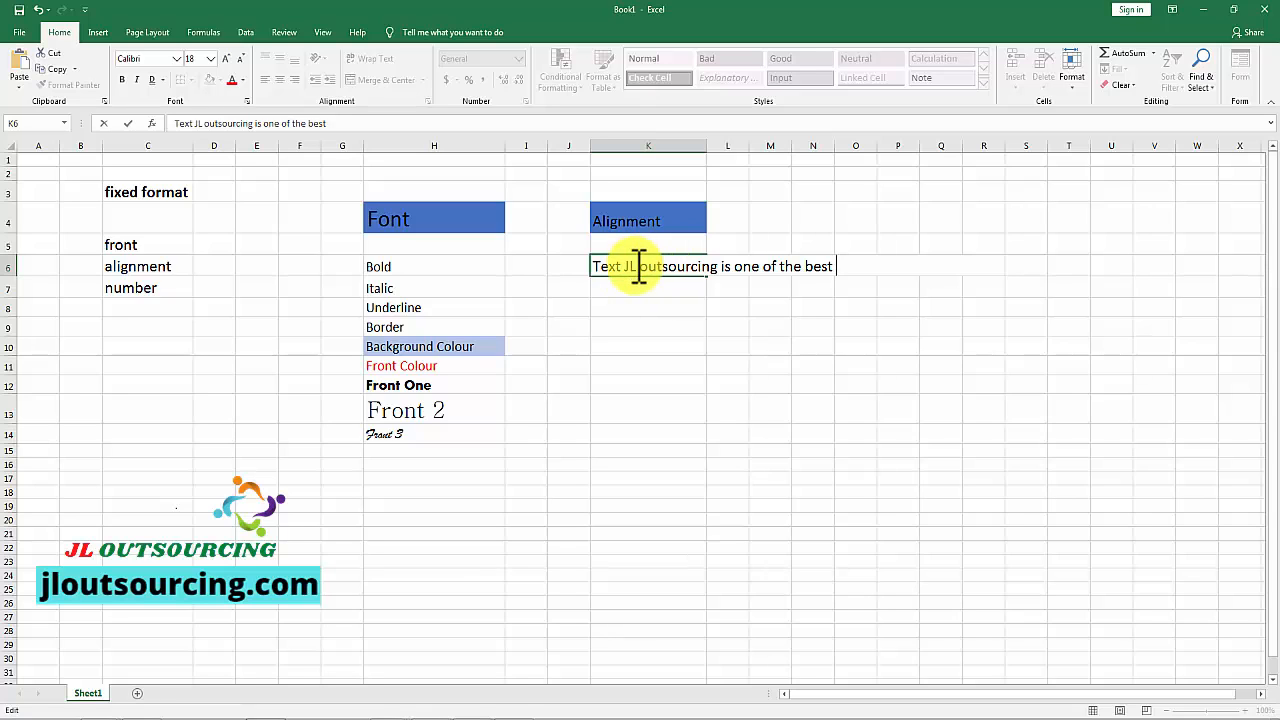
pyautogui.press('Escape')
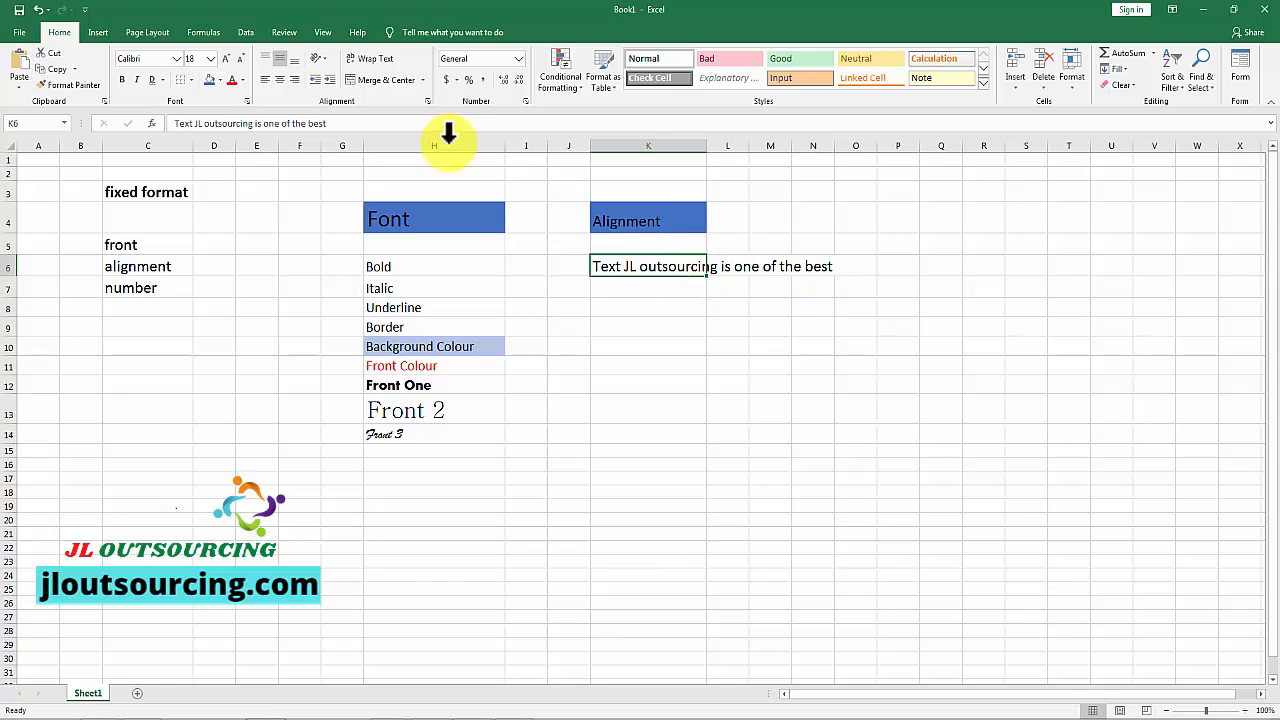
# Step: Try wrapping the long text in K6, and turn the wrapping off again
pyautogui.click(385, 59)
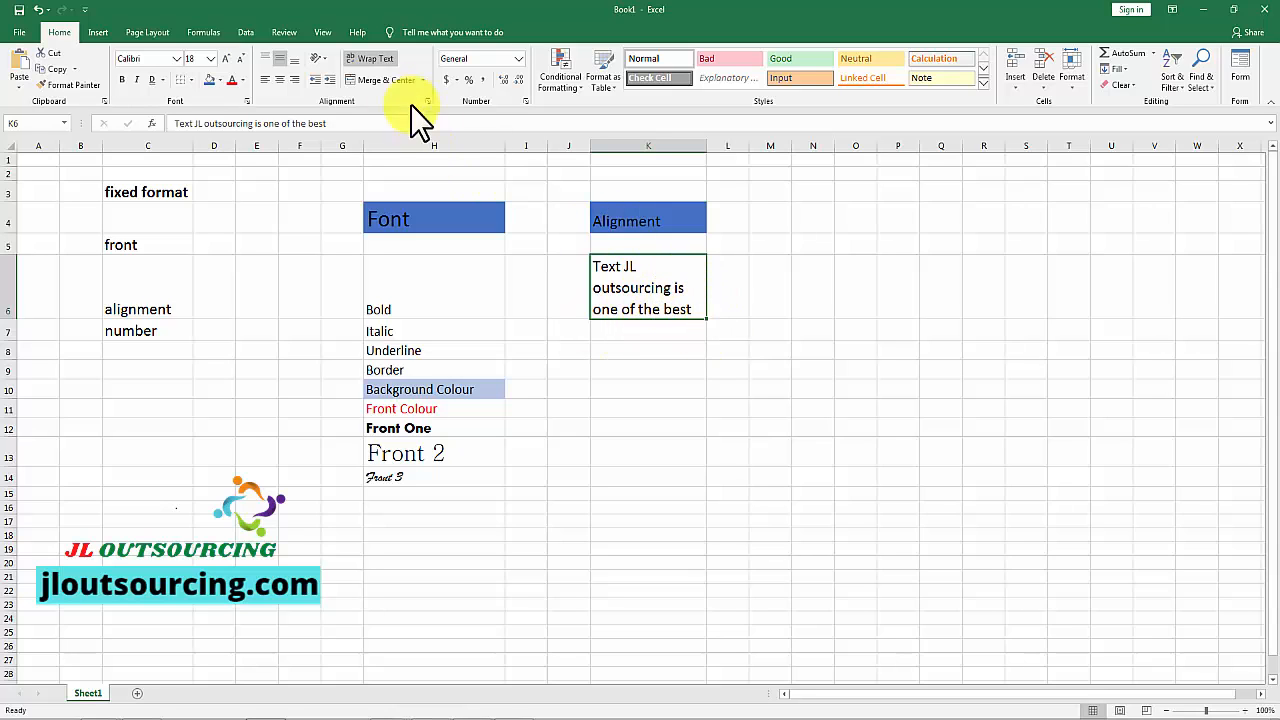
pyautogui.click(374, 57)
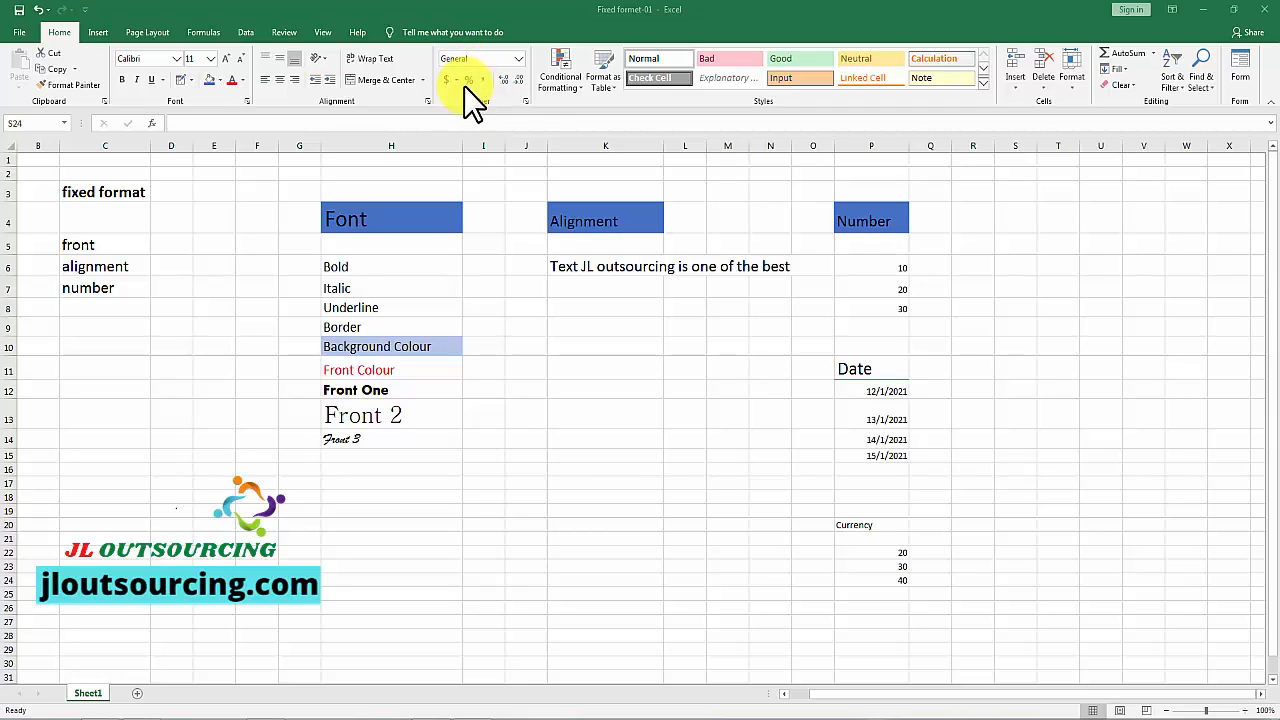
# Step: Review the Number, Alignment, Font, Border and Fill settings in the Format Cells dialog
pyautogui.click(525, 101)
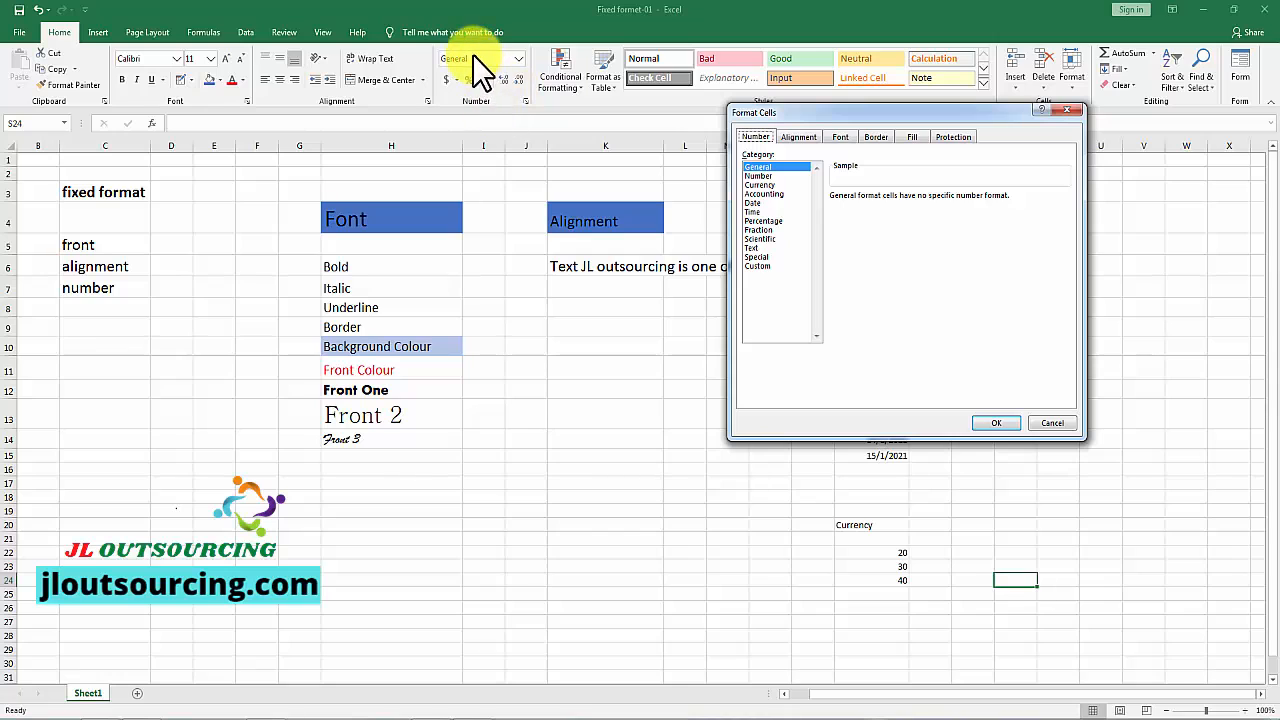
pyautogui.click(799, 137)
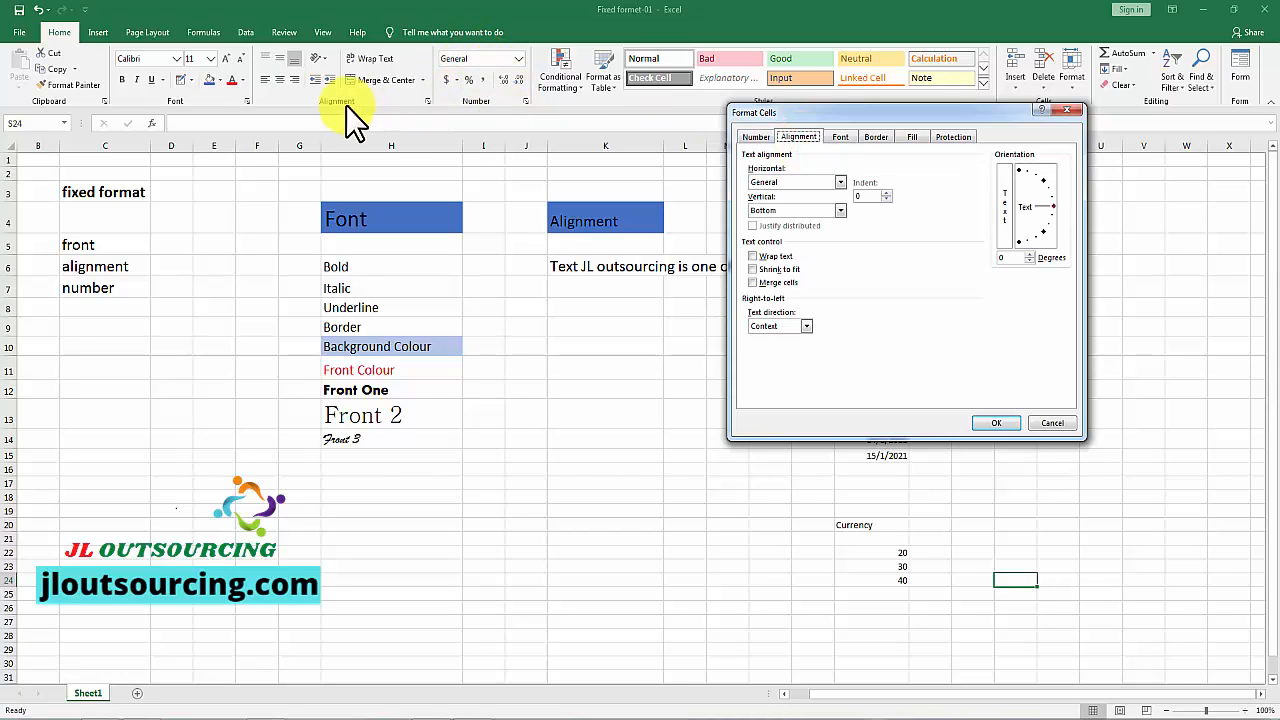
pyautogui.click(840, 140)
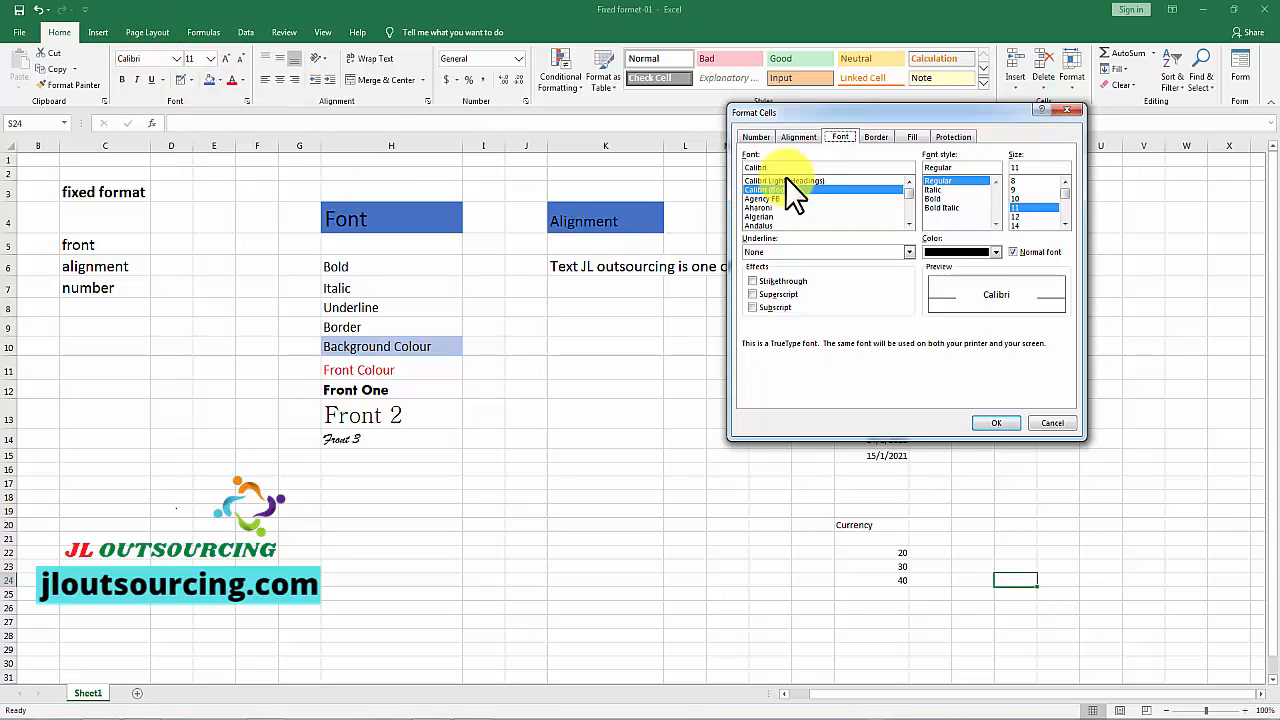
pyautogui.click(876, 137)
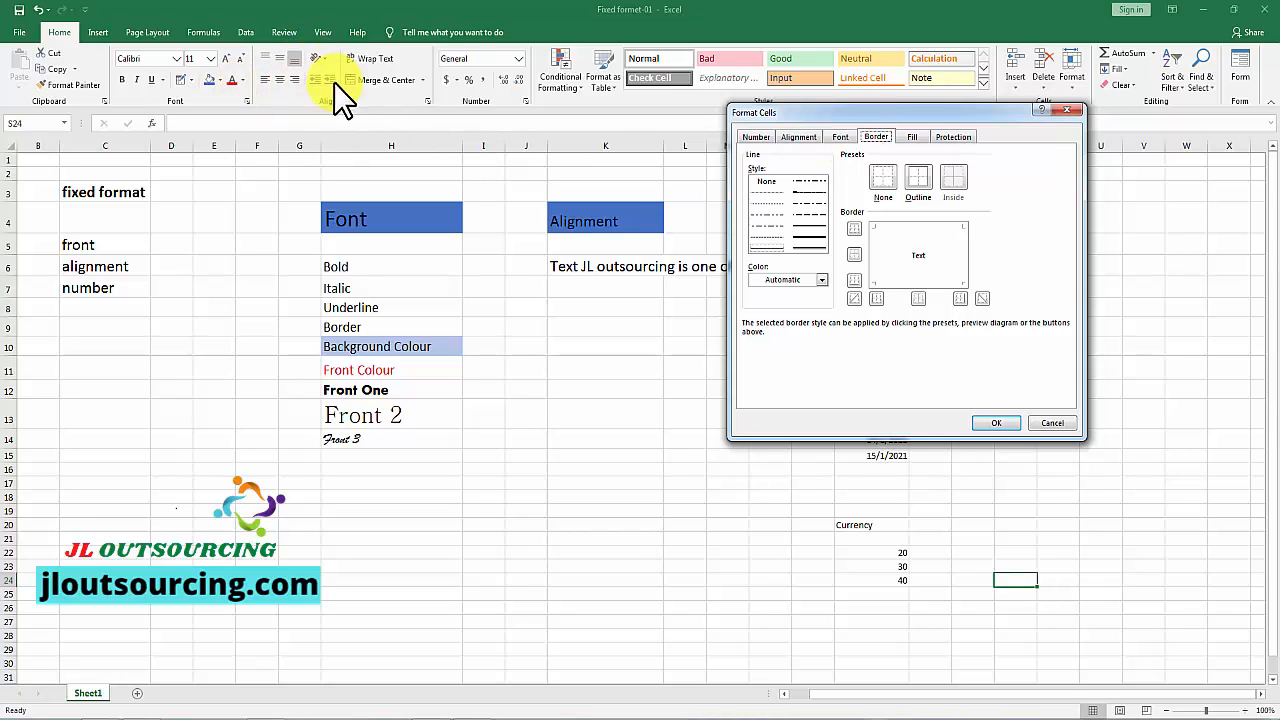
pyautogui.click(912, 137)
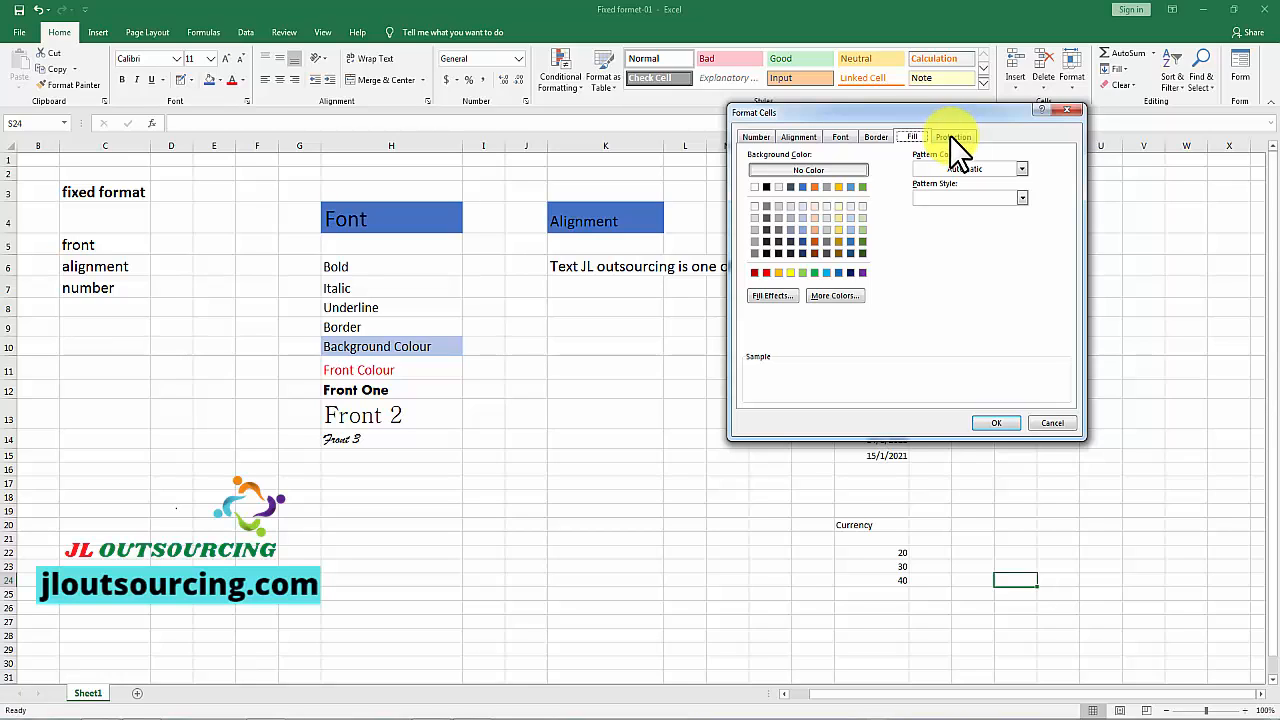
pyautogui.click(753, 135)
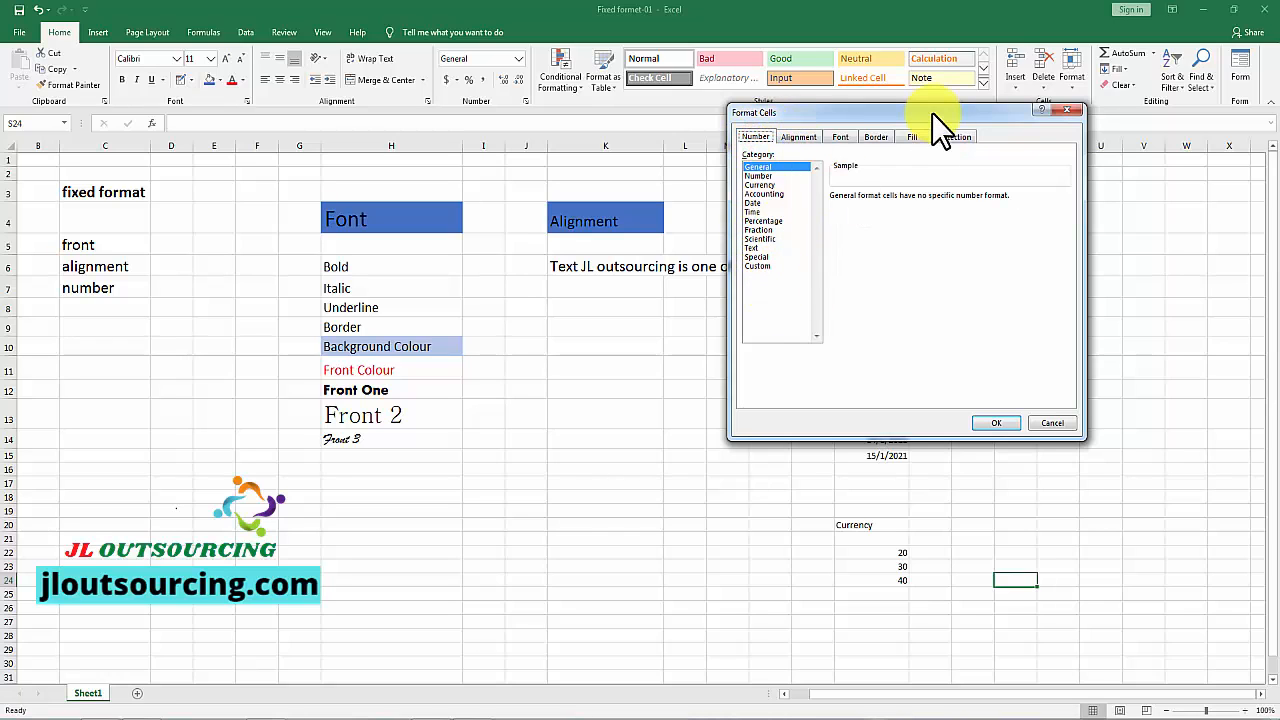
# Step: Format the values in P6:P8 under the Number heading as Number with 3 decimal places
pyautogui.moveTo(932, 113); pyautogui.dragTo(494, 130)
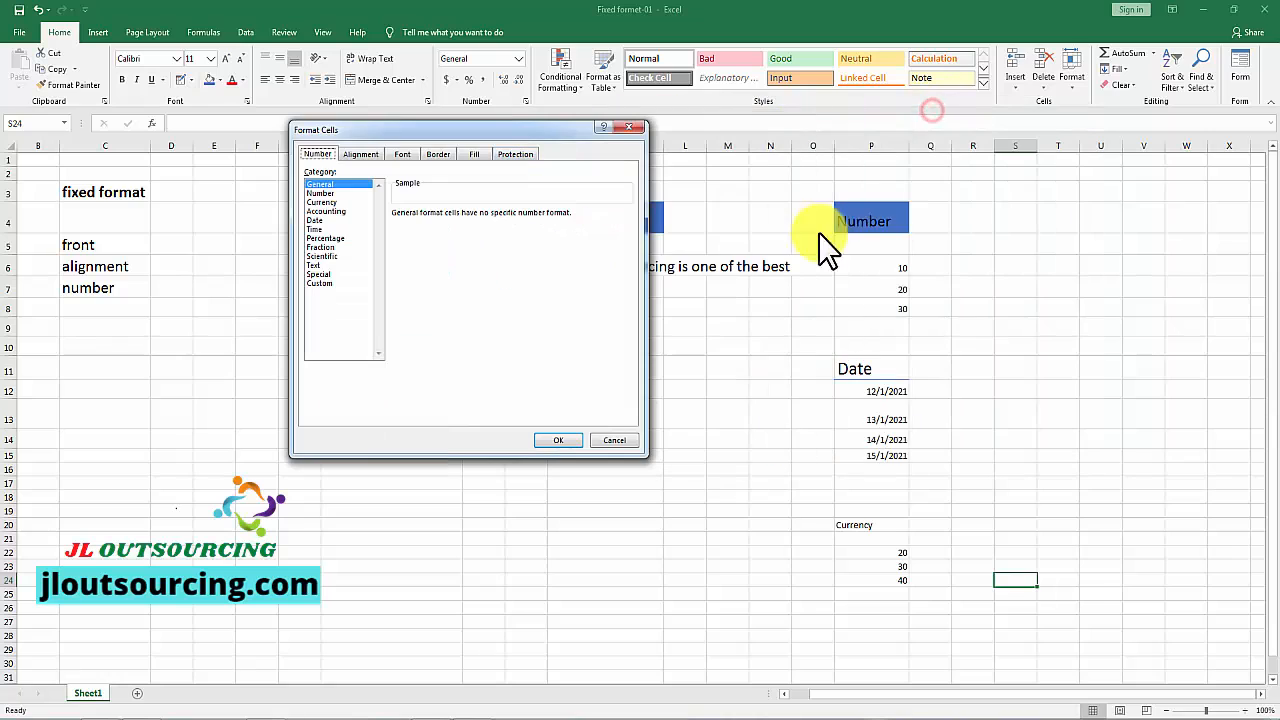
pyautogui.click(894, 261)
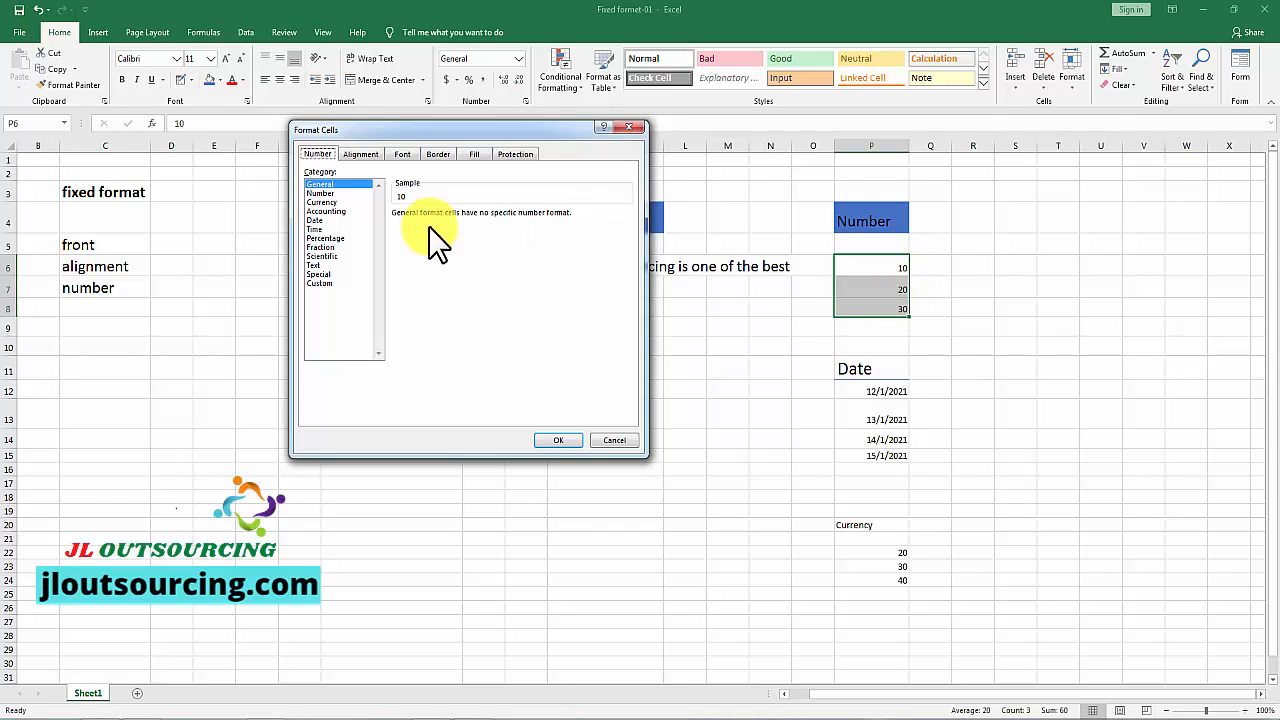
pyautogui.click(322, 193)
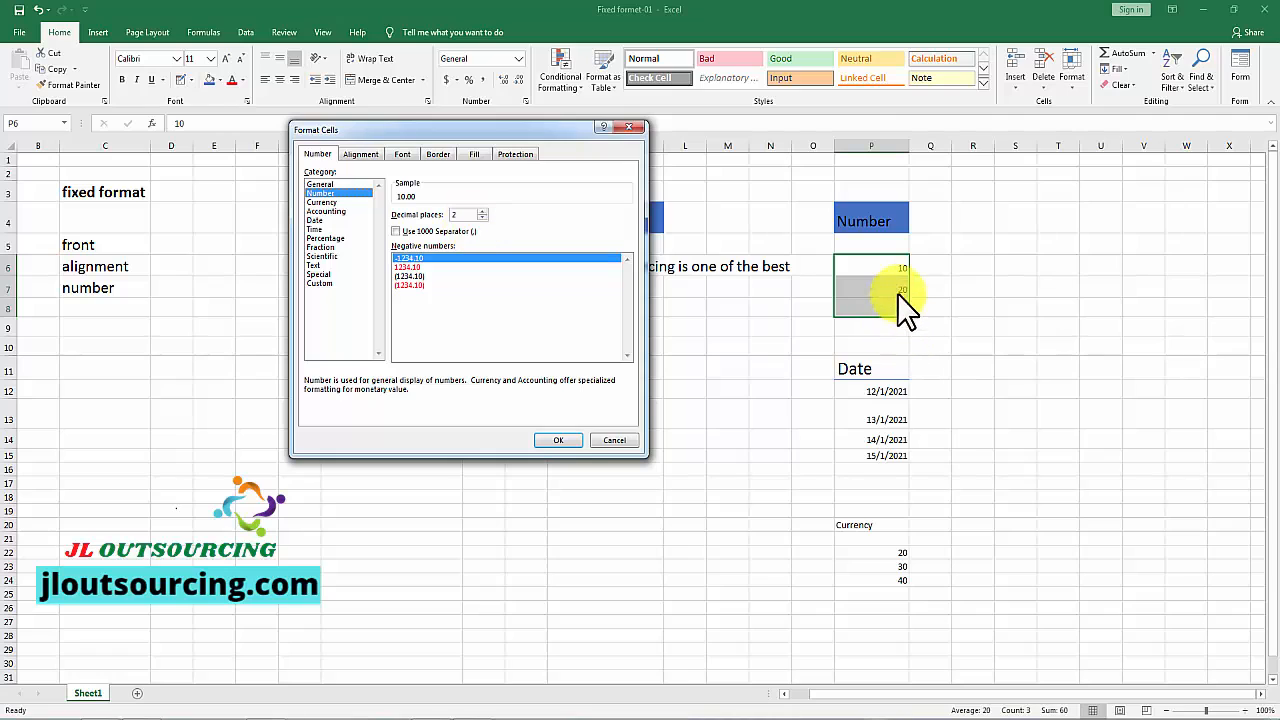
pyautogui.click(482, 211)
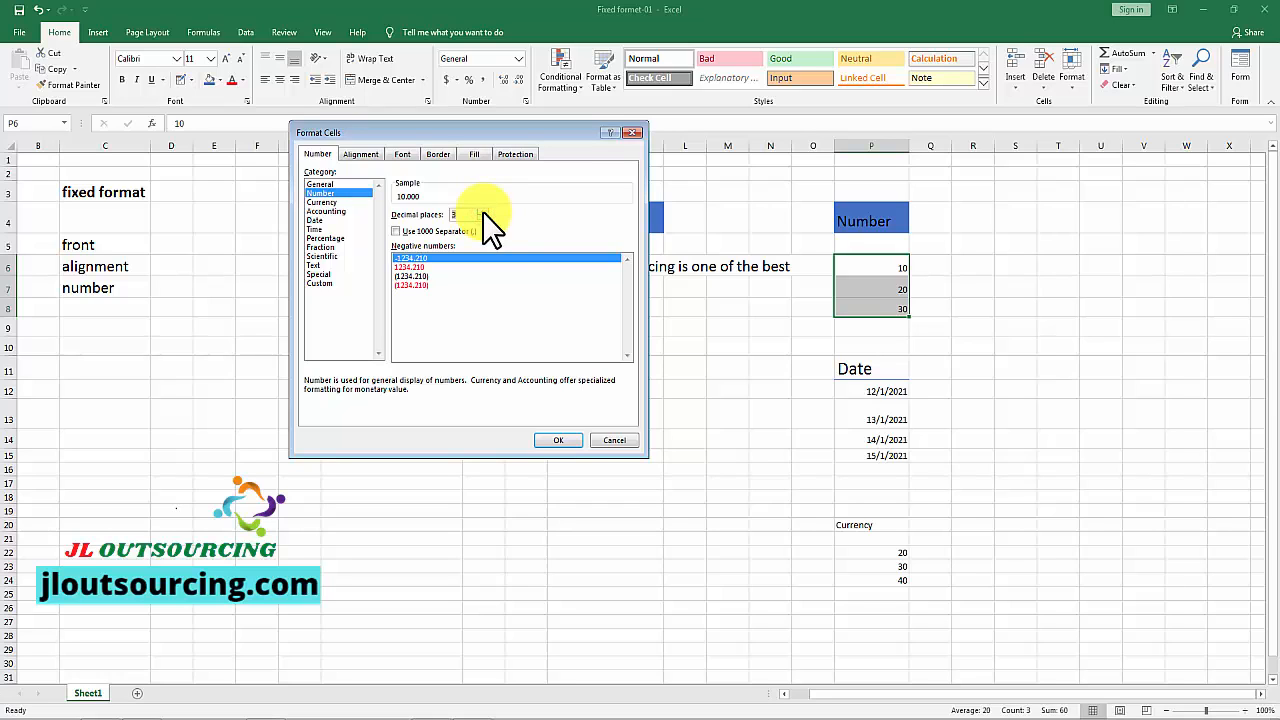
pyautogui.click(555, 440)
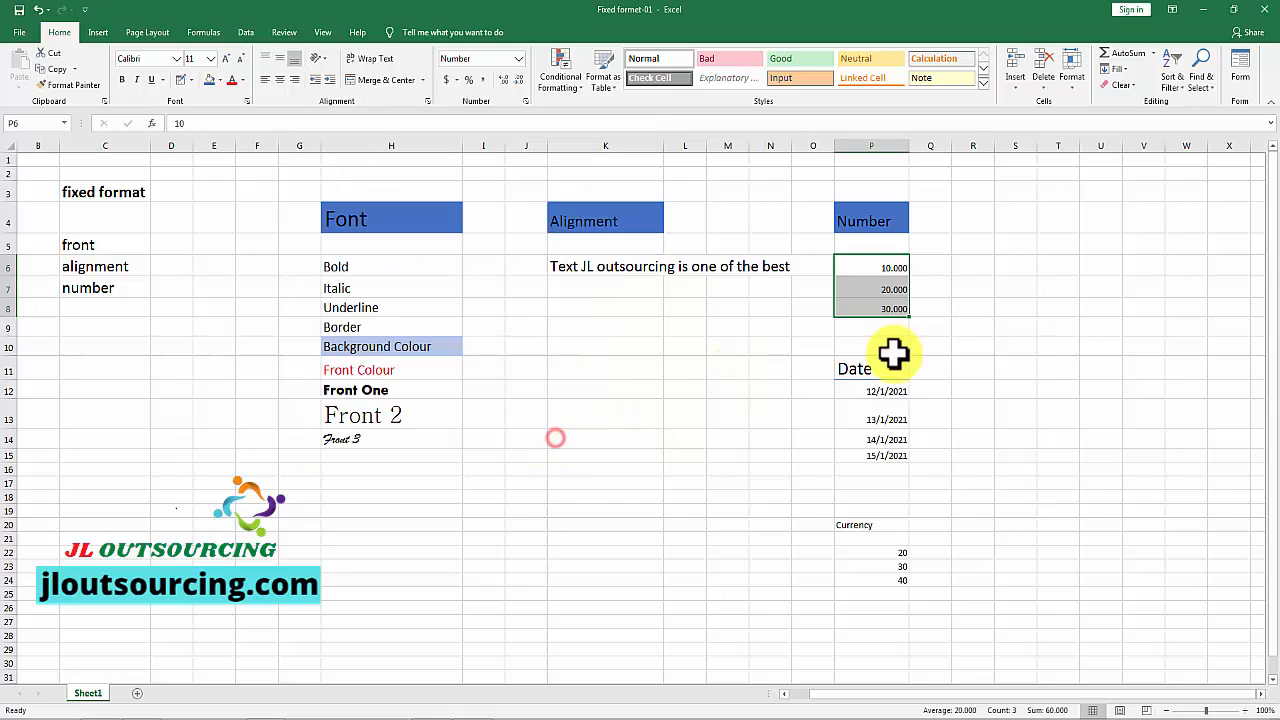
pyautogui.click(940, 268)
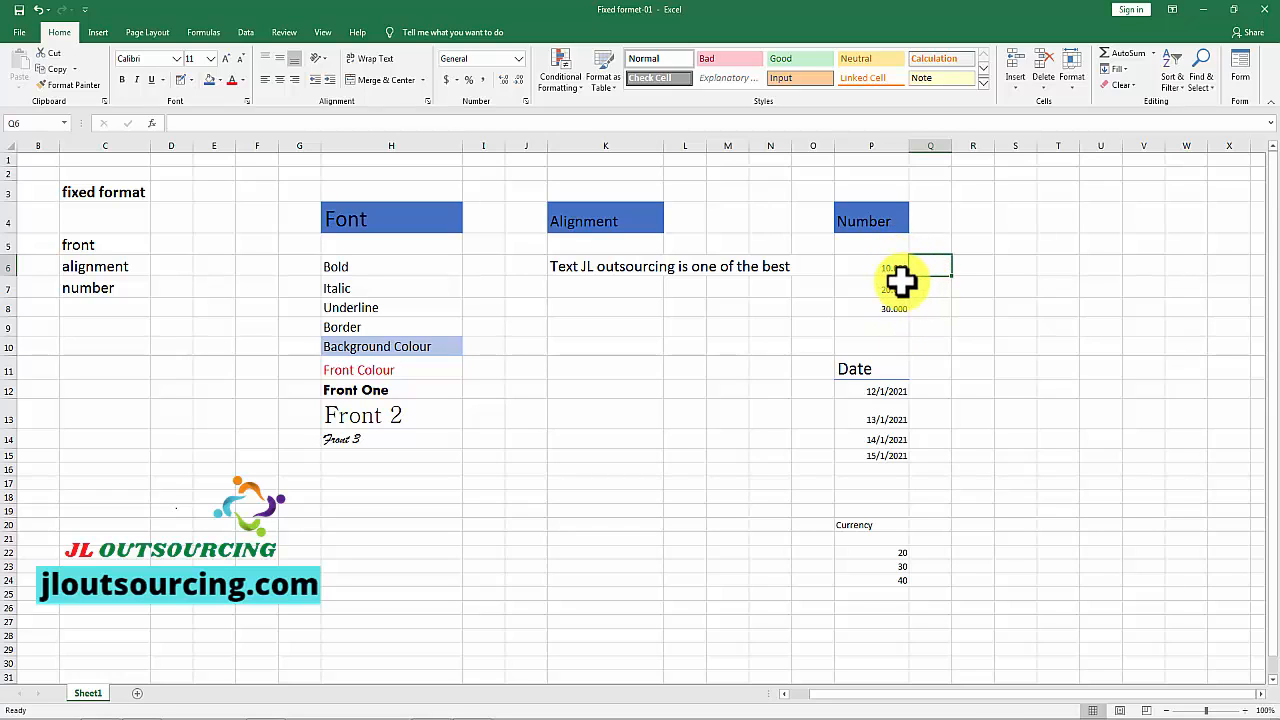
# Step: Set the Number format of P6:P8 to 1 decimal place through Format Cells
pyautogui.moveTo(885, 266); pyautogui.dragTo(885, 308)
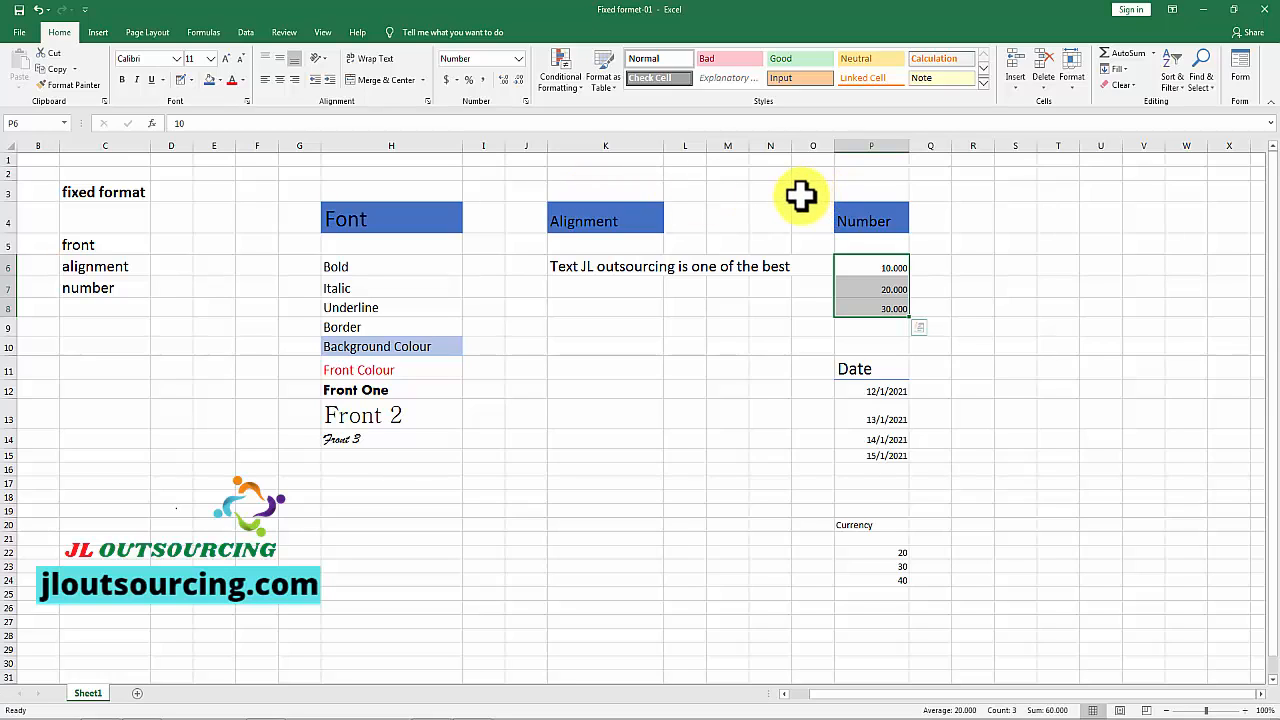
pyautogui.click(527, 101)
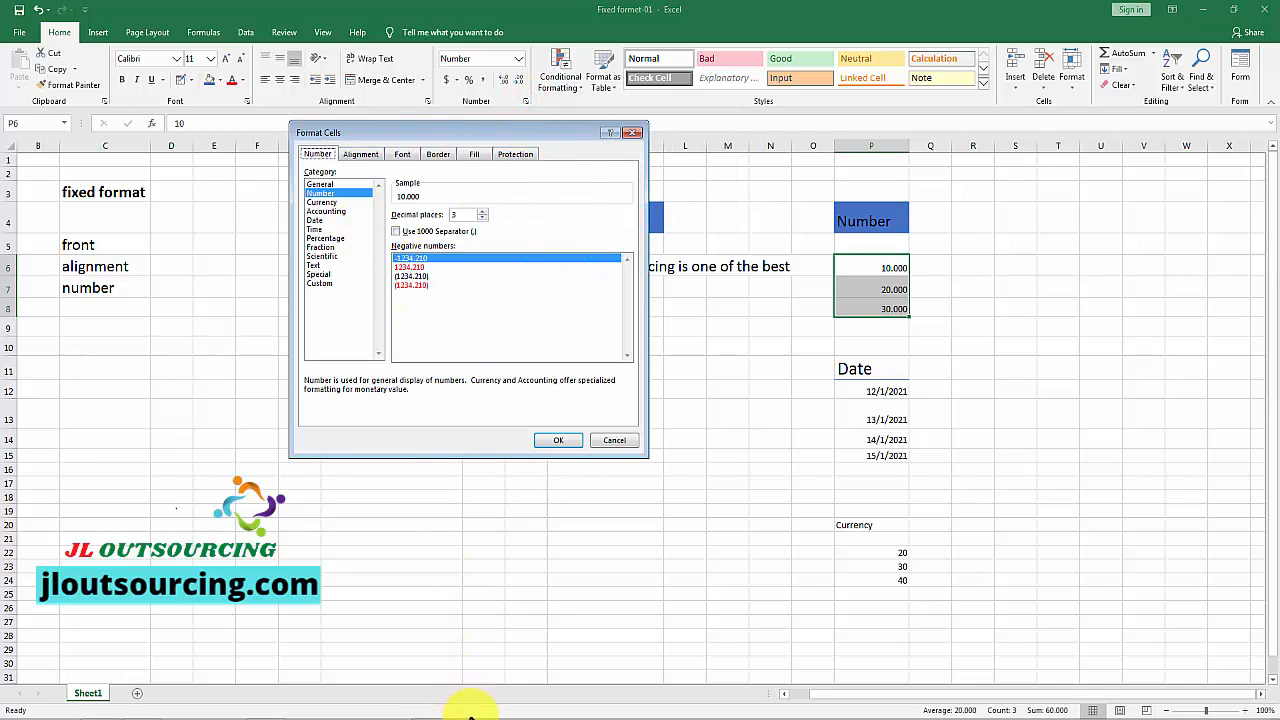
pyautogui.click(482, 219)
pyautogui.click(482, 219)
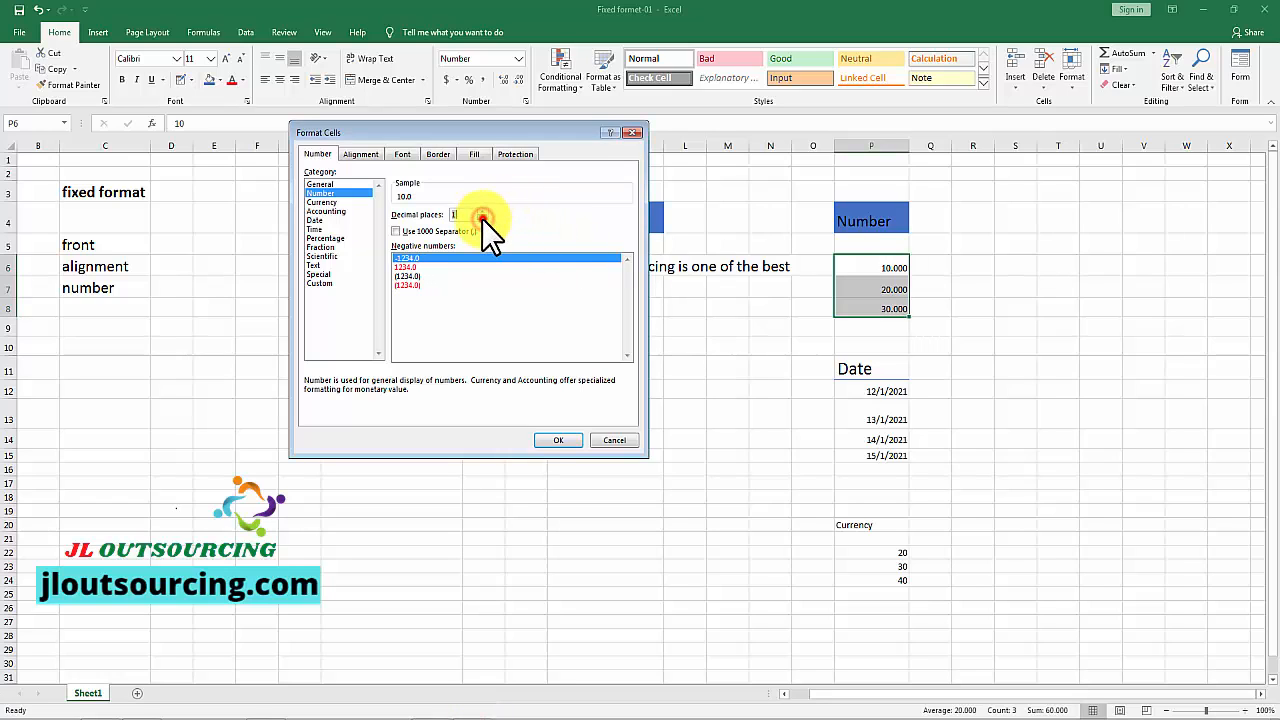
pyautogui.click(558, 441)
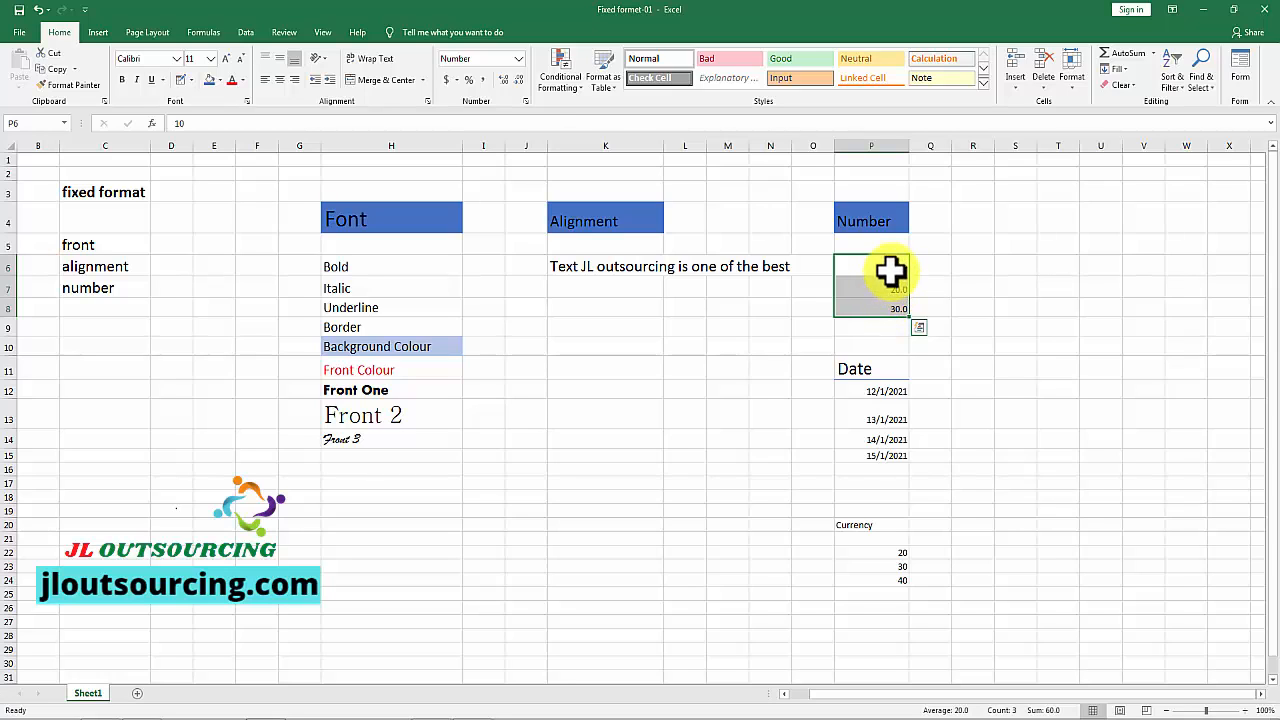
# Step: Increase the decimals of P6:P8 to two places, and reduce them to whole numbers
pyautogui.click(504, 78)
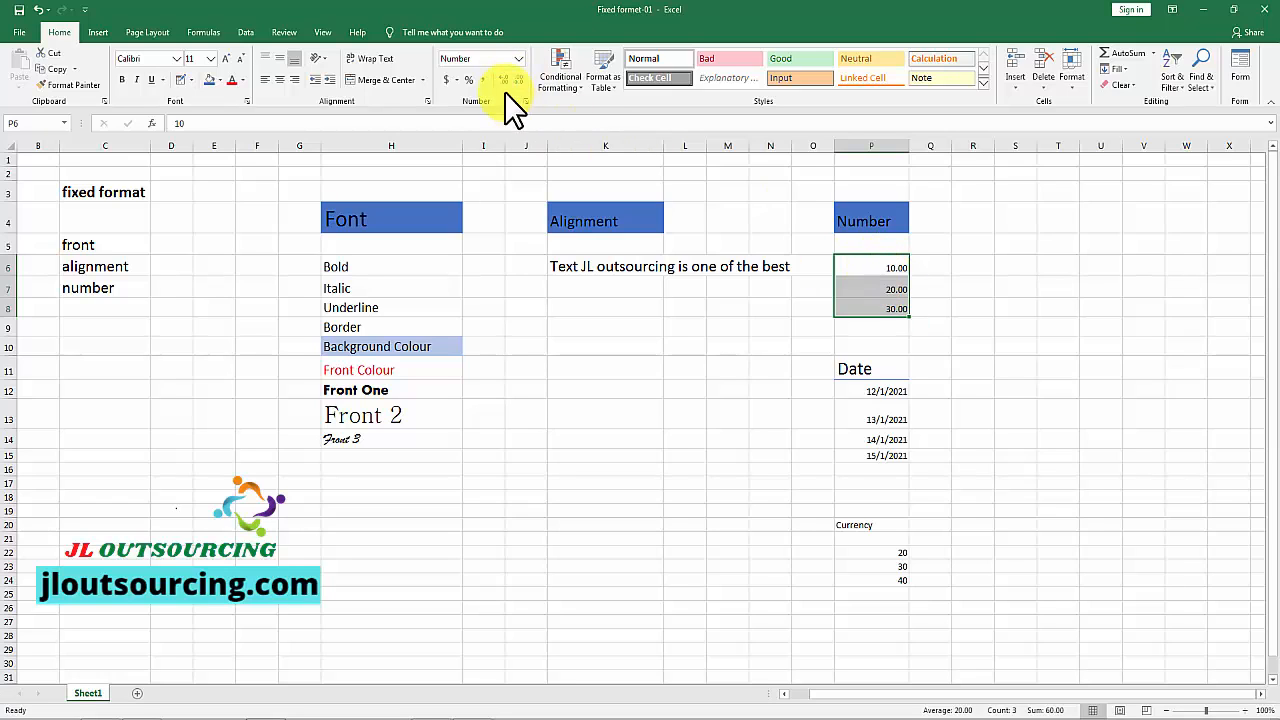
pyautogui.click(519, 81)
pyautogui.click(519, 81)
# Step: View the number format settings of P6:P8 in Format Cells, and close the dialog without changes
pyautogui.rightClick(874, 283)
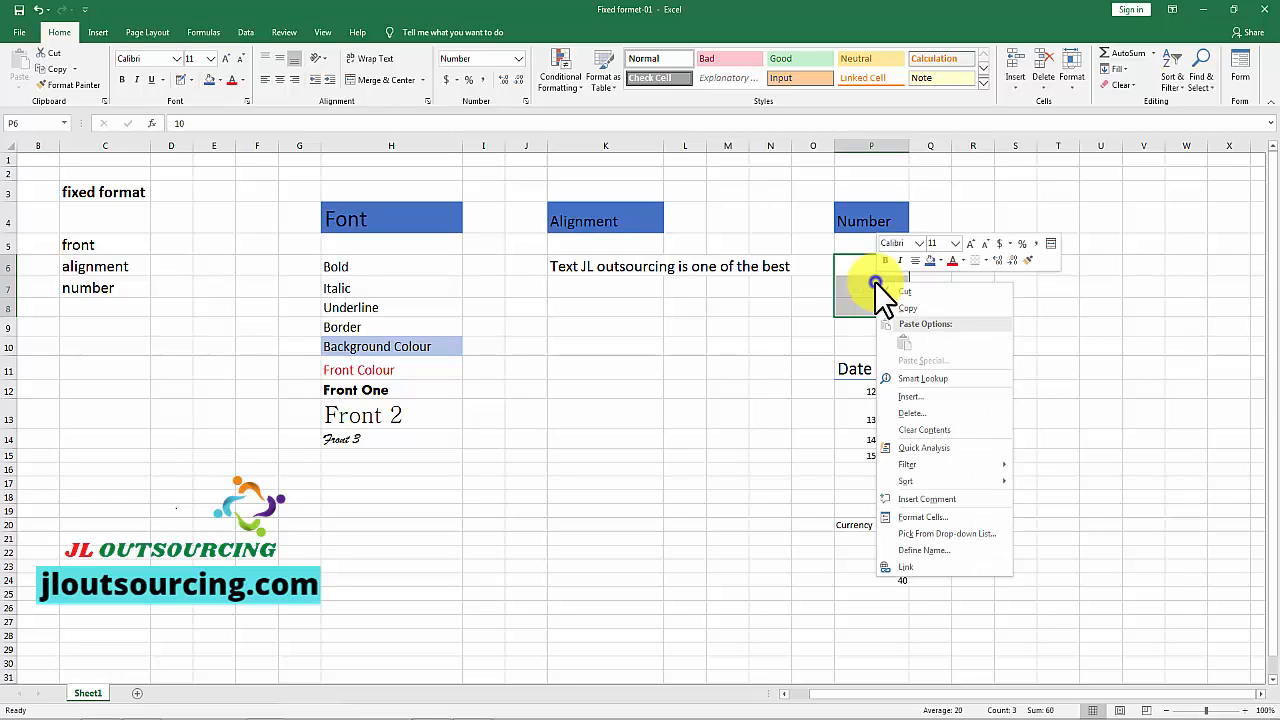
pyautogui.click(921, 516)
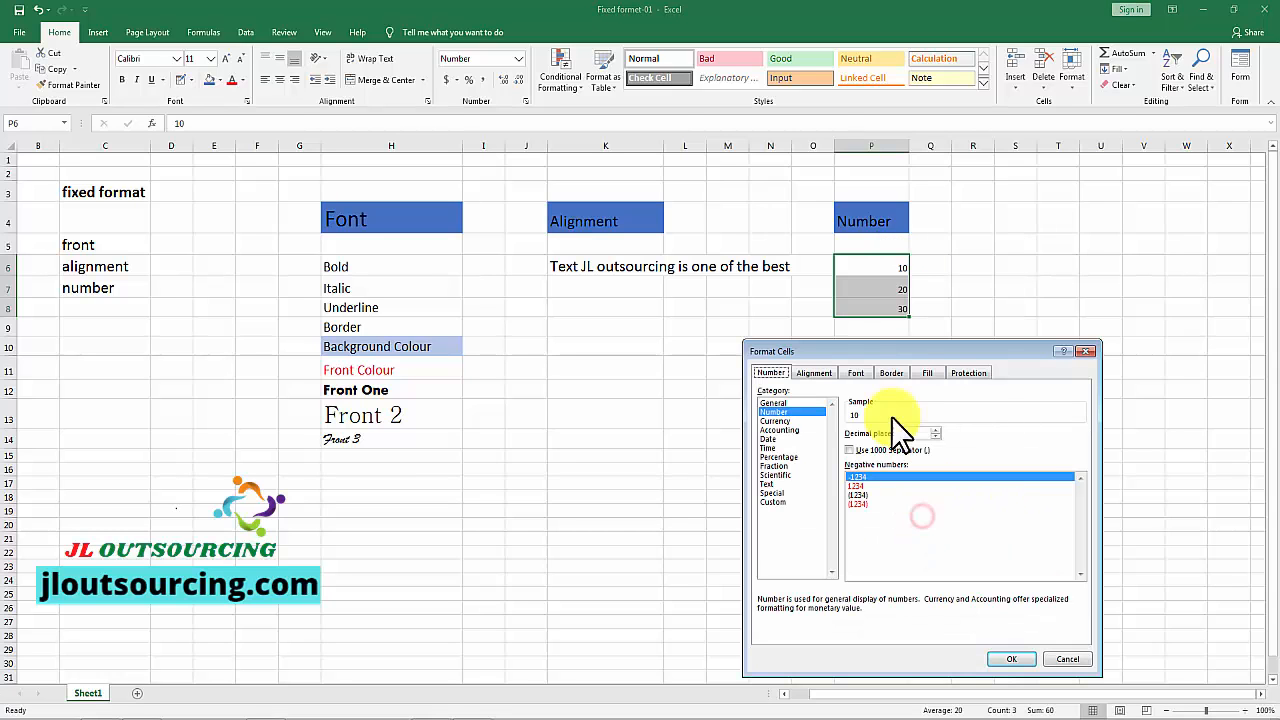
pyautogui.moveTo(985, 350); pyautogui.dragTo(628, 170)
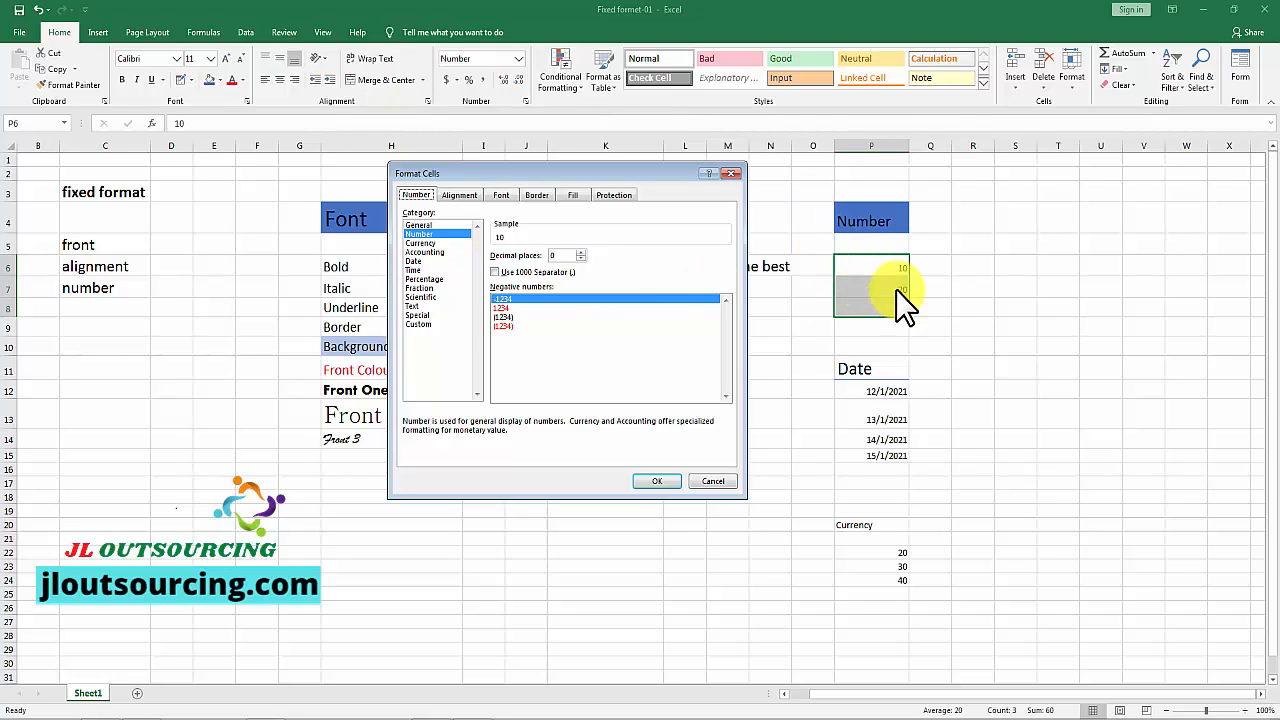
pyautogui.click(713, 481)
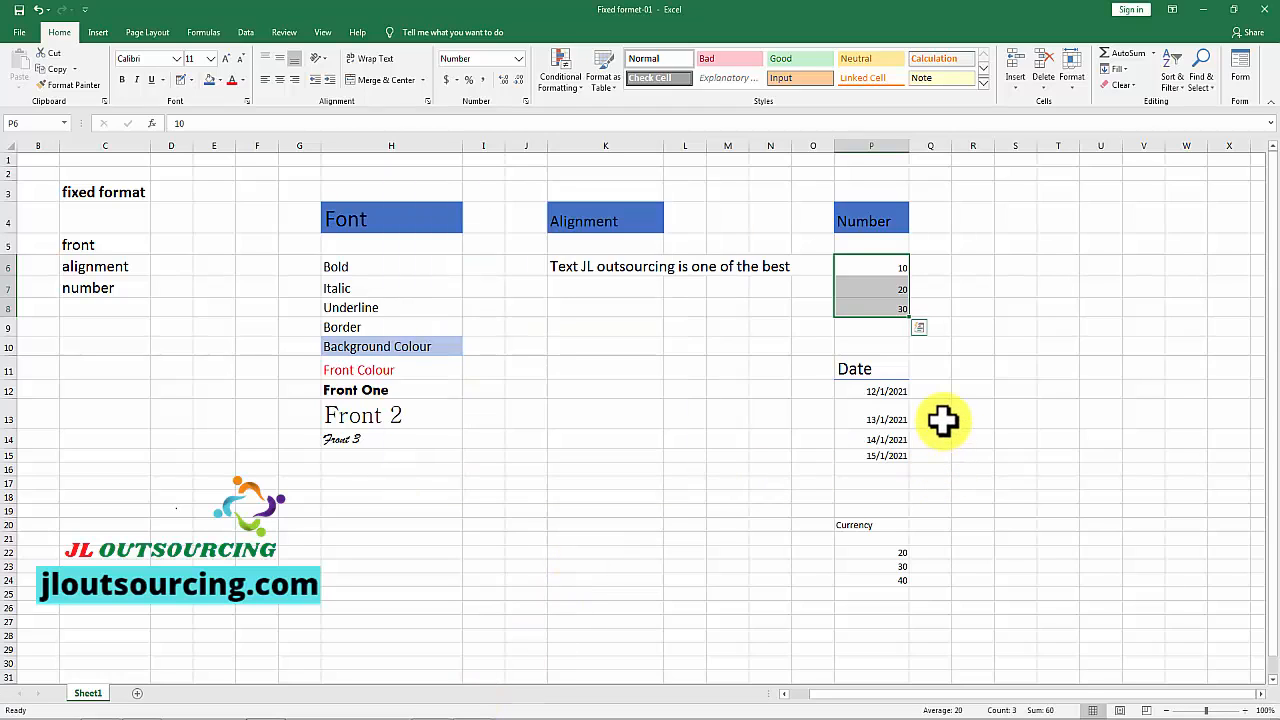
pyautogui.click(961, 378)
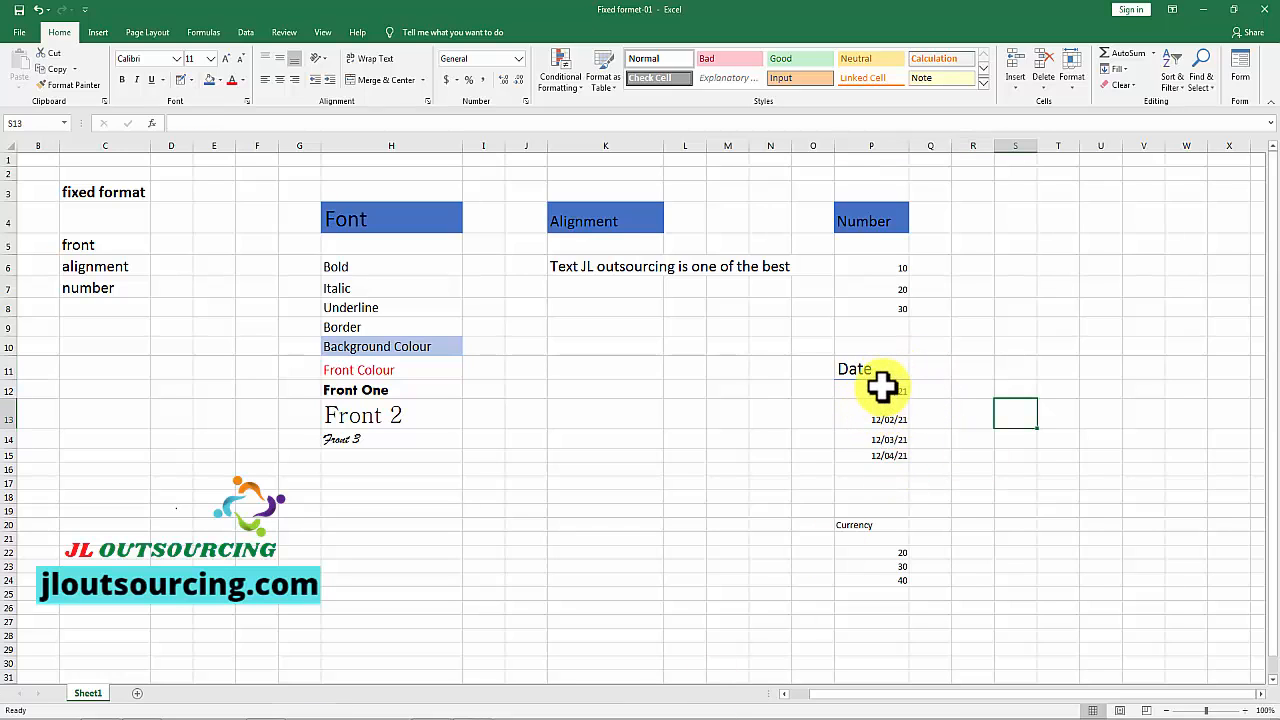
# Step: Change the date format of P12:P15 under the Date heading to the second 14-Mar-12 type, with a two-digit day
pyautogui.moveTo(881, 387); pyautogui.dragTo(894, 454)
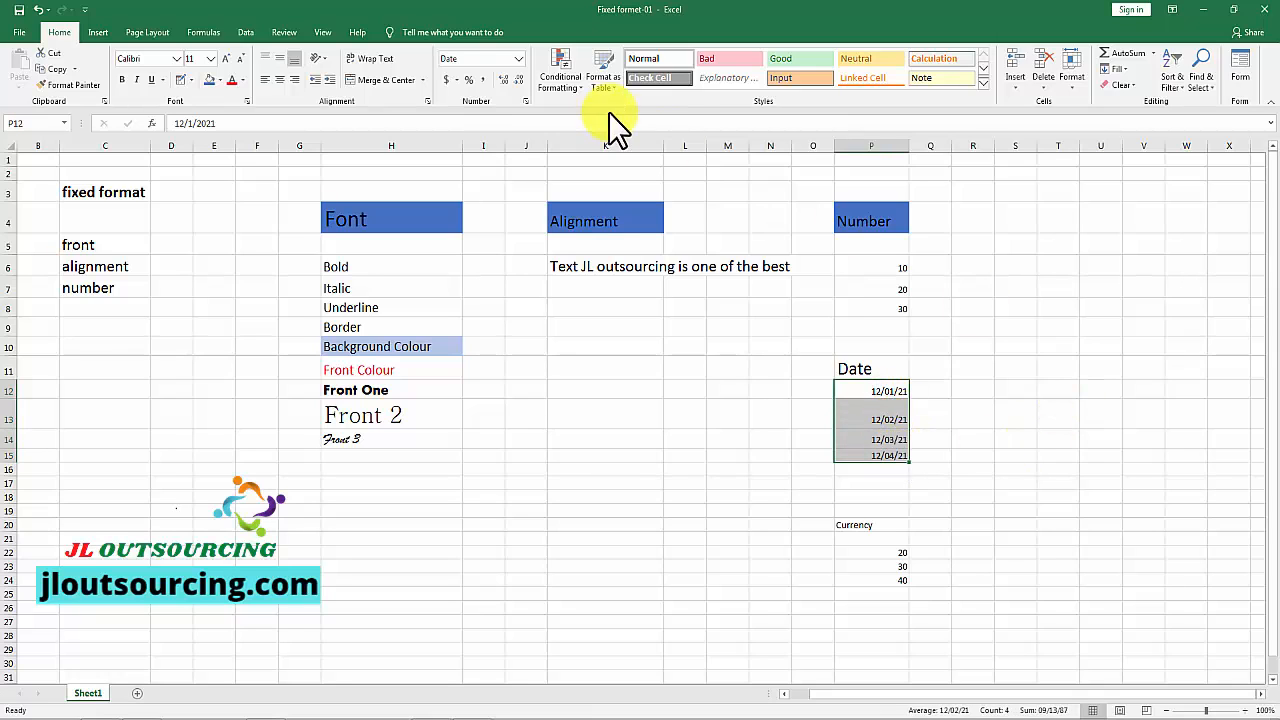
pyautogui.click(525, 101)
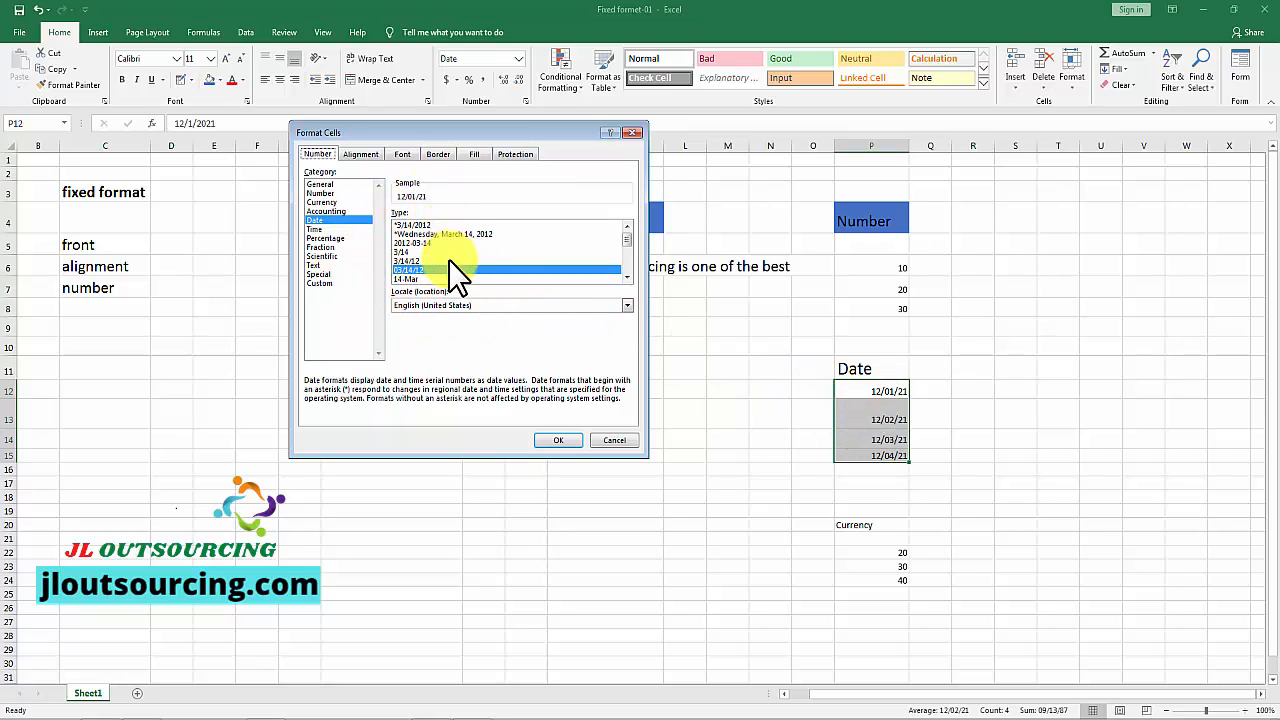
pyautogui.scroll(-2, 618, 241)
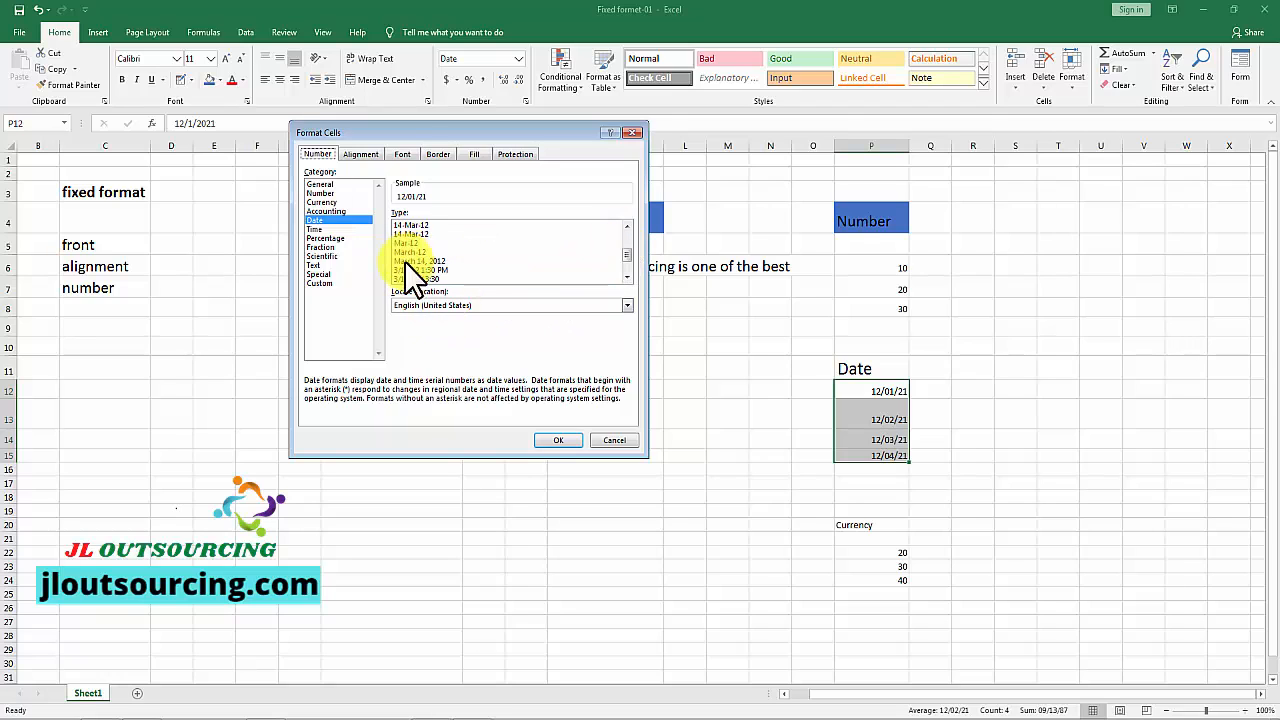
pyautogui.click(411, 233)
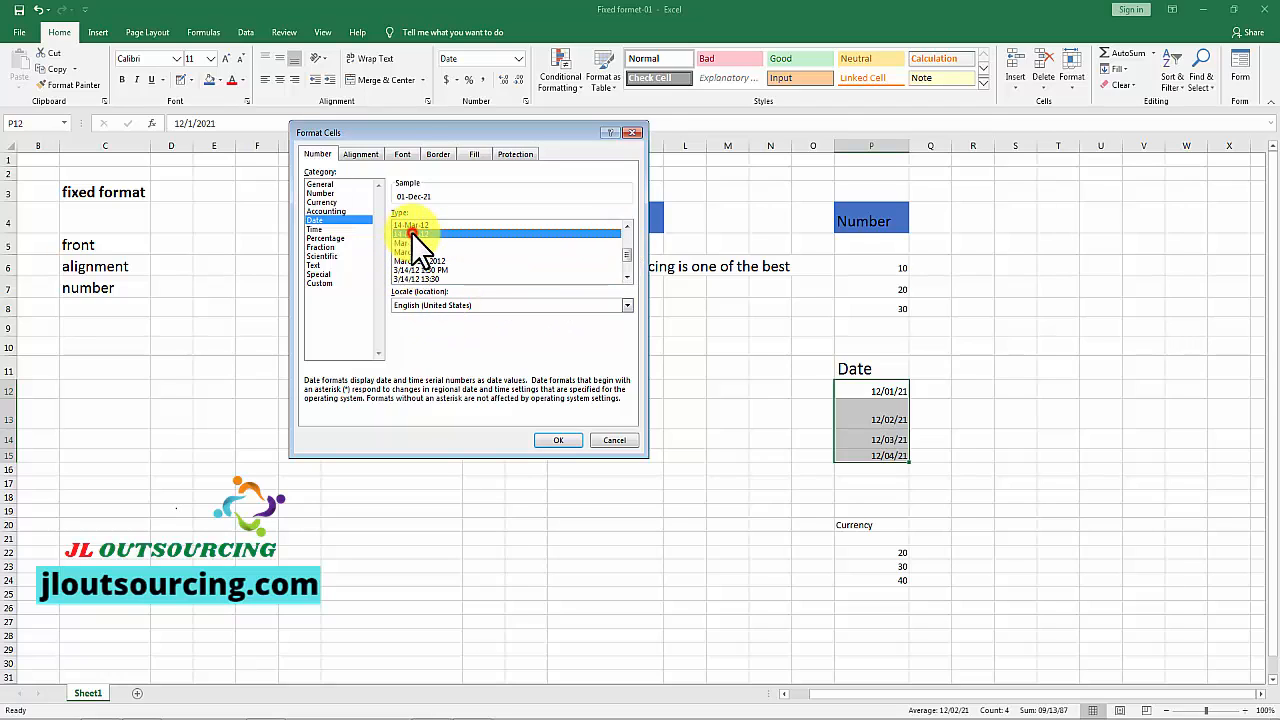
pyautogui.click(556, 442)
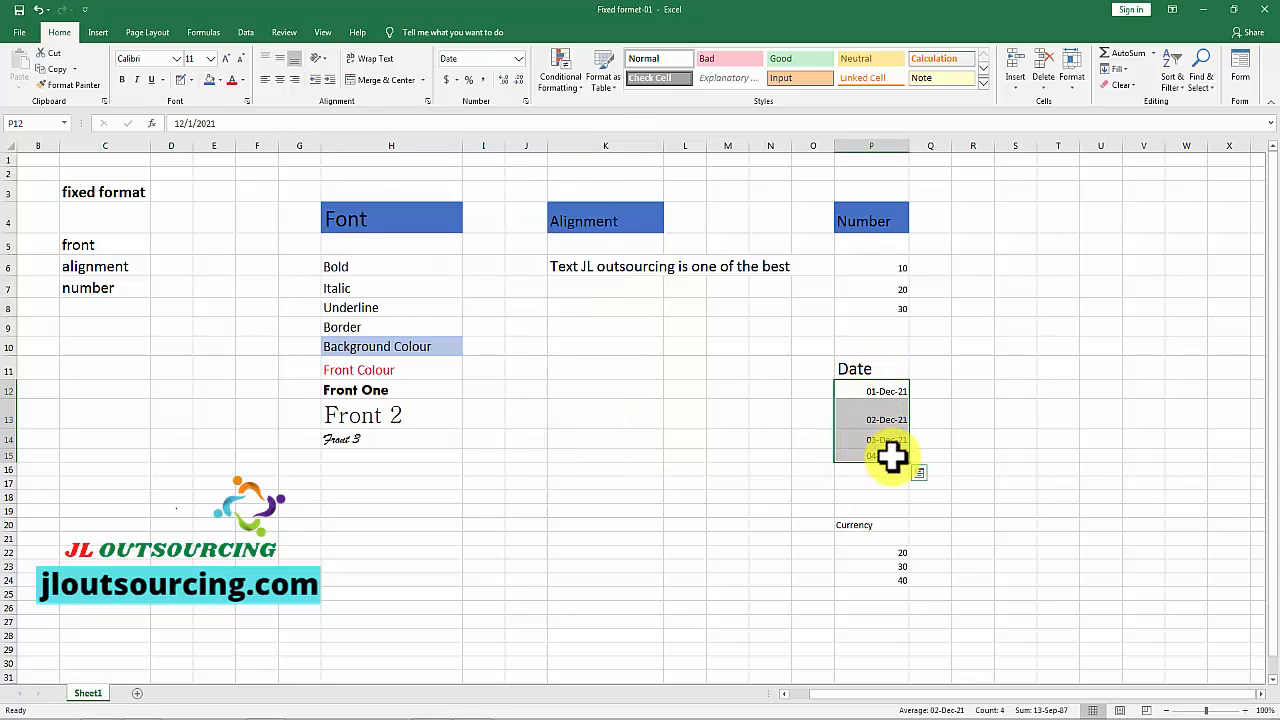
pyautogui.click(1048, 452)
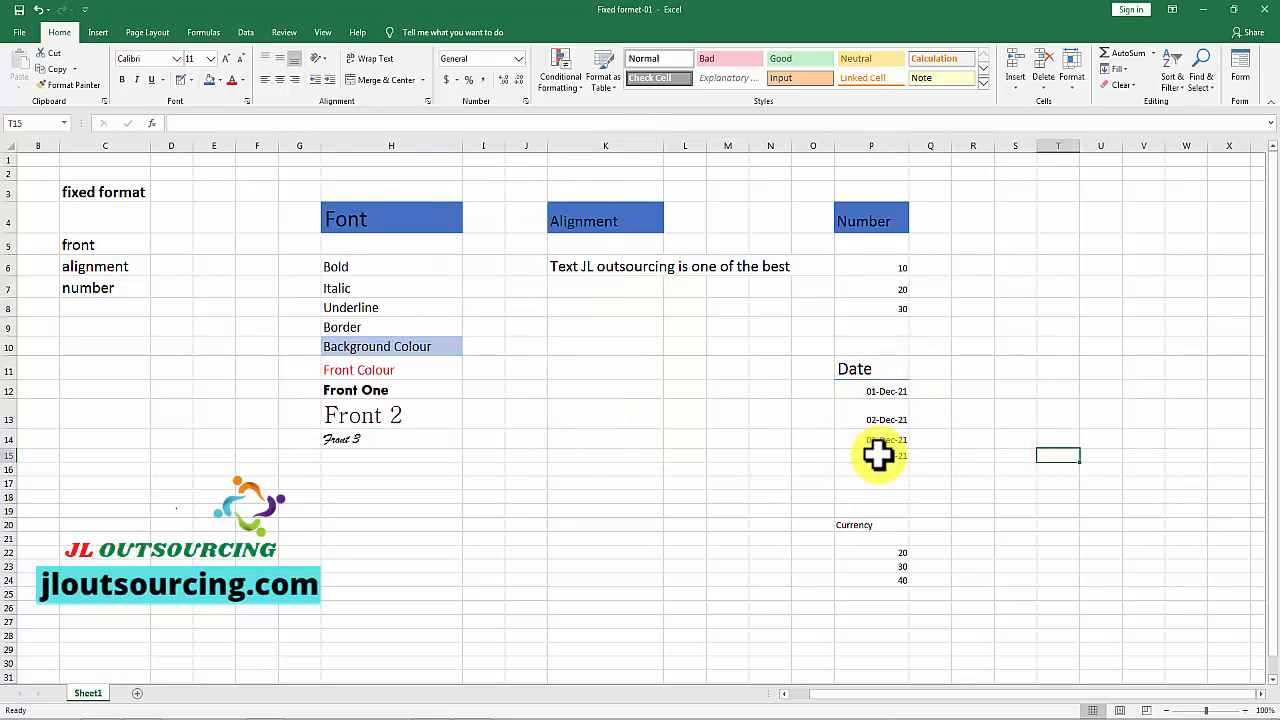
# Step: Review the available date format types for P12:P15 in Format Cells, and close the dialog without changes
pyautogui.moveTo(885, 391); pyautogui.dragTo(903, 452)
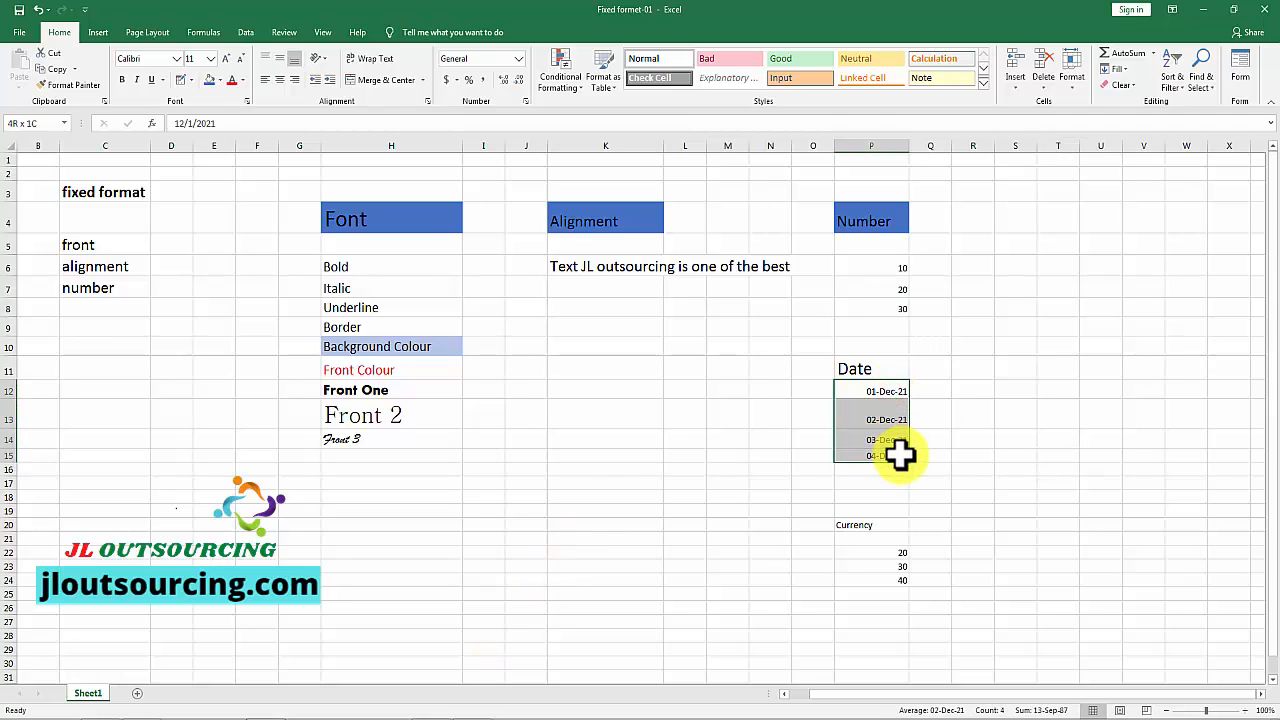
pyautogui.click(526, 102)
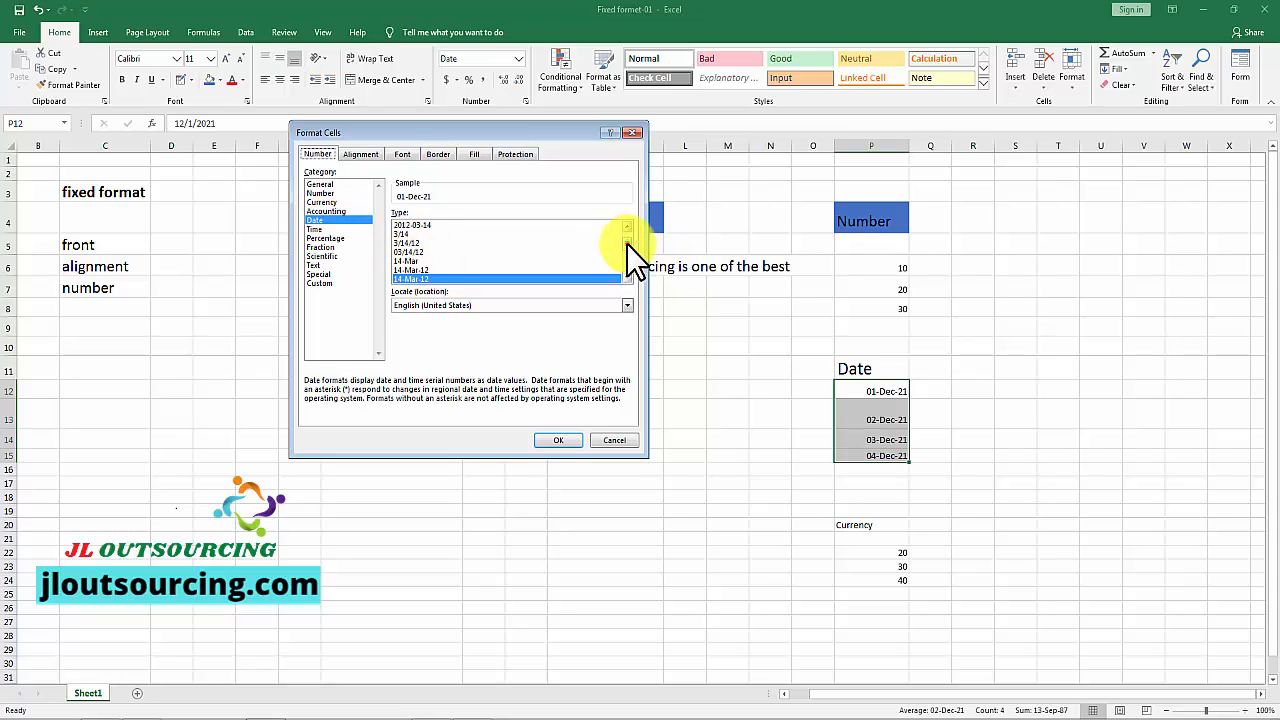
pyautogui.moveTo(626, 243)
pyautogui.mouseDown()
pyautogui.moveTo(634, 264)
pyautogui.moveTo(637, 230)
pyautogui.mouseUp()
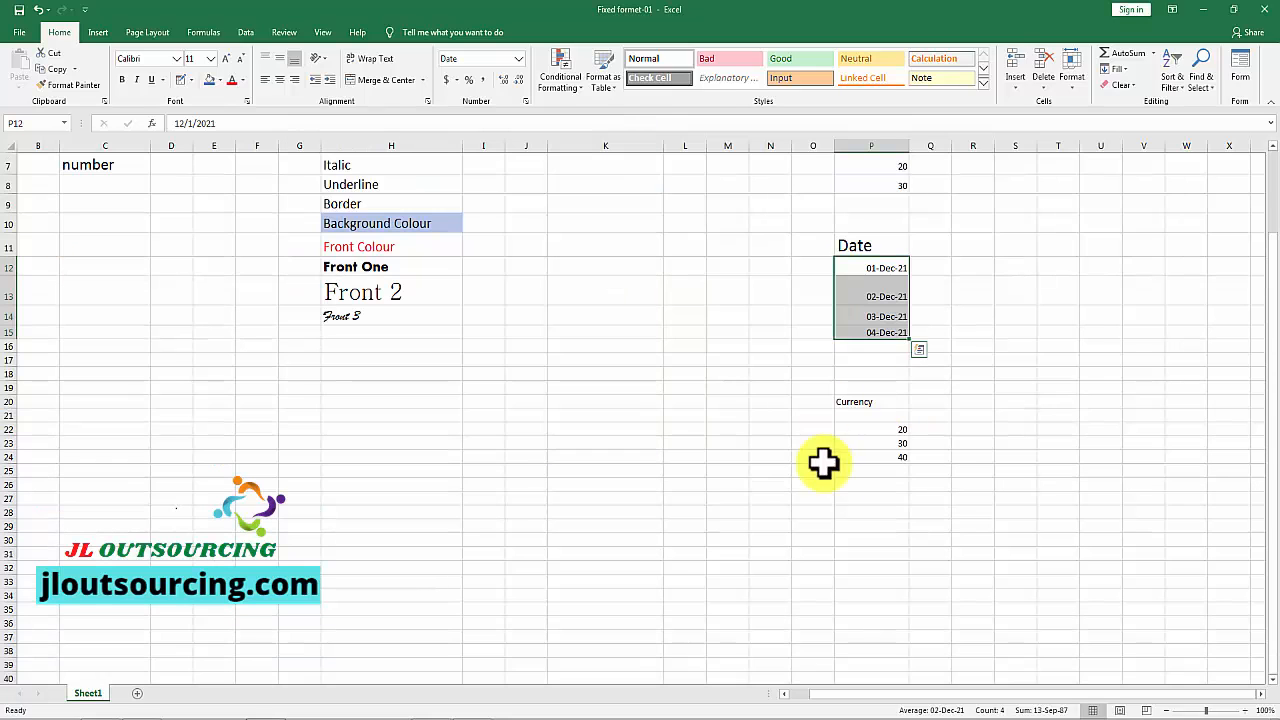
pyautogui.click(956, 401)
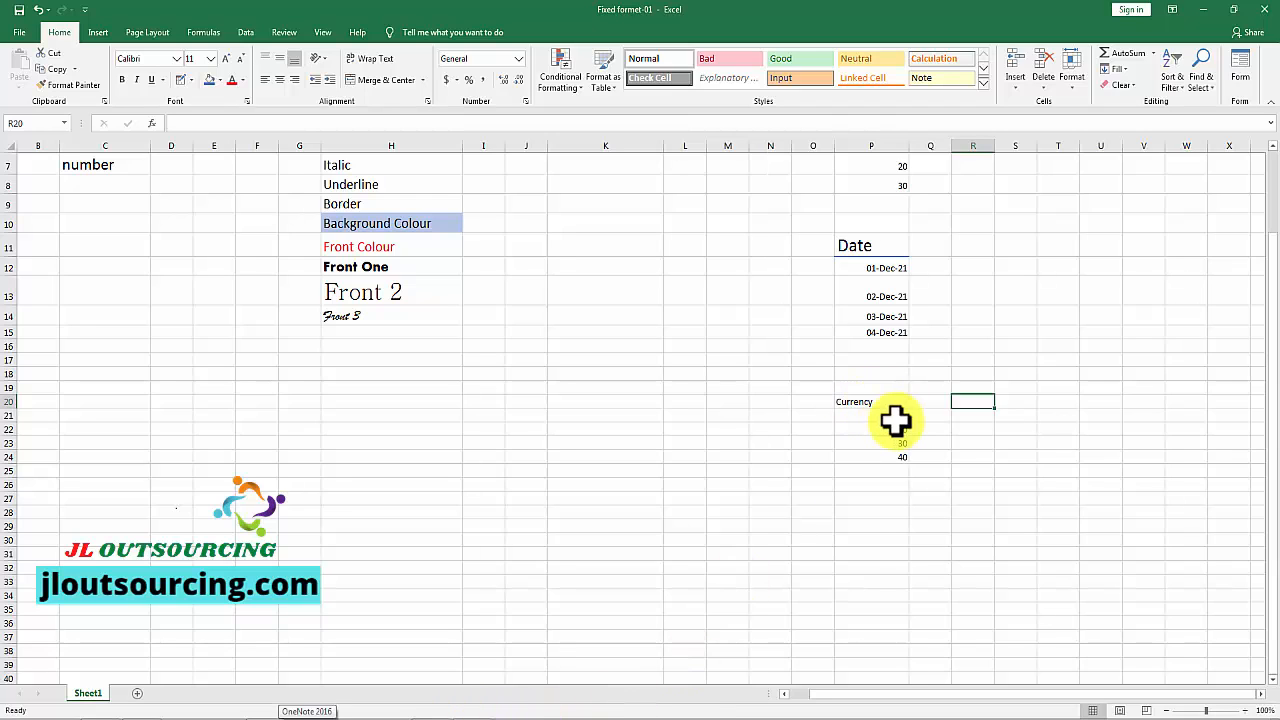
# Step: Format the values in P22:P24 under the Currency heading as Currency with the $ symbol and 2 decimal places
pyautogui.moveTo(893, 420); pyautogui.dragTo(897, 442)
pyautogui.moveTo(899, 458); pyautogui.dragTo(902, 458)
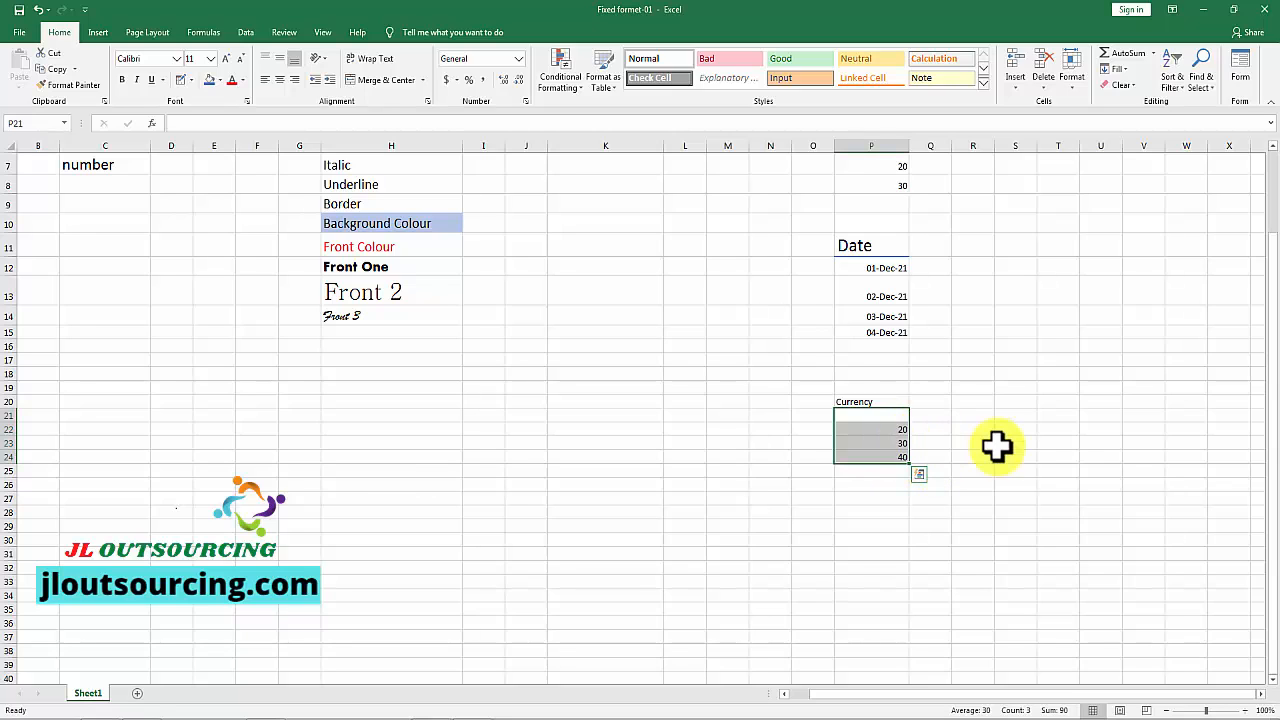
pyautogui.click(882, 429)
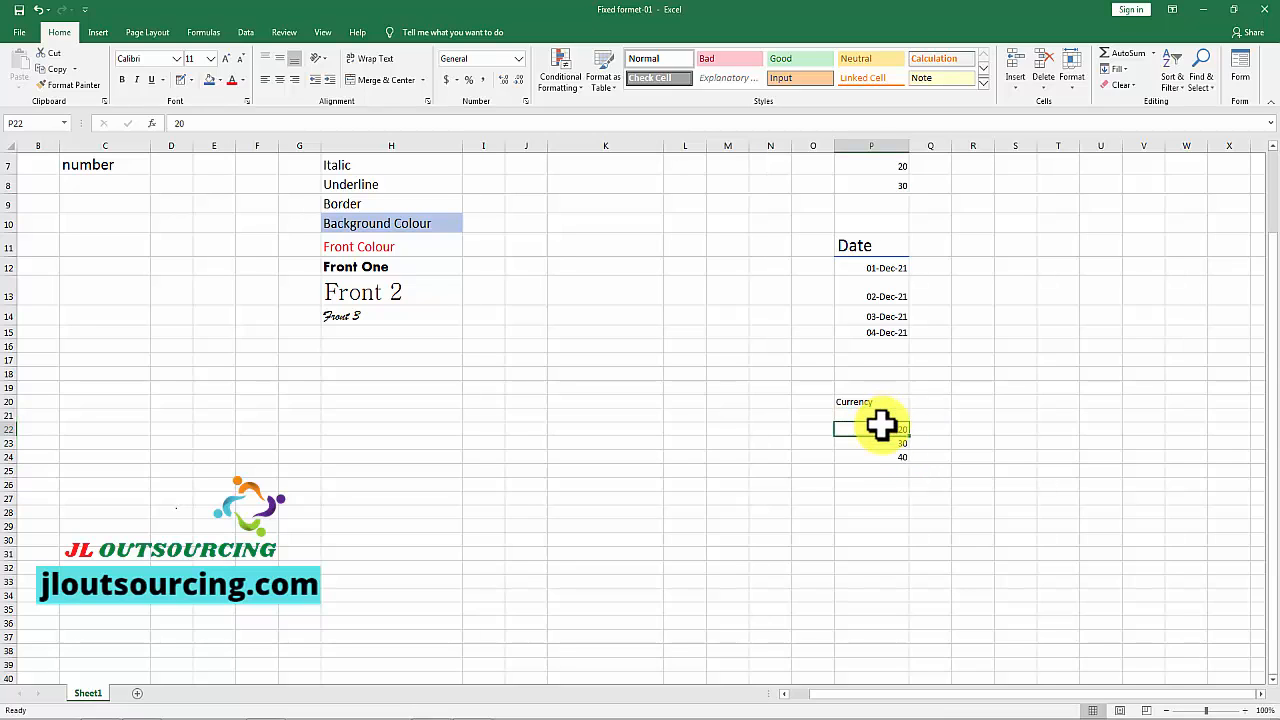
pyautogui.moveTo(880, 430); pyautogui.dragTo(886, 455)
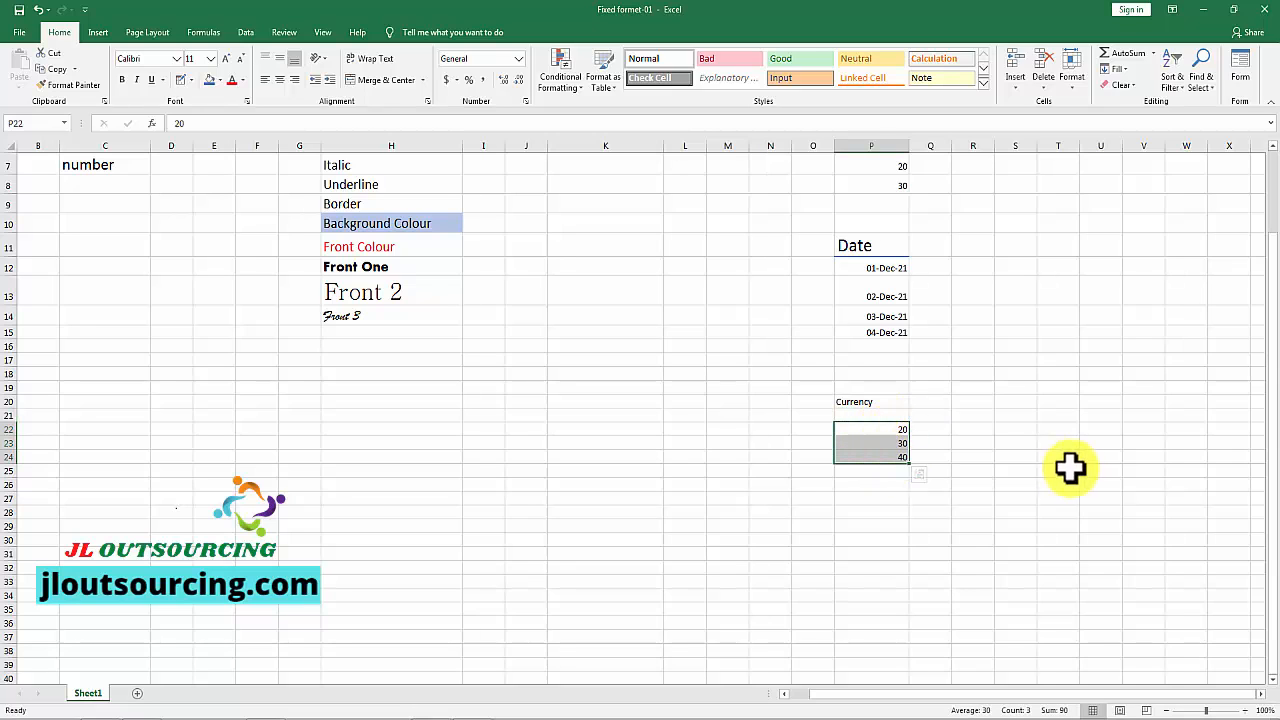
pyautogui.click(525, 102)
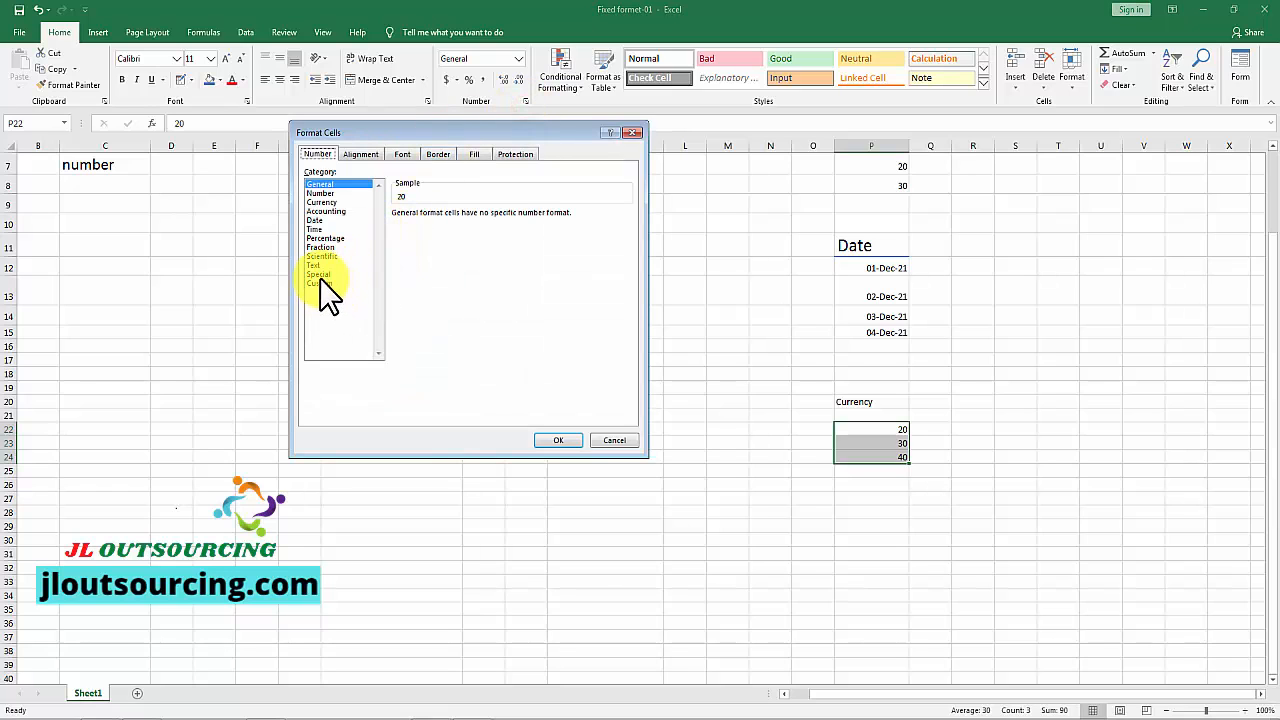
pyautogui.click(319, 202)
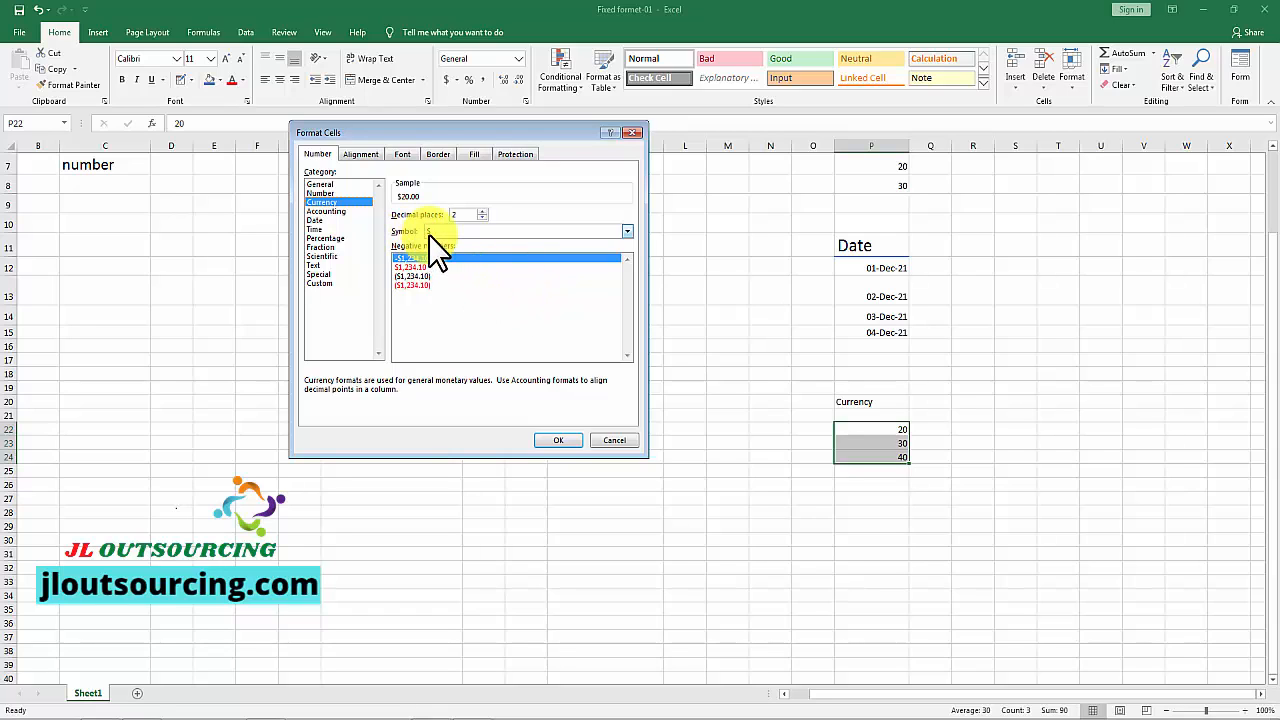
pyautogui.click(558, 441)
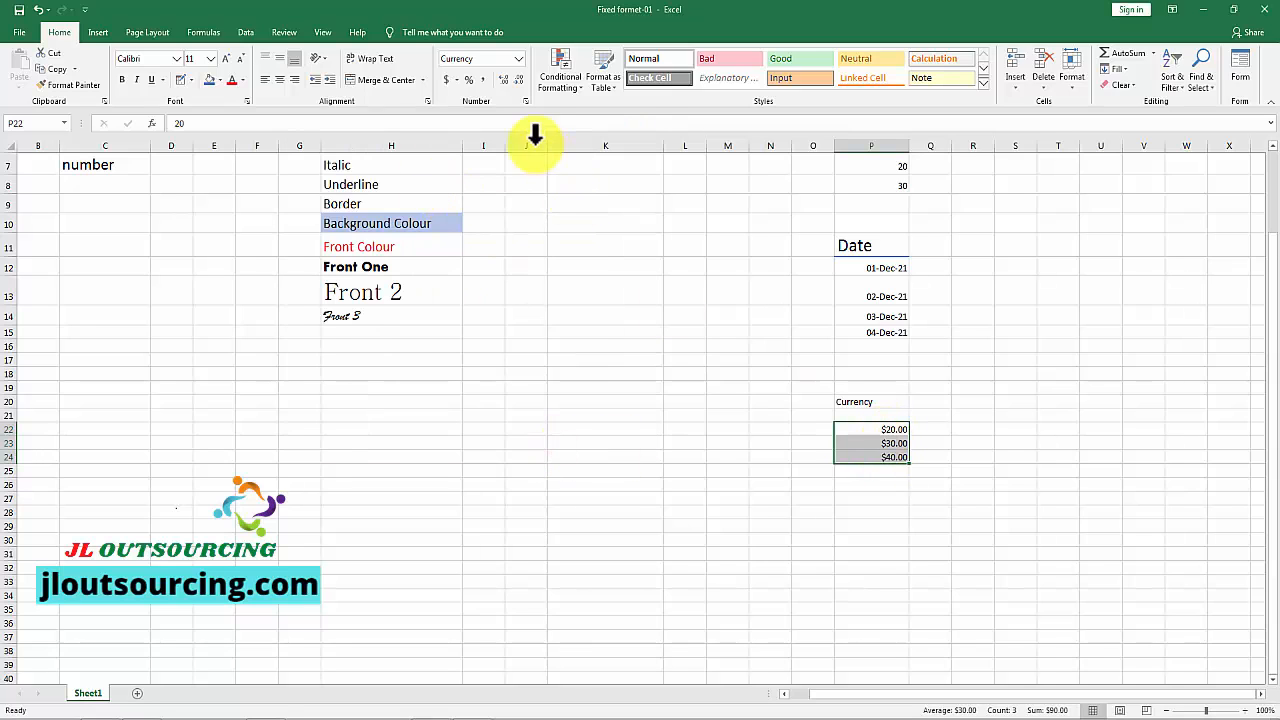
# Step: Change the currency symbol of P22:P24 to ¥ Chinese (China) through Format Cells
pyautogui.click(524, 102)
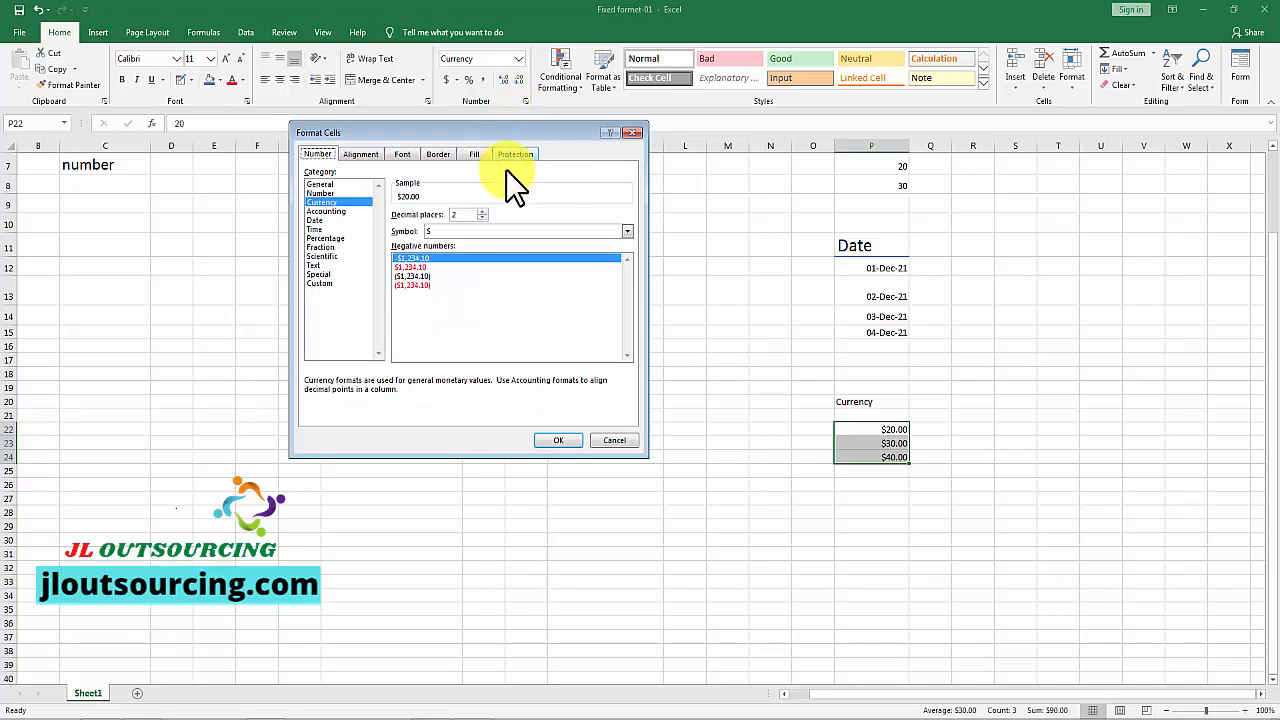
pyautogui.click(628, 233)
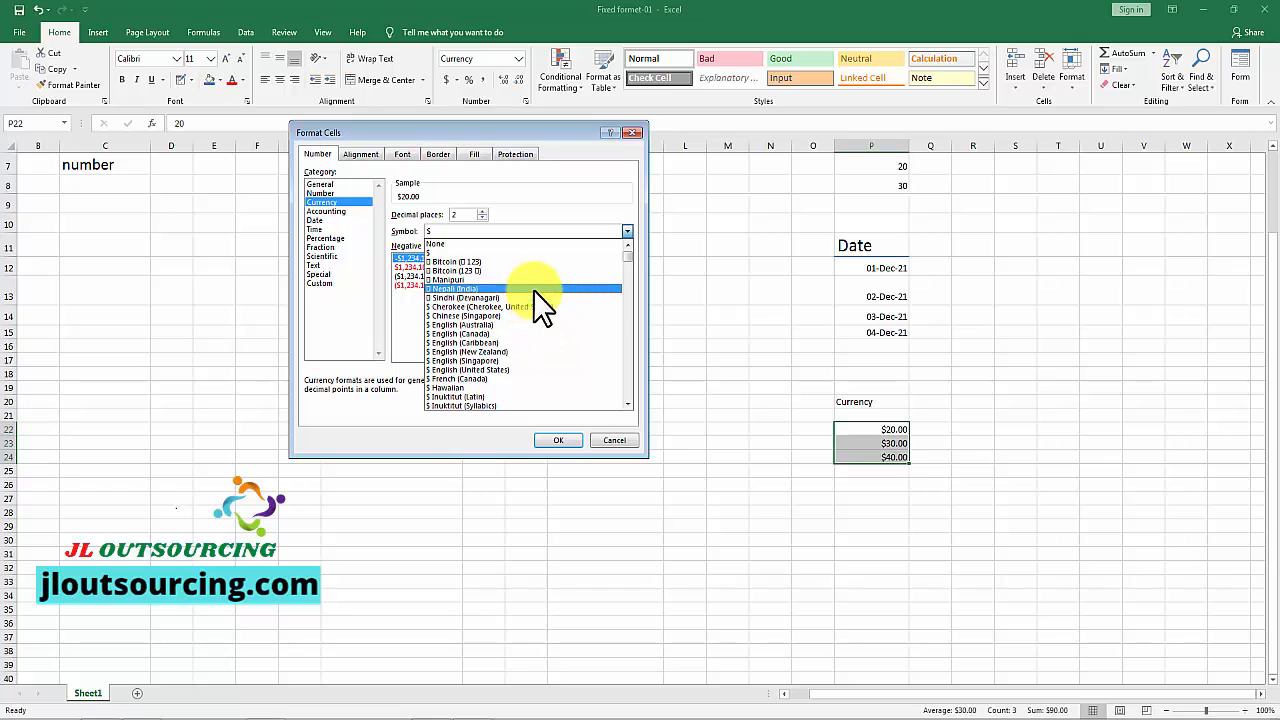
pyautogui.scroll(-2, 527, 321)
pyautogui.scroll(2, 524, 331)
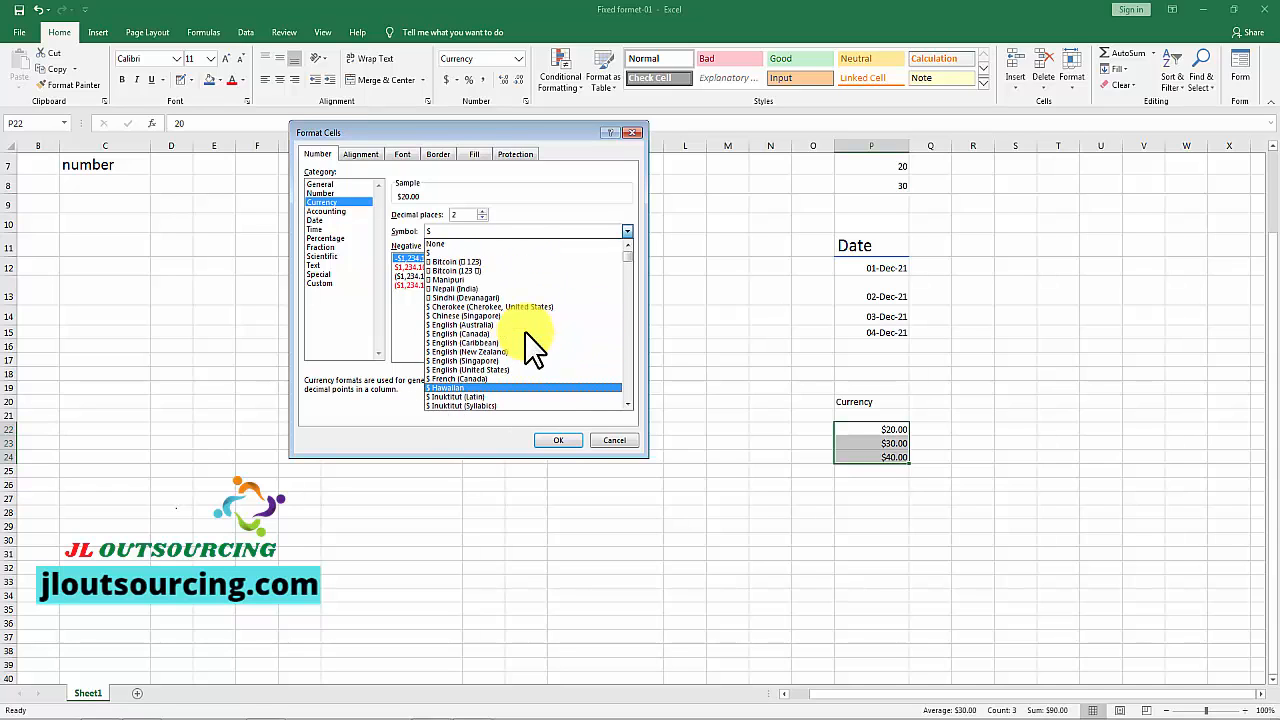
pyautogui.scroll(-4, 525, 324)
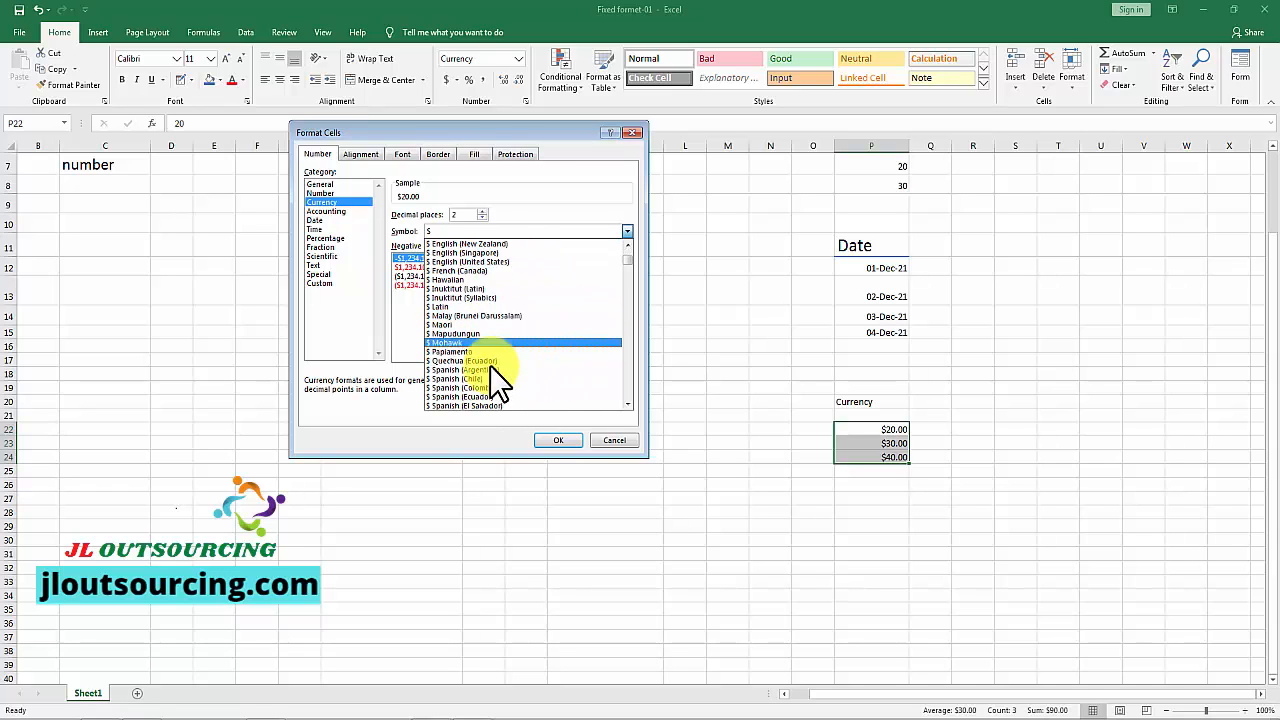
pyautogui.scroll(-8, 497, 378)
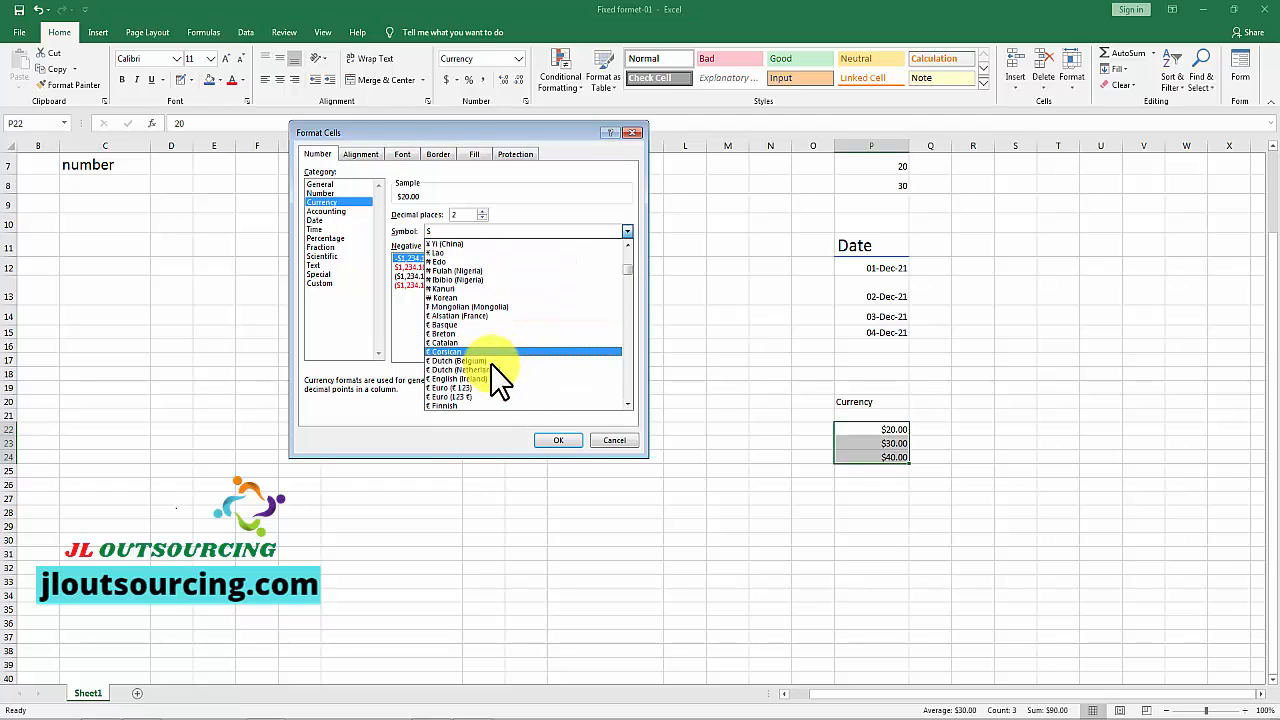
pyautogui.scroll(-8, 490, 370)
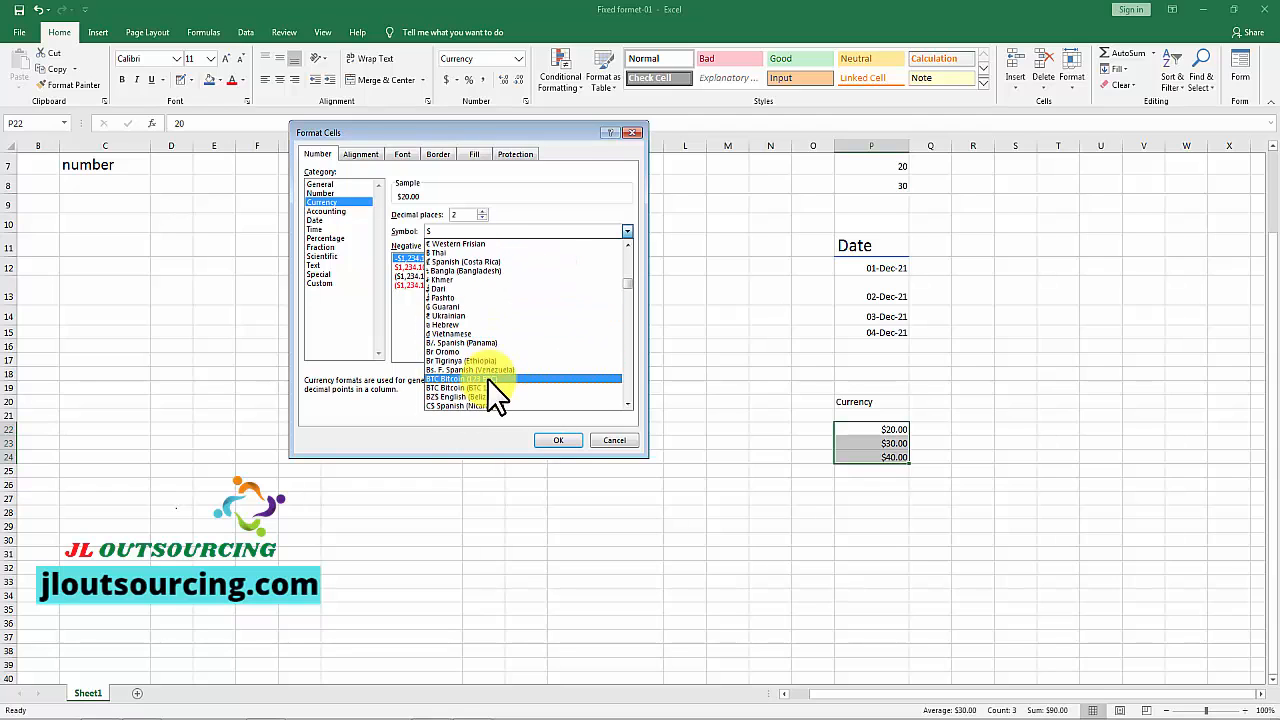
pyautogui.scroll(8, 502, 310)
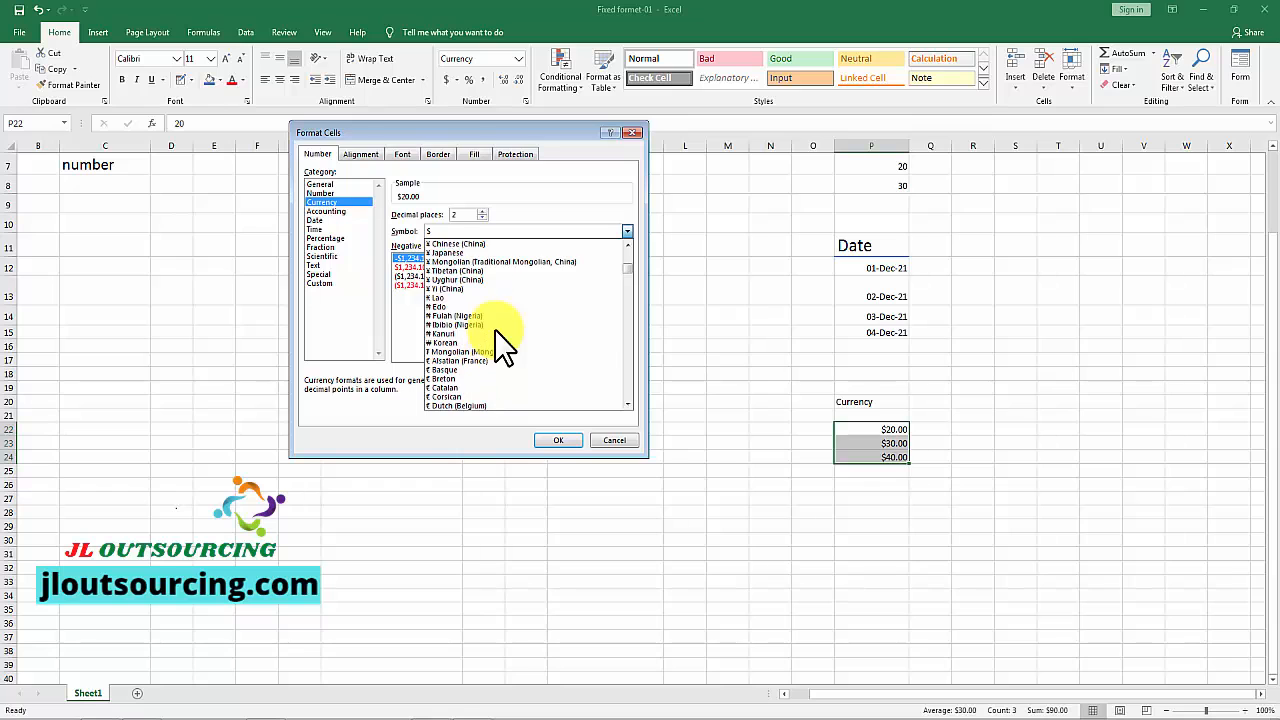
pyautogui.scroll(5, 494, 329)
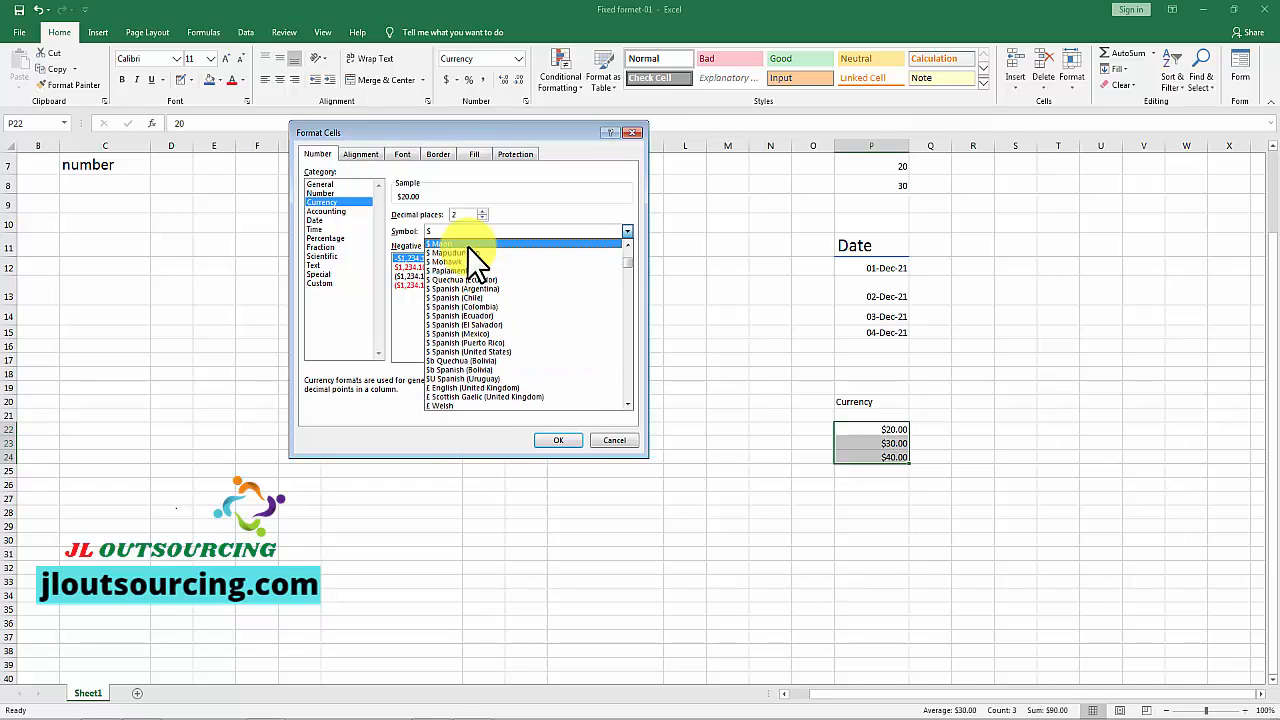
pyautogui.scroll(6, 460, 288)
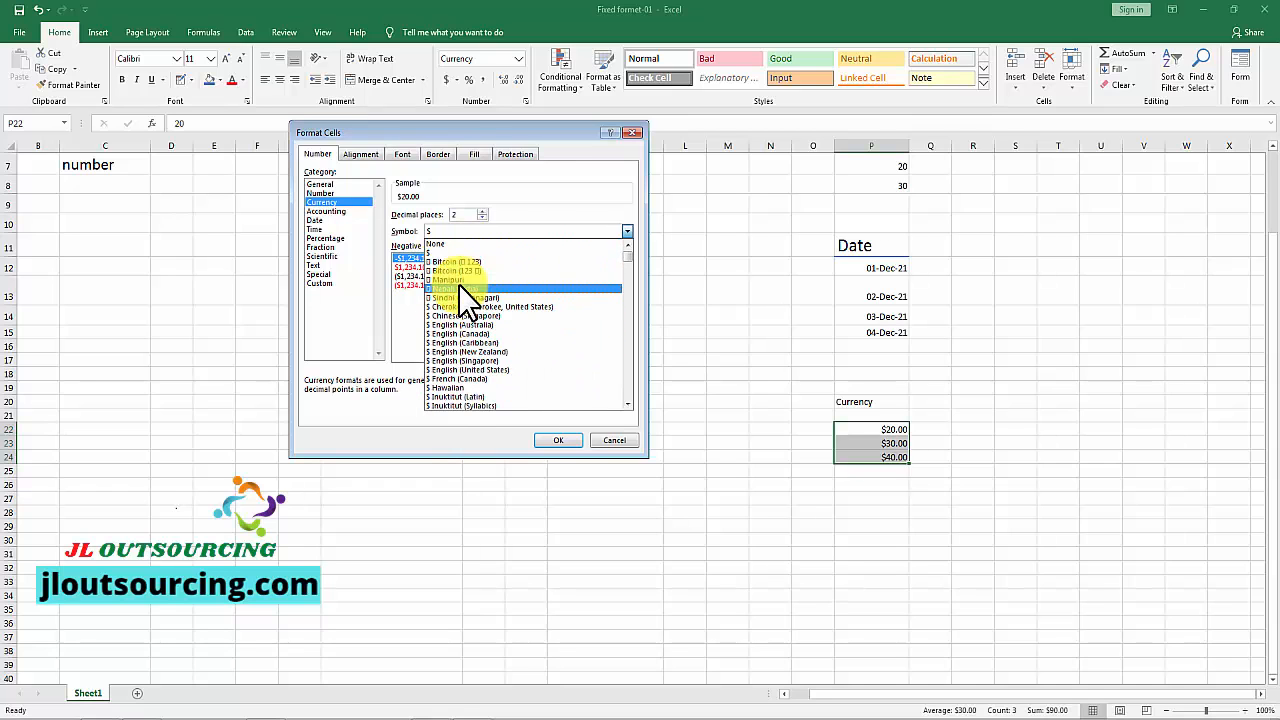
pyautogui.scroll(-6, 458, 290)
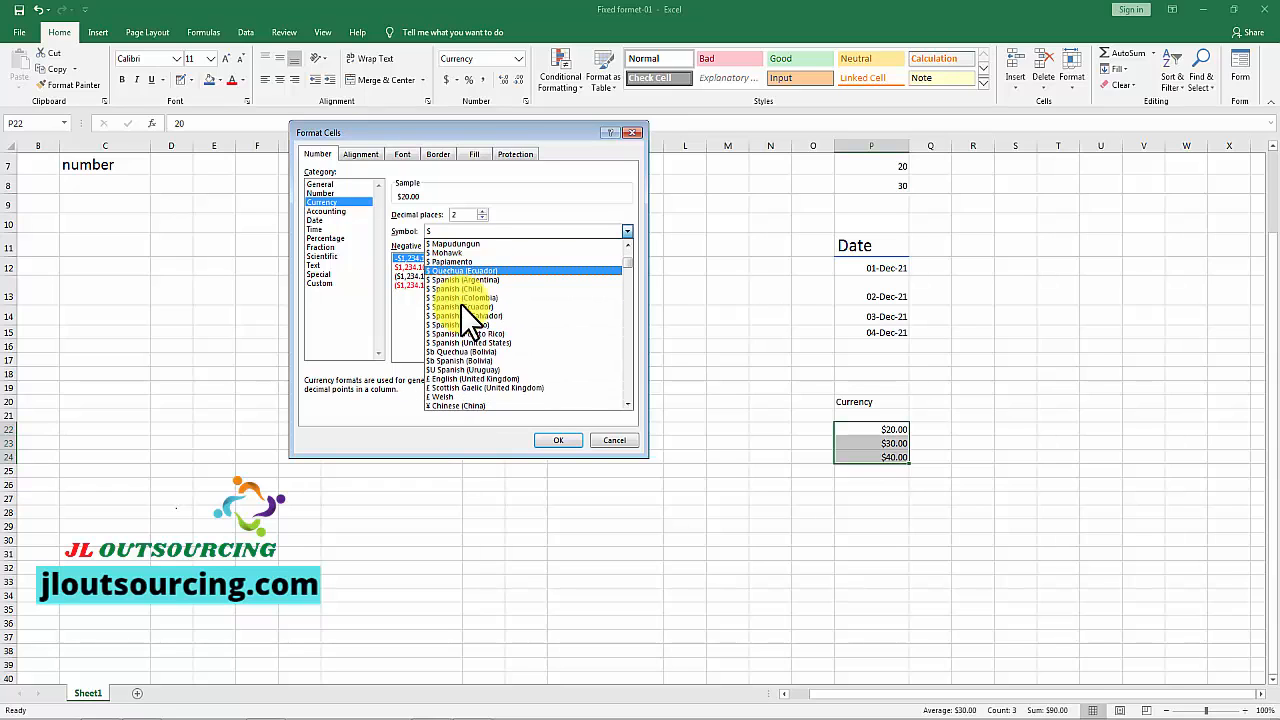
pyautogui.scroll(-1, 460, 303)
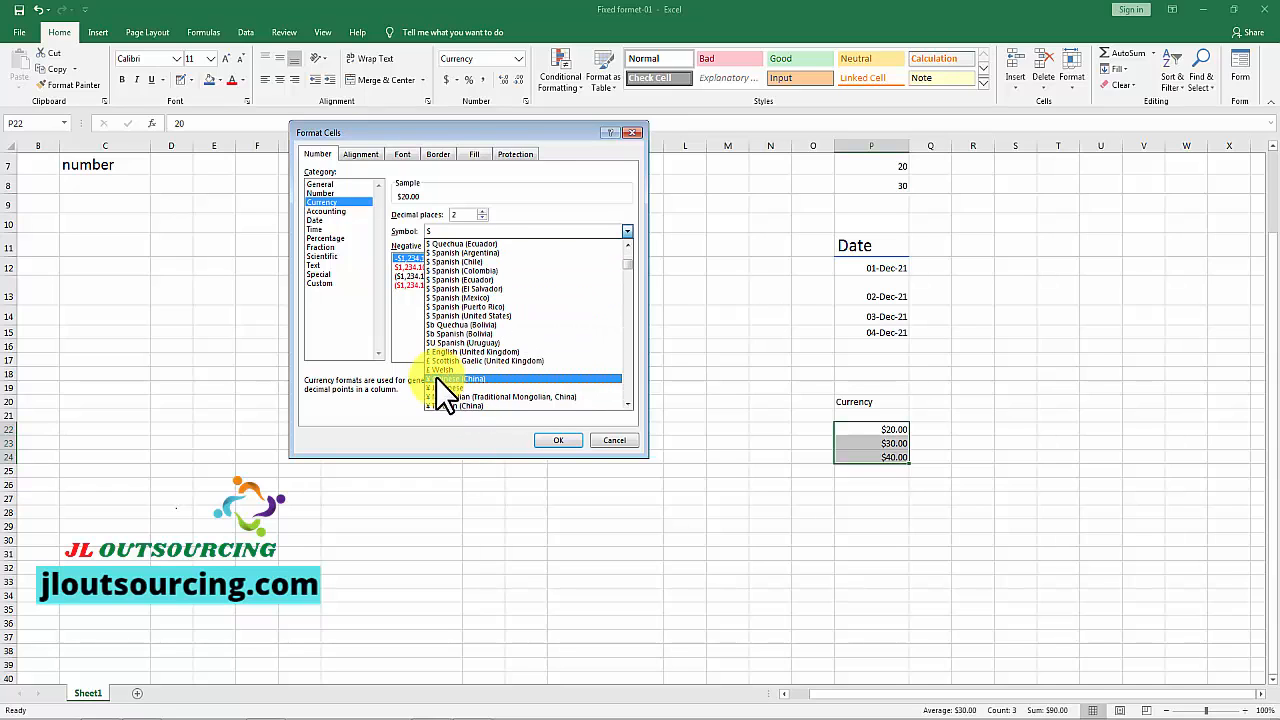
pyautogui.click(470, 379)
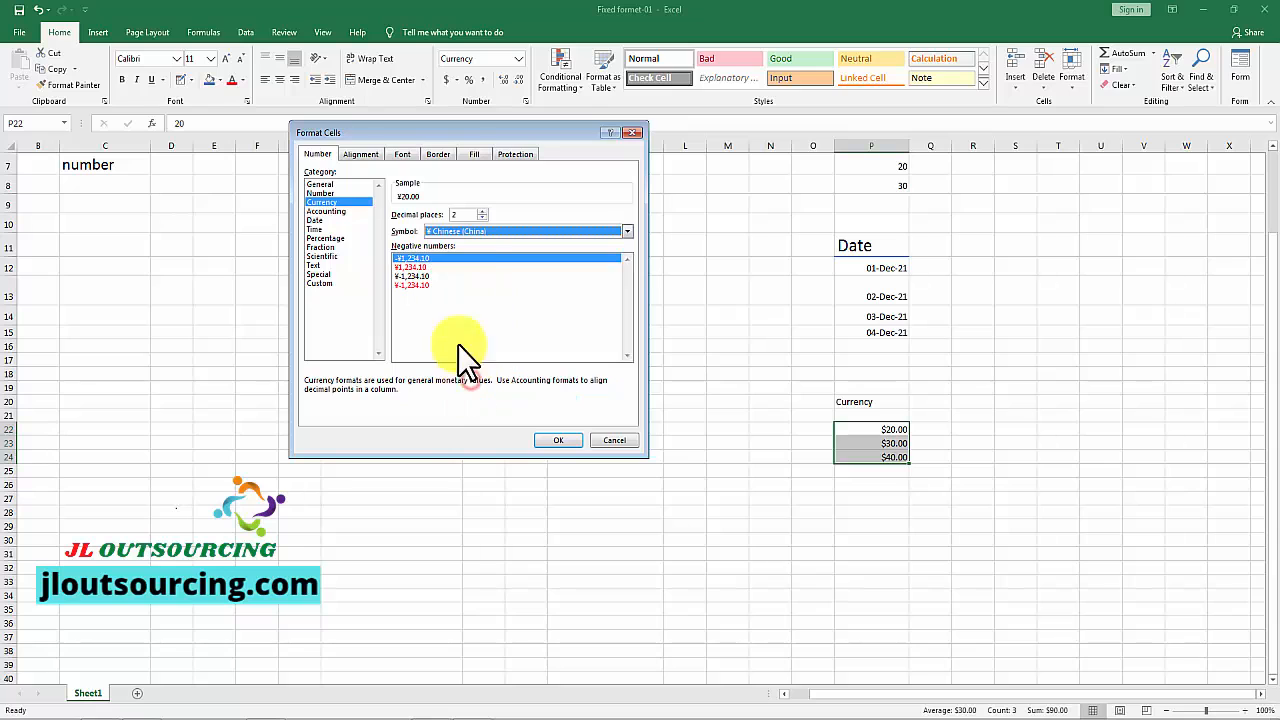
pyautogui.click(555, 438)
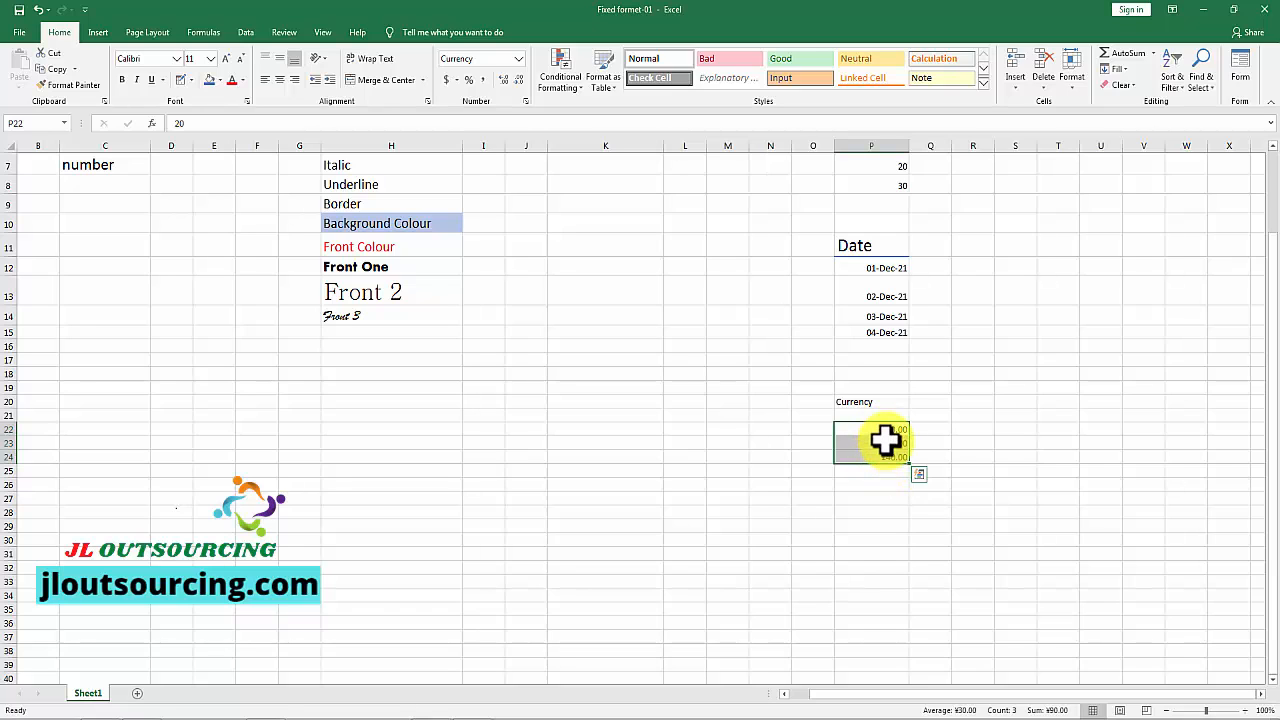
pyautogui.click(618, 430)
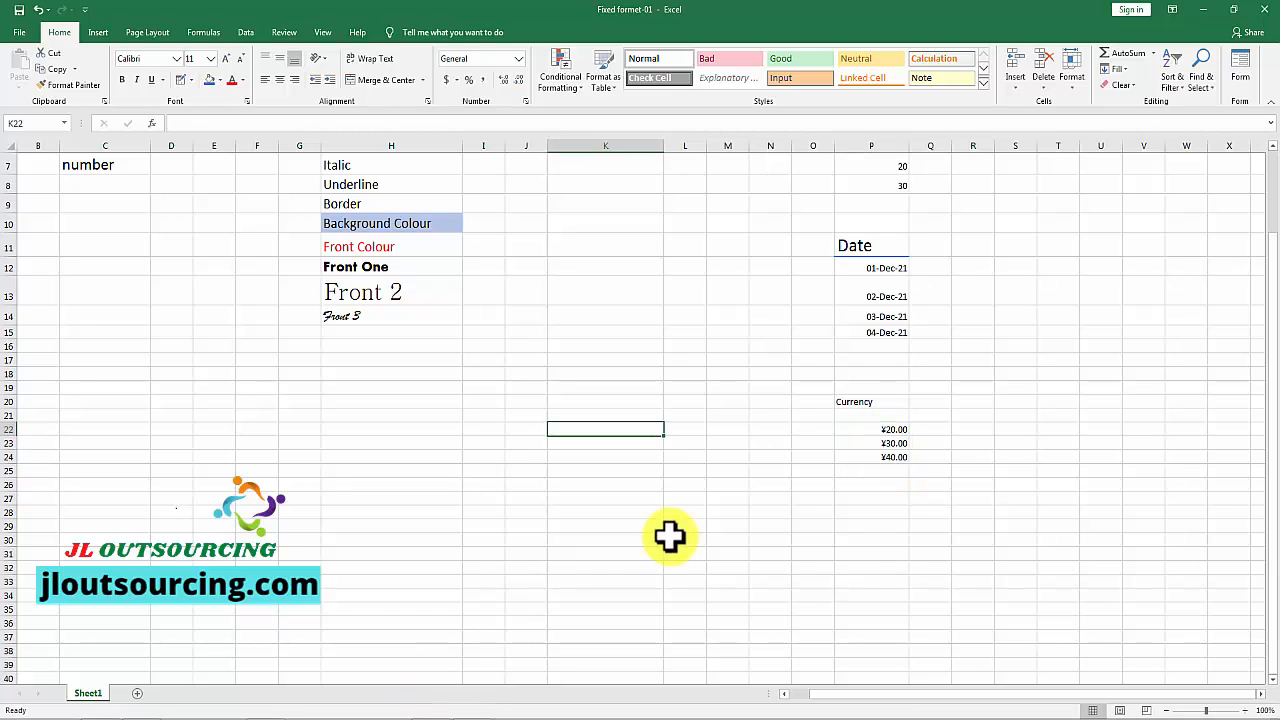